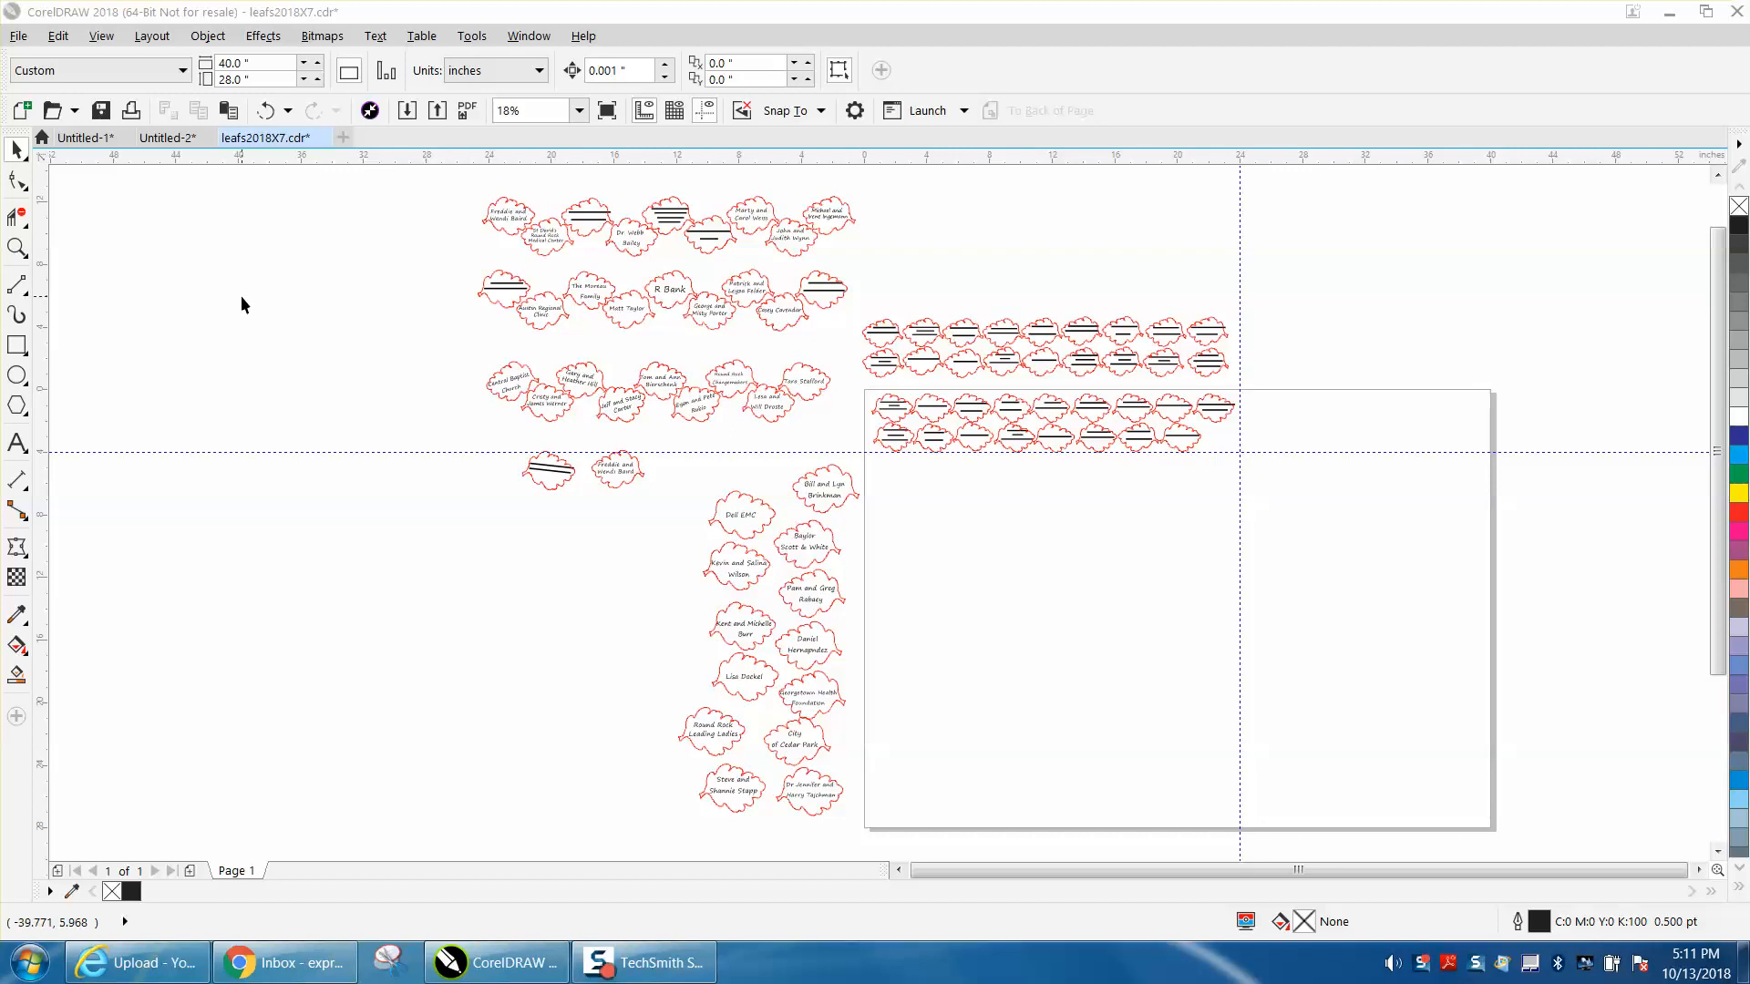
- Open the Object Manager and expand Layer 1 to list all the leaf groups it contains
{"action": "left_click", "coordinate": [16, 247]}
{"action": "left_click_drag", "start_coordinate": [856, 381], "coordinate": [1271, 489]}
{"action": "scroll", "coordinate": [736, 399], "scroll_direction": "down", "scroll_amount": 2}
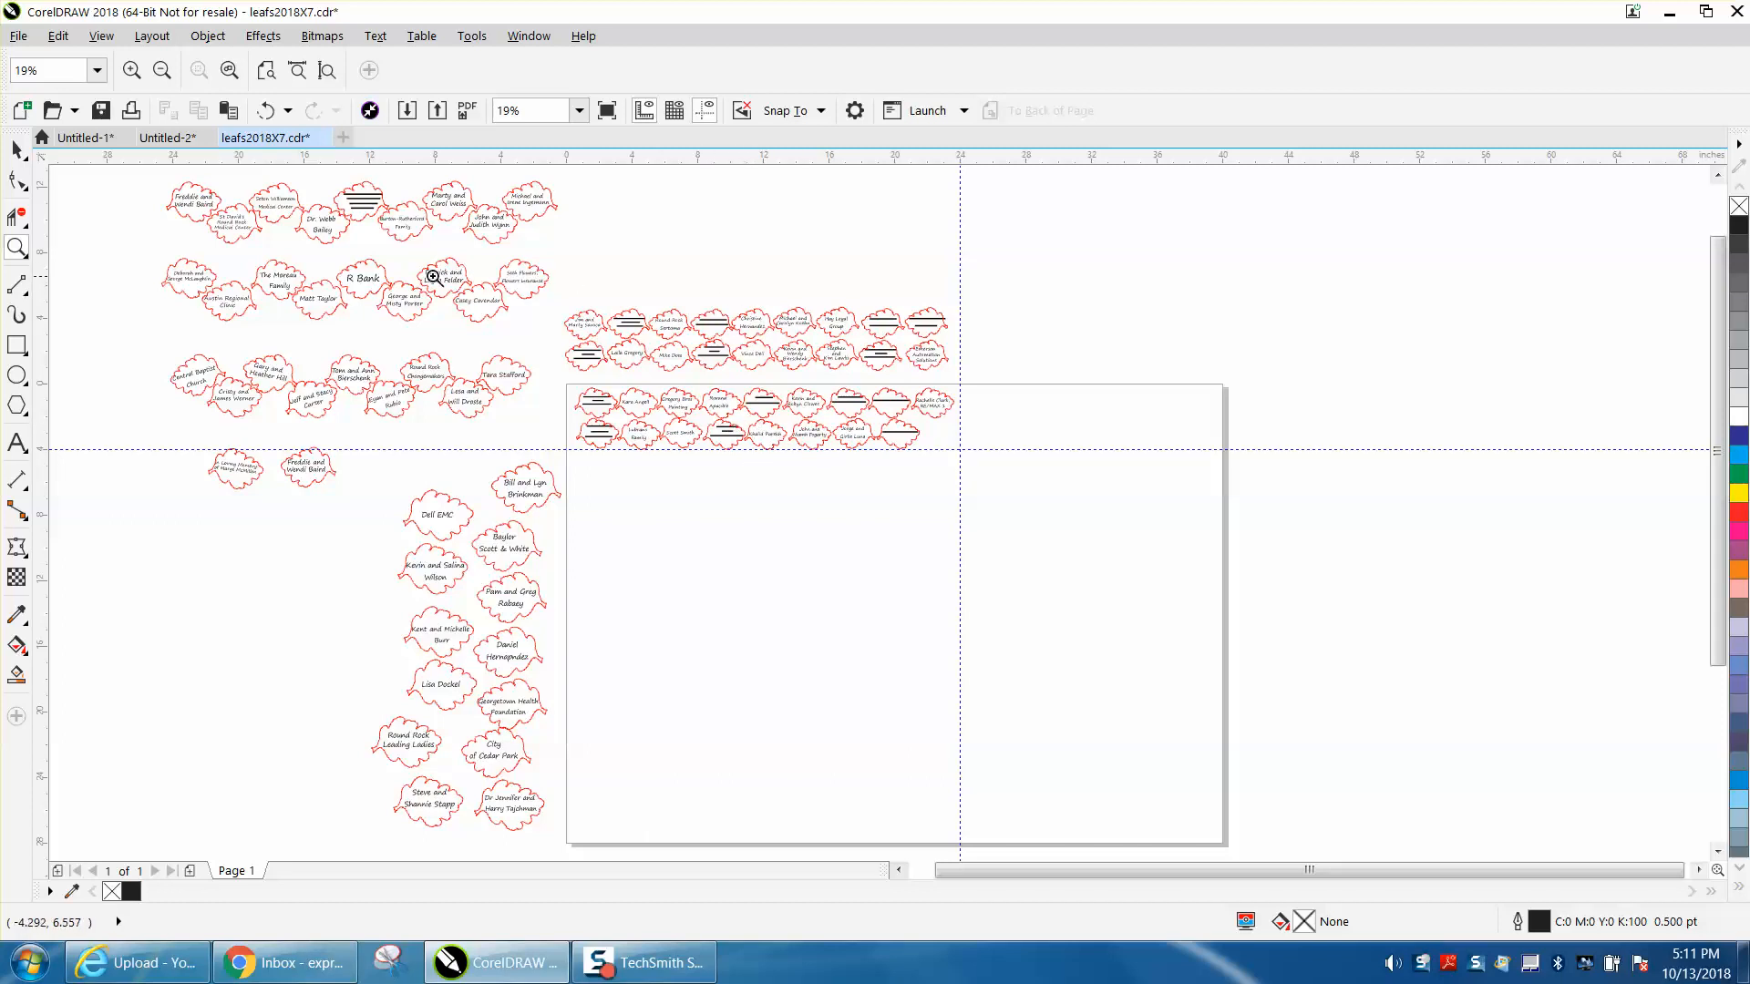
{"action": "left_click_drag", "start_coordinate": [152, 174], "coordinate": [1043, 855]}
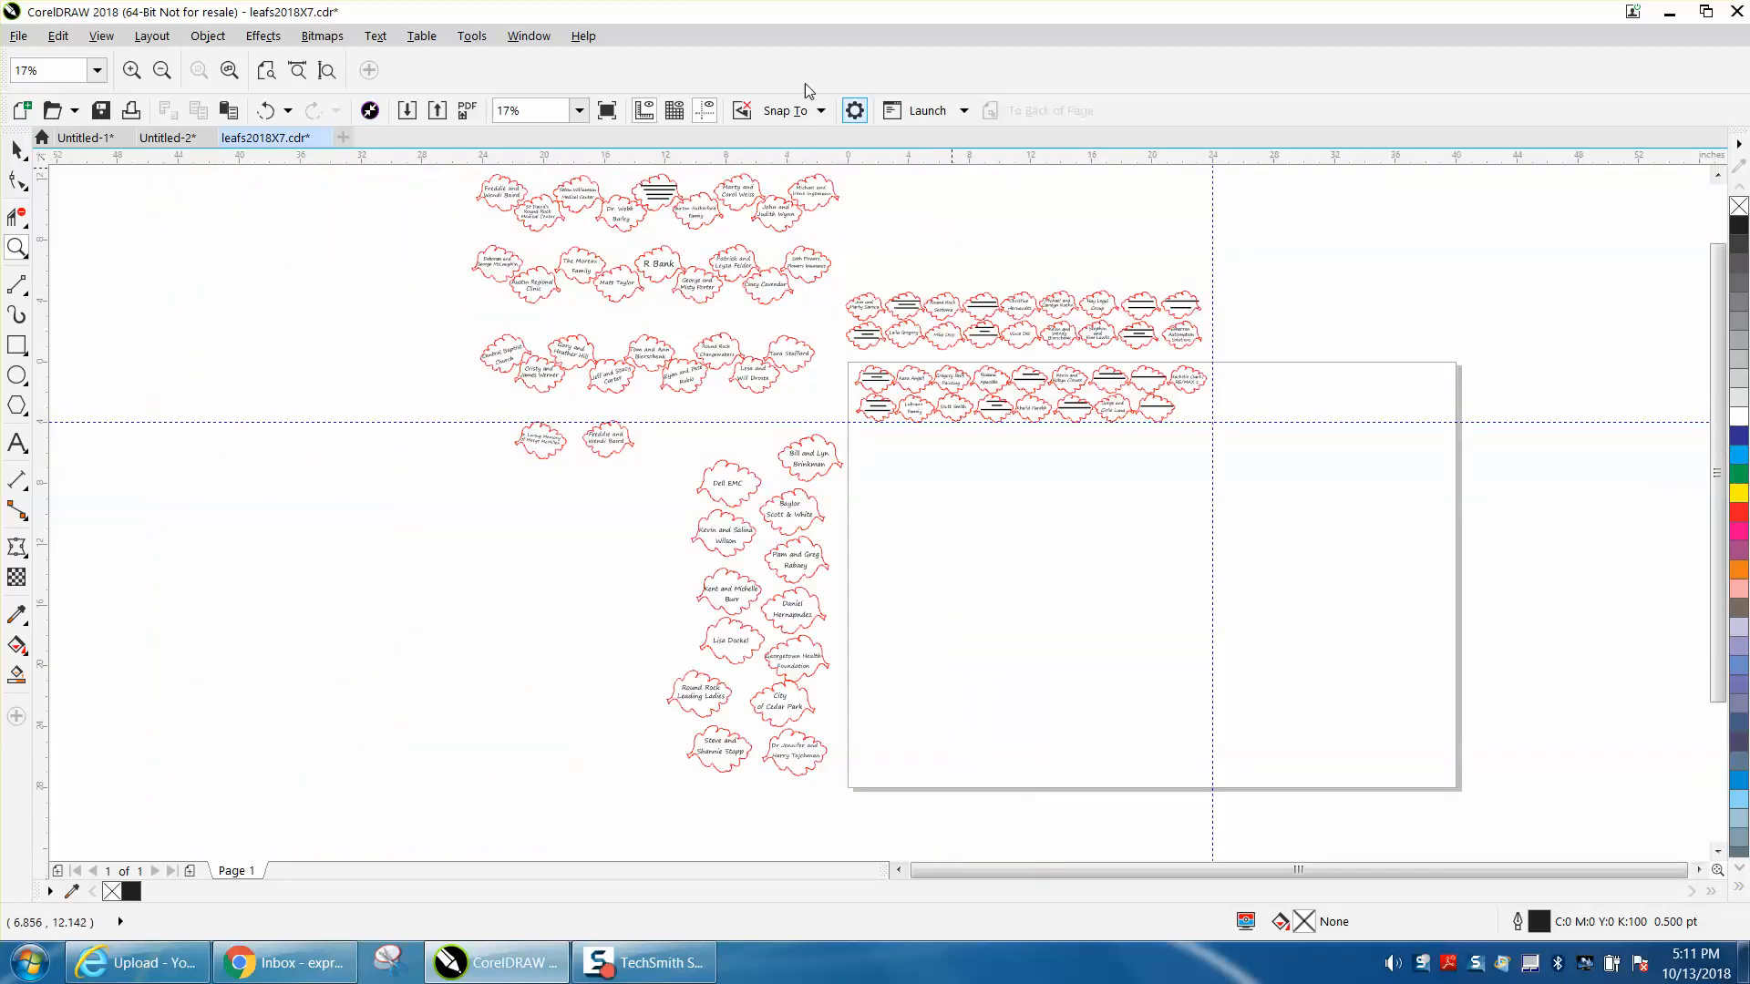
{"action": "left_click", "coordinate": [533, 41]}
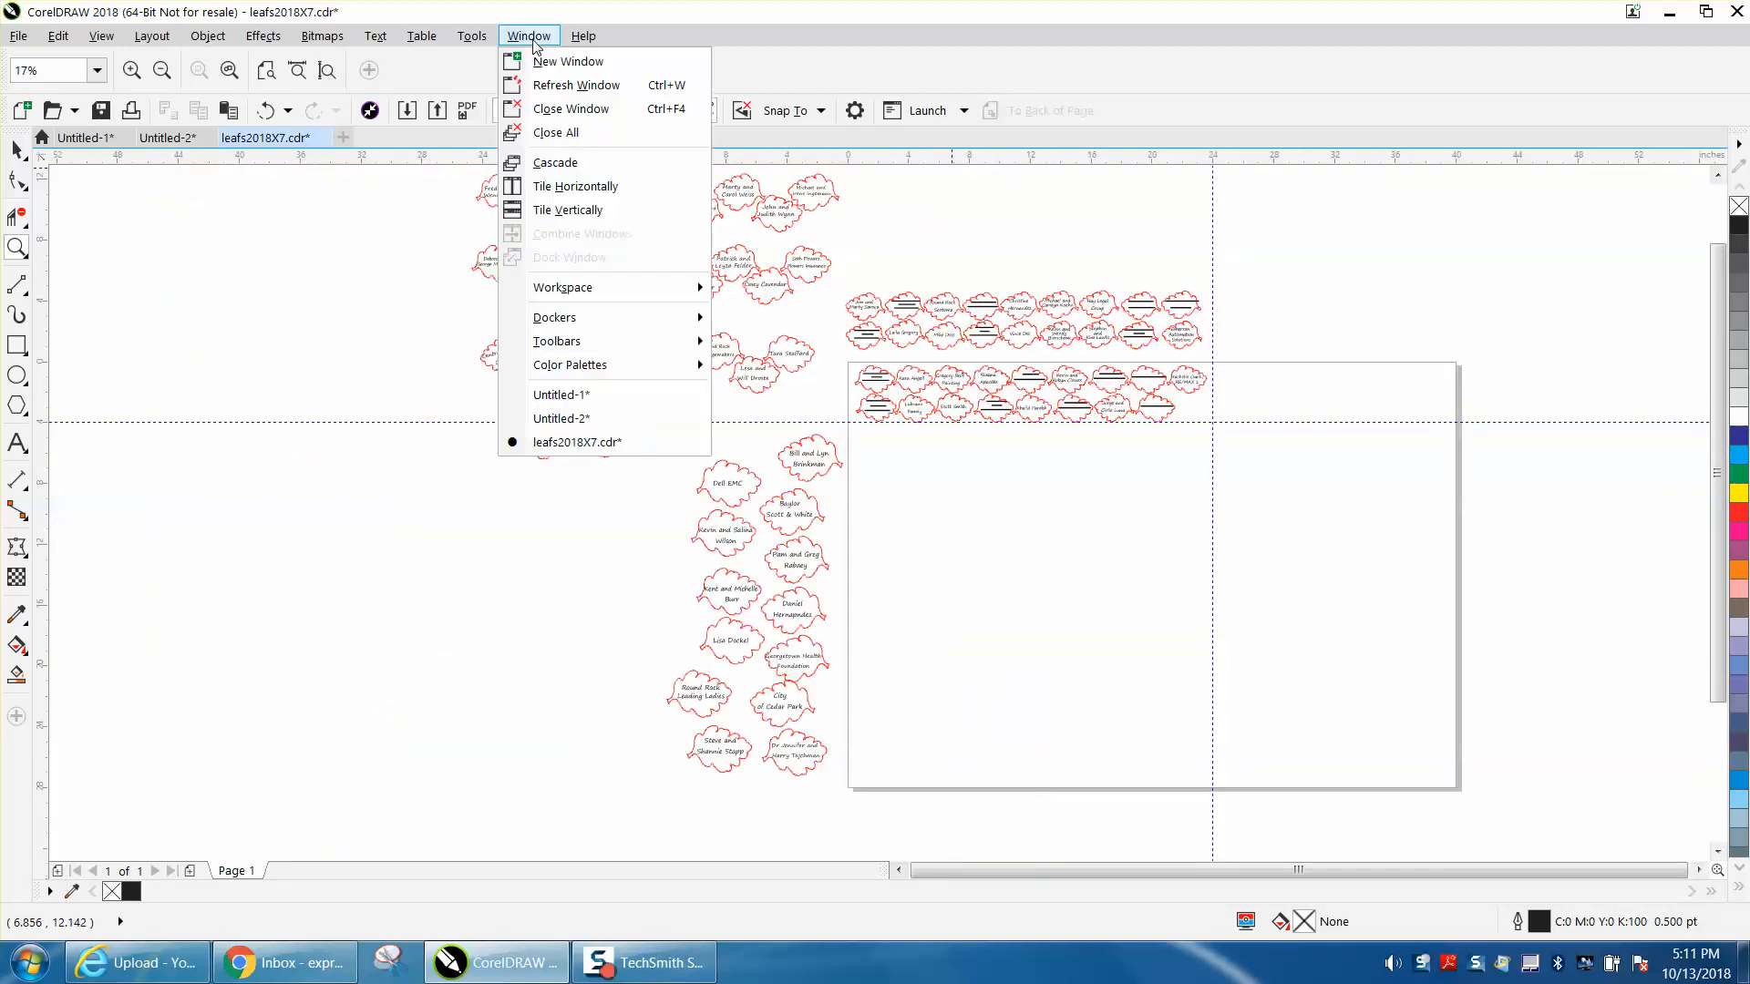
{"action": "mouse_move", "coordinate": [566, 319]}
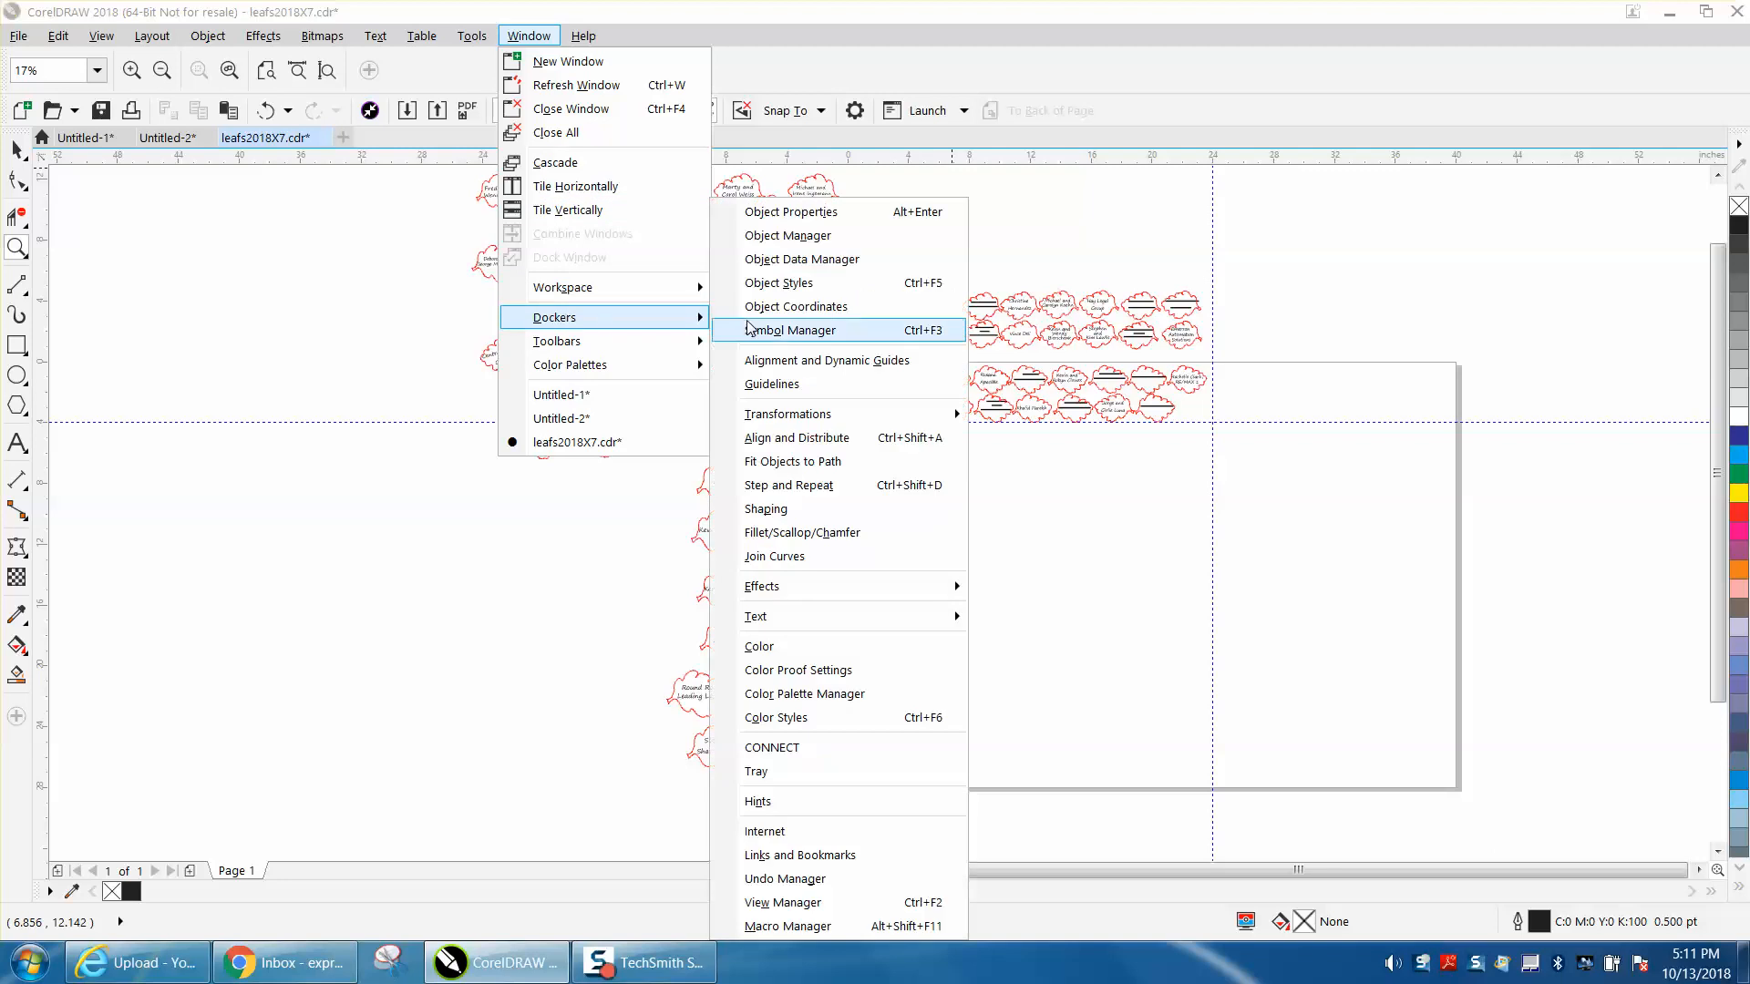
{"action": "left_click", "coordinate": [801, 239]}
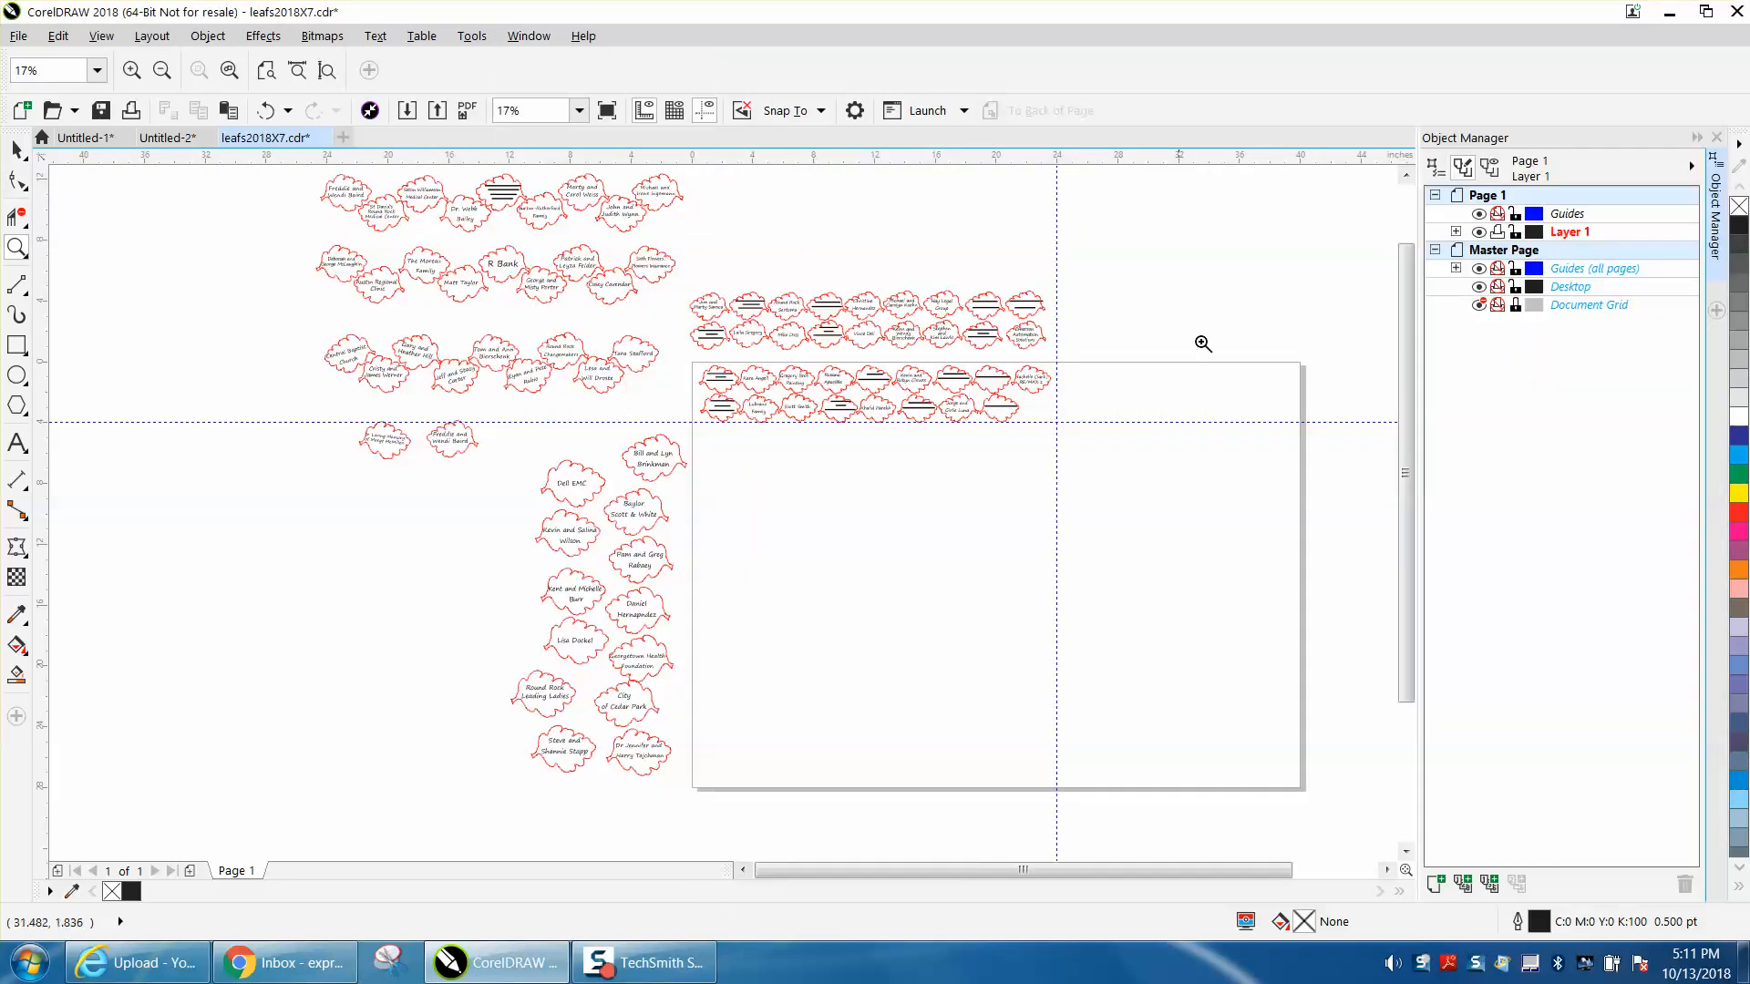
{"action": "left_click", "coordinate": [1455, 232]}
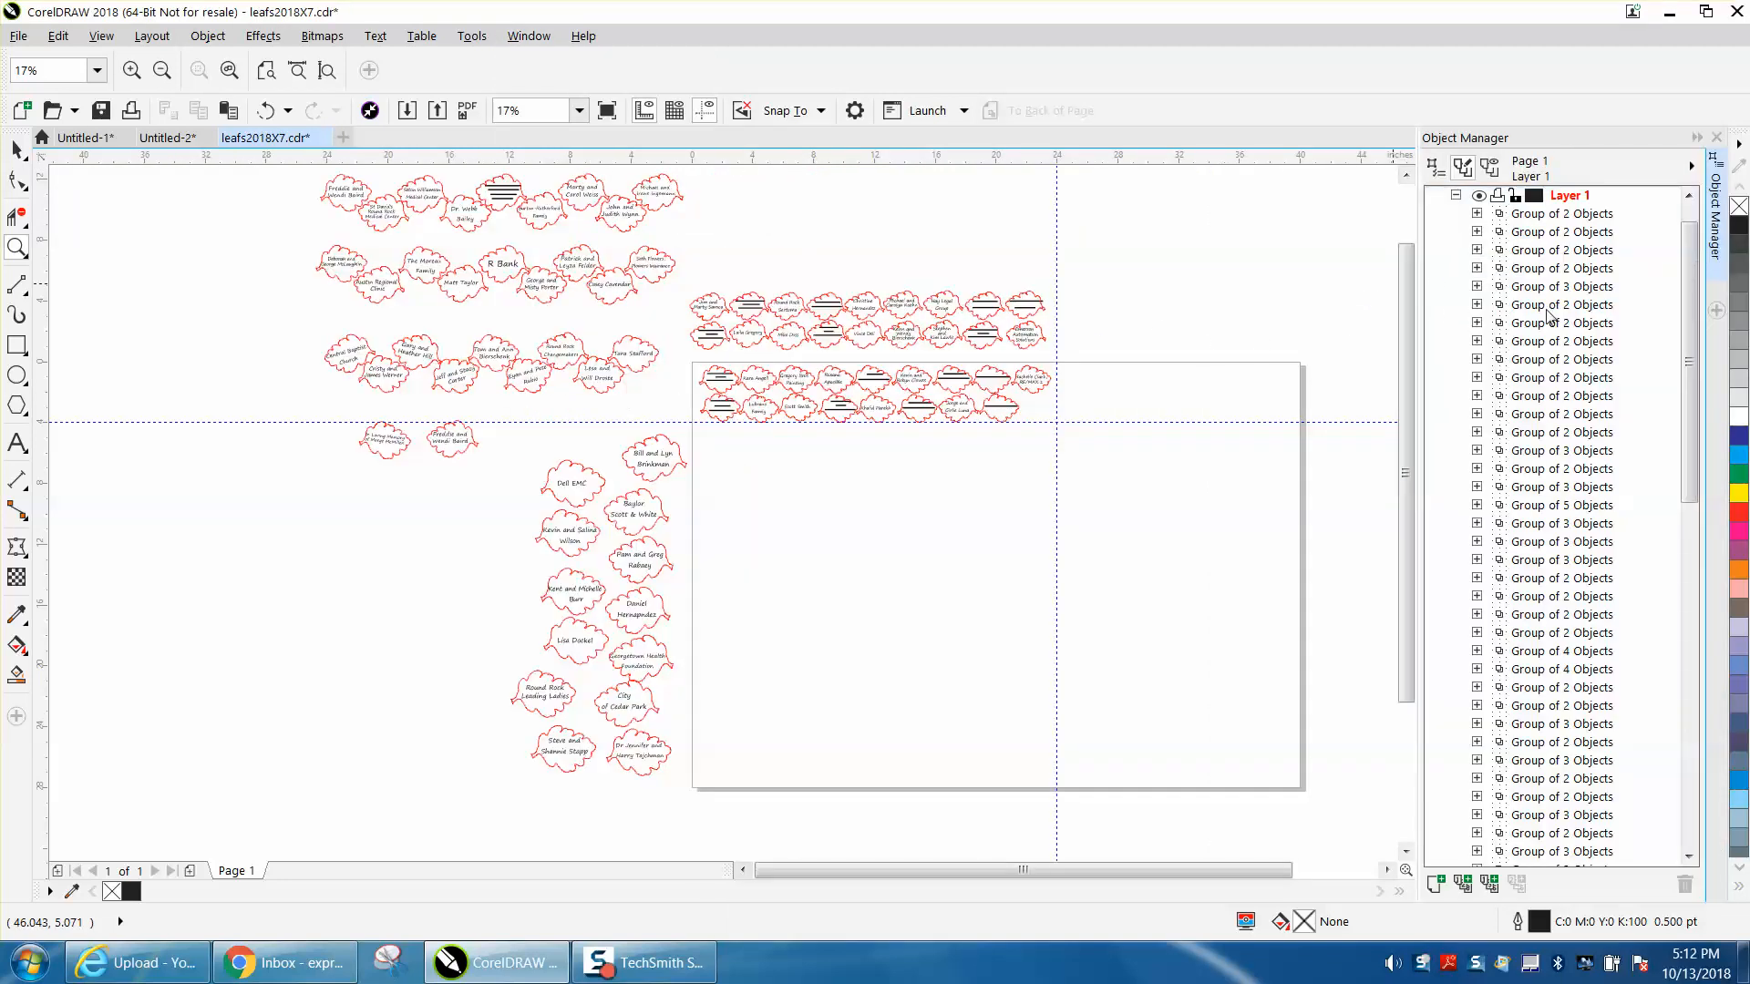
{"action": "mouse_move", "coordinate": [1691, 312]}
{"action": "left_mouse_down"}
{"action": "mouse_move", "coordinate": [1686, 777]}
{"action": "mouse_move", "coordinate": [1677, 282]}
{"action": "left_mouse_up"}
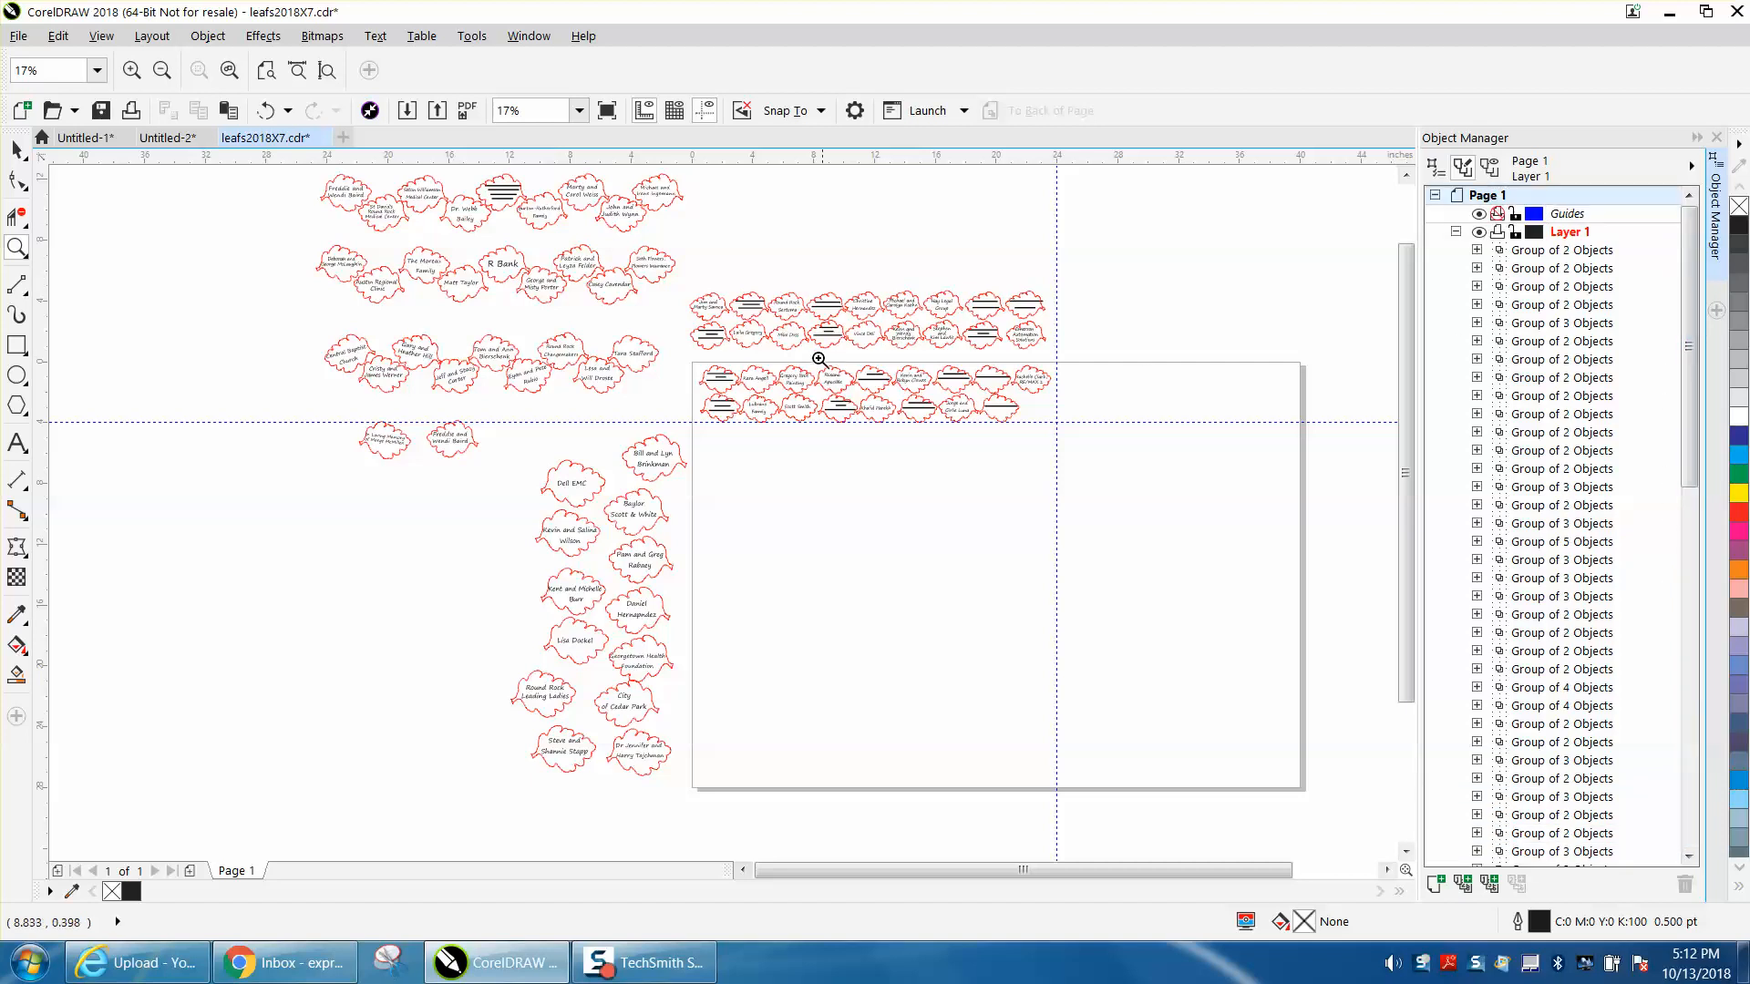
- Examine where the two rows of leaves on the page sit in Layer 1's stacking order, checking individual groups
{"action": "left_click", "coordinate": [18, 149]}
{"action": "left_click_drag", "start_coordinate": [672, 353], "coordinate": [1065, 451]}
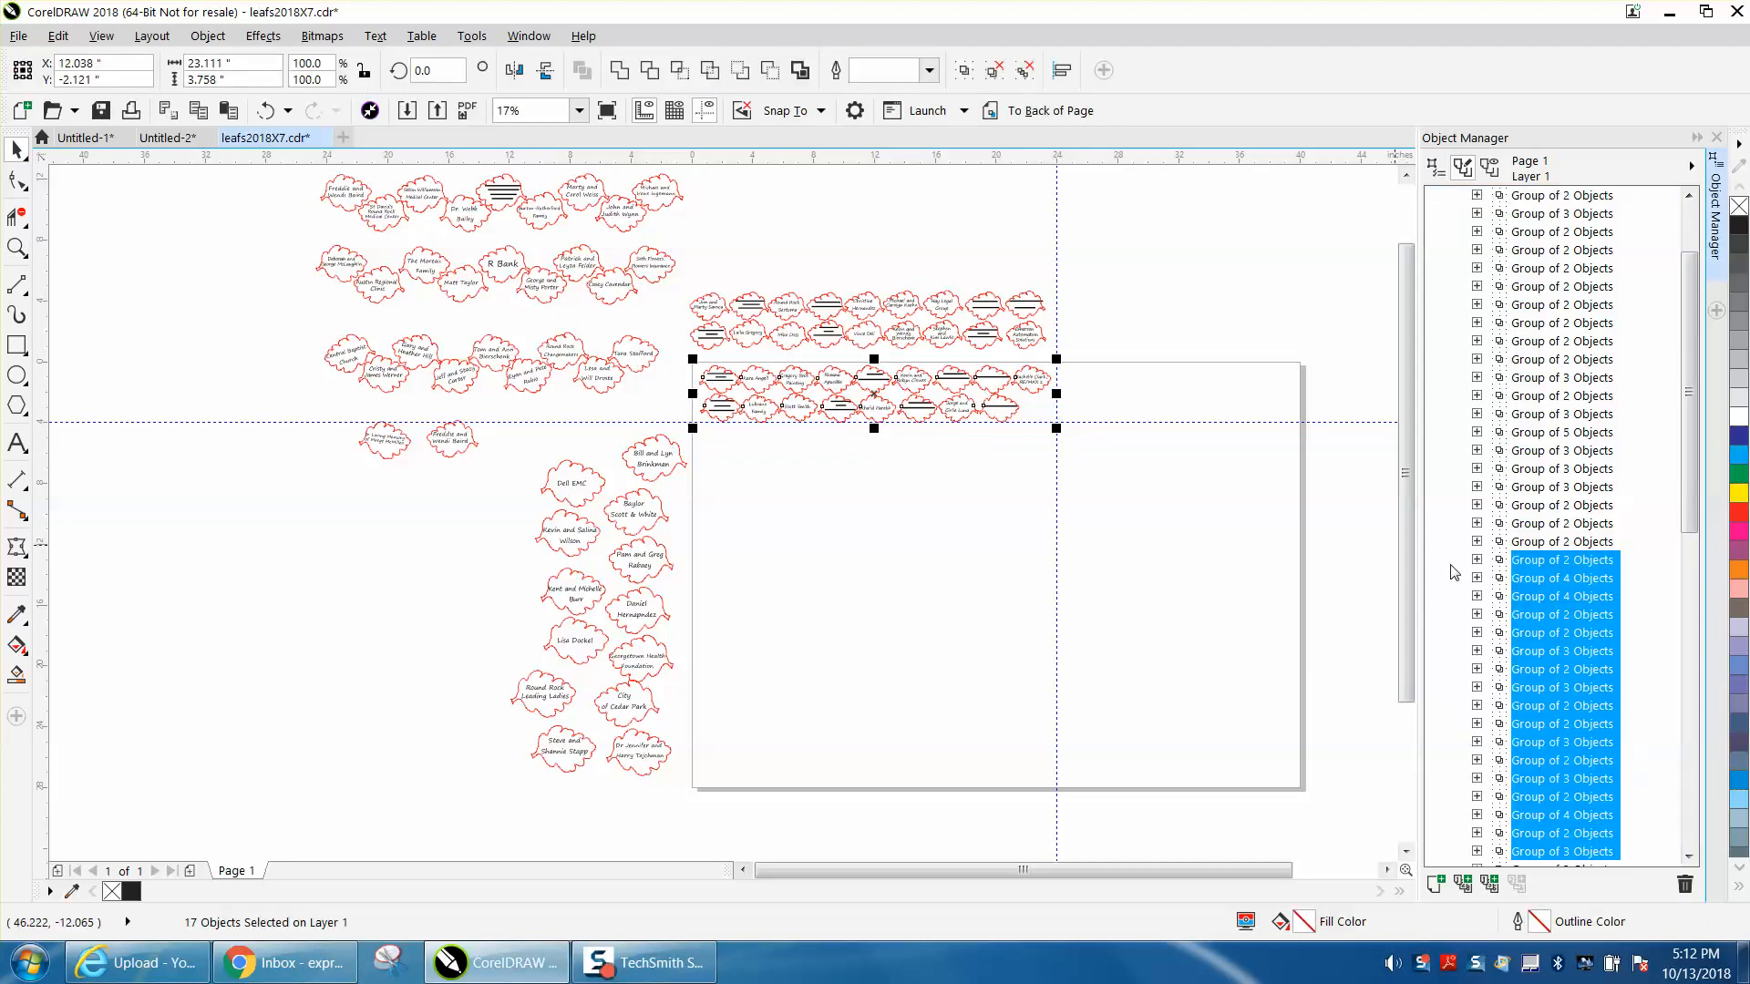
{"action": "left_click_drag", "start_coordinate": [1685, 507], "coordinate": [1689, 541]}
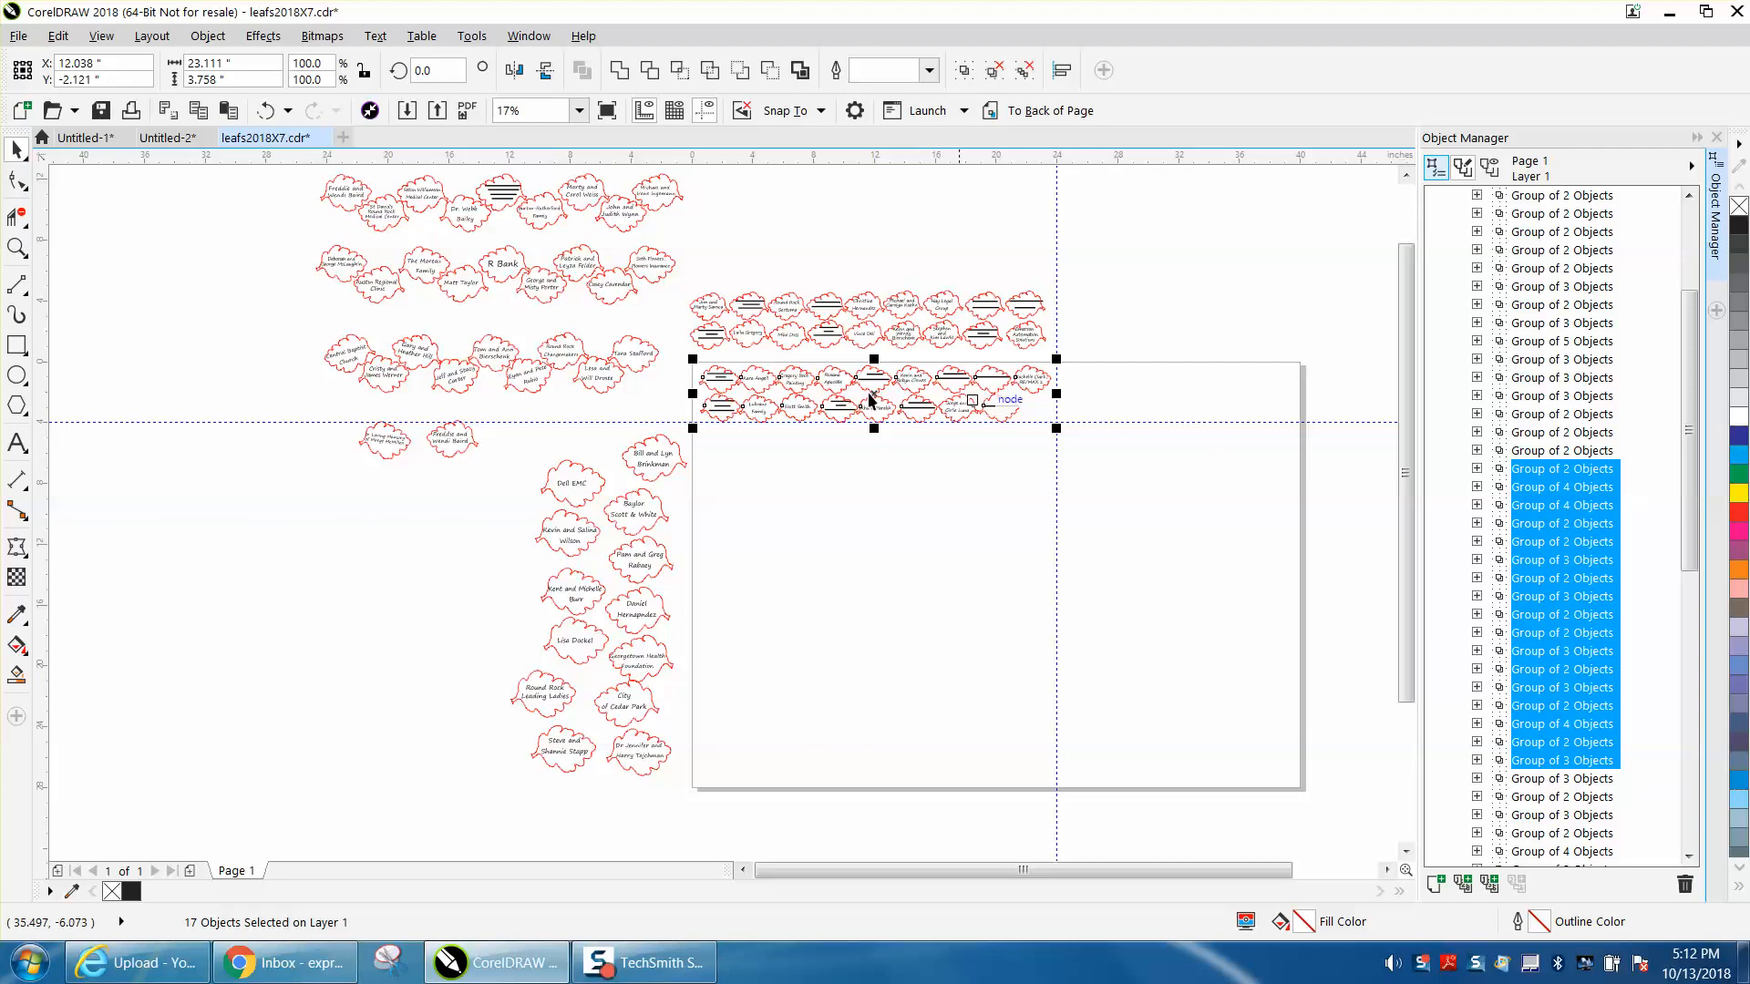
{"action": "left_click", "coordinate": [736, 432]}
{"action": "left_click", "coordinate": [718, 383]}
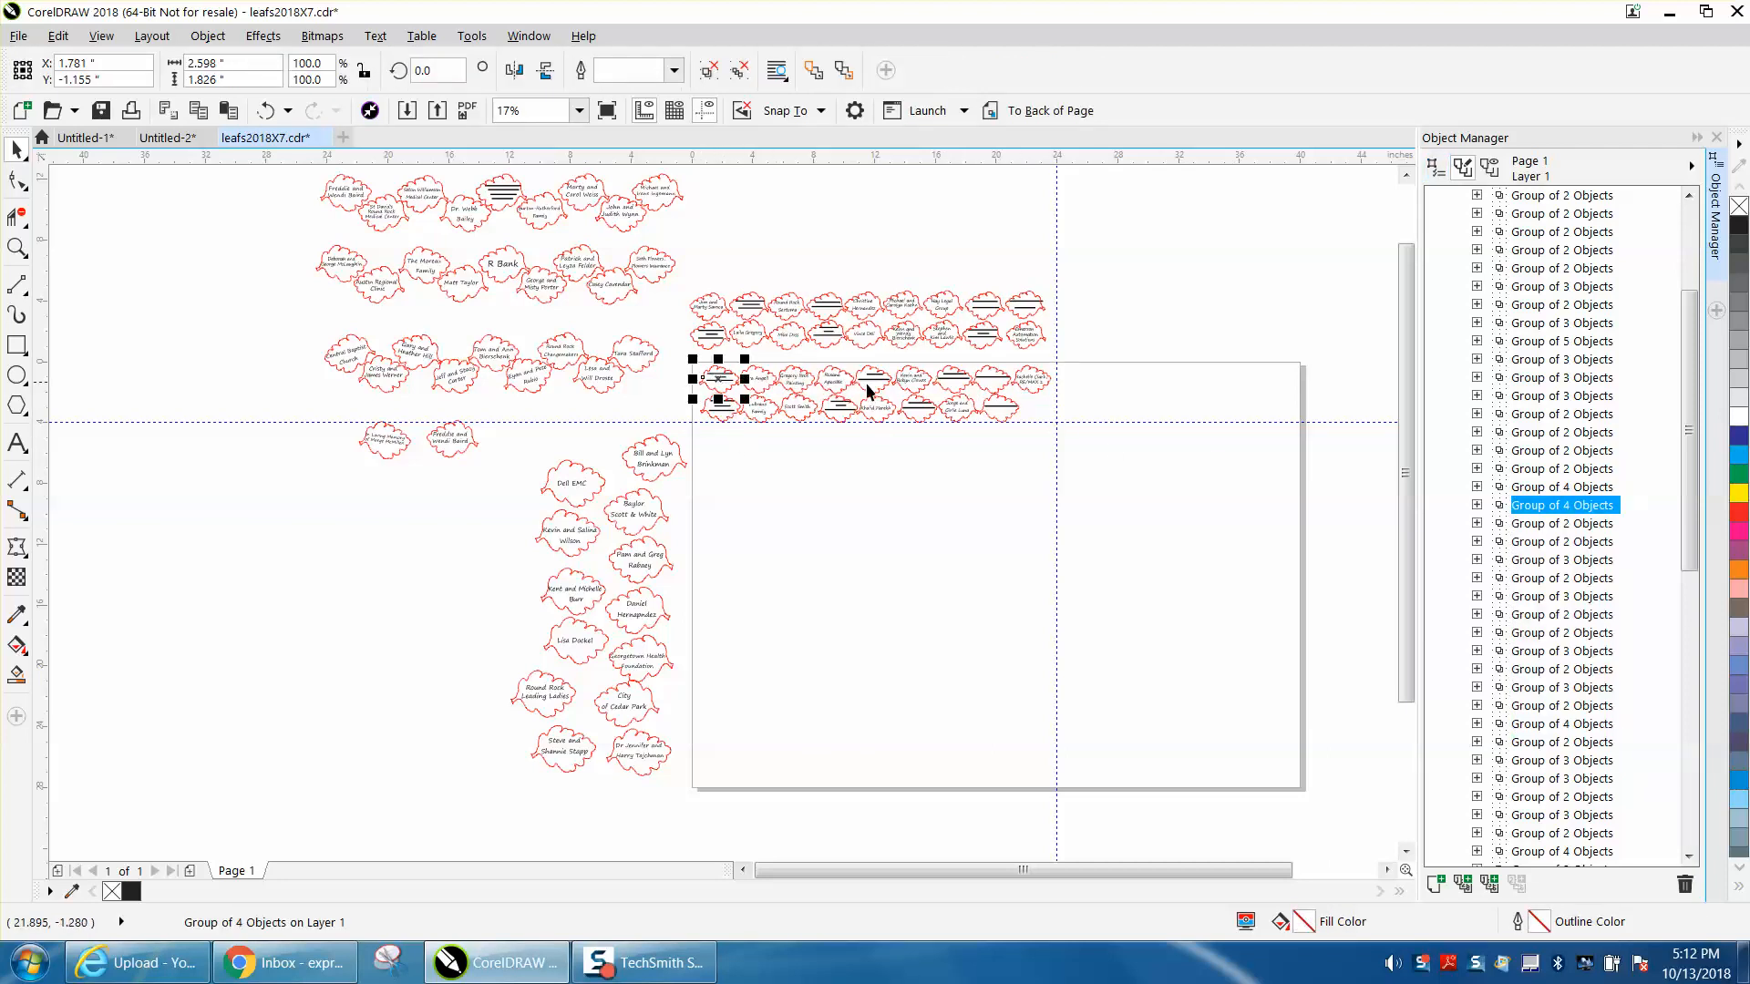
{"action": "left_click", "coordinate": [1535, 487]}
{"action": "left_click", "coordinate": [1533, 470]}
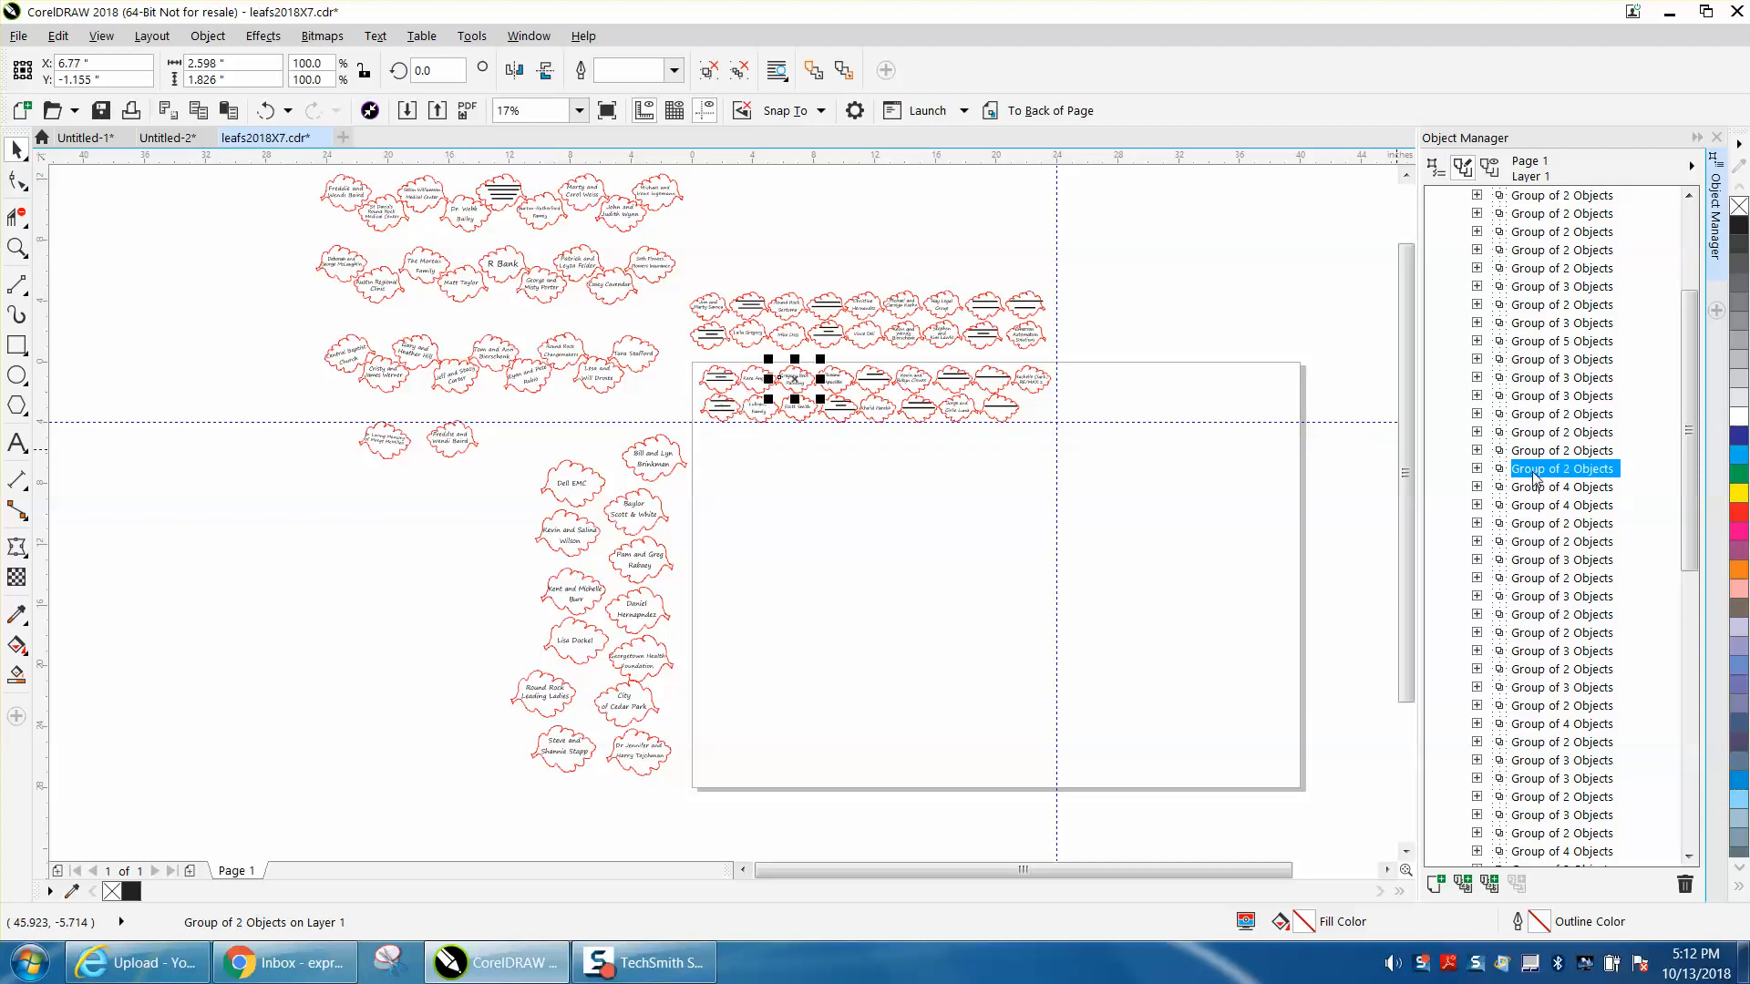
{"action": "left_click", "coordinate": [1536, 452]}
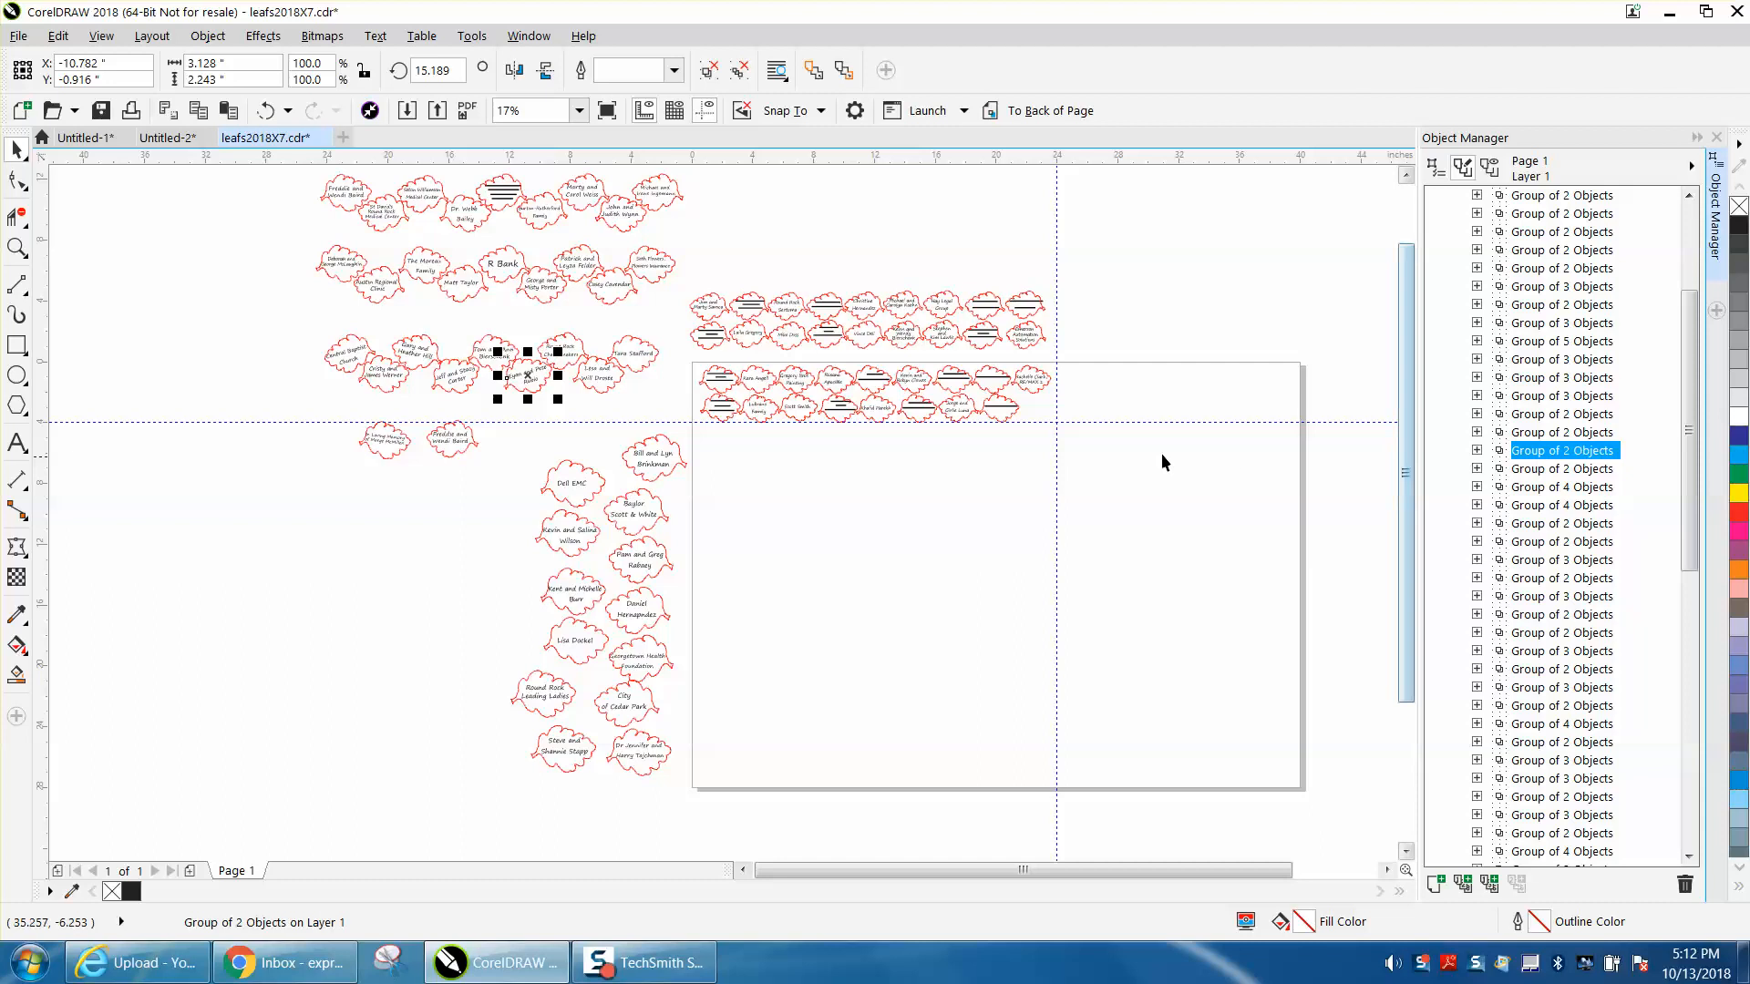
{"action": "left_click_drag", "start_coordinate": [684, 353], "coordinate": [1106, 424]}
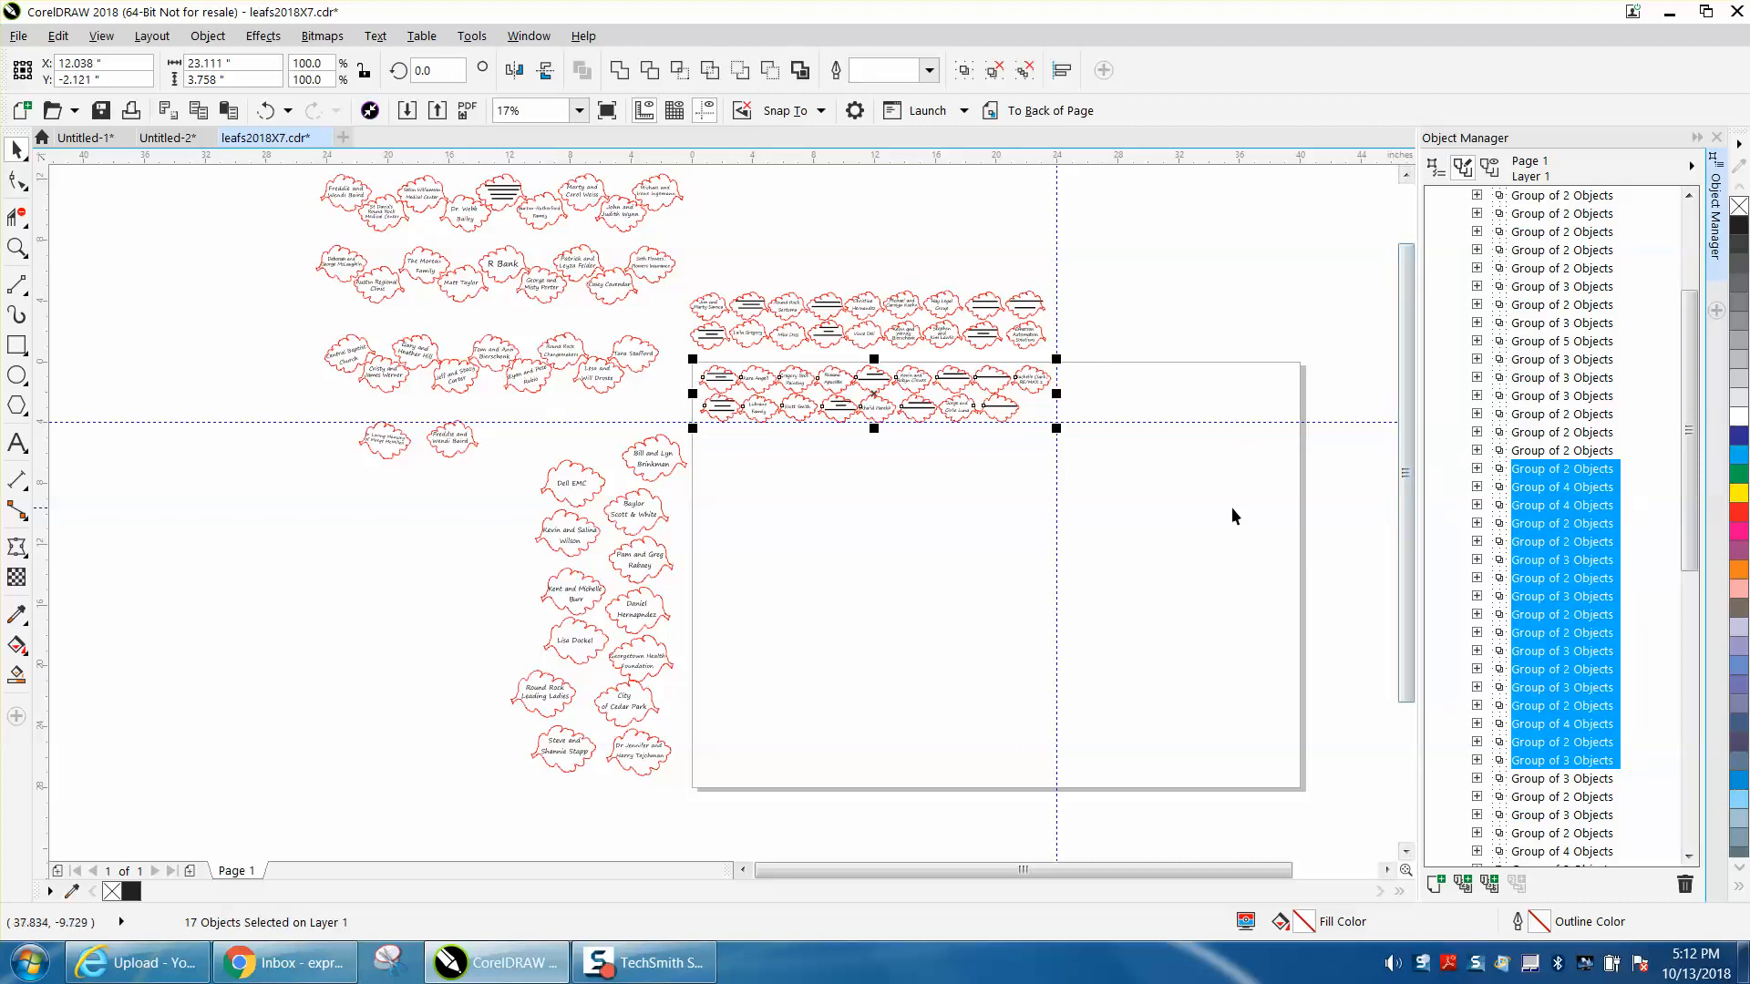
{"action": "left_click", "coordinate": [1188, 500]}
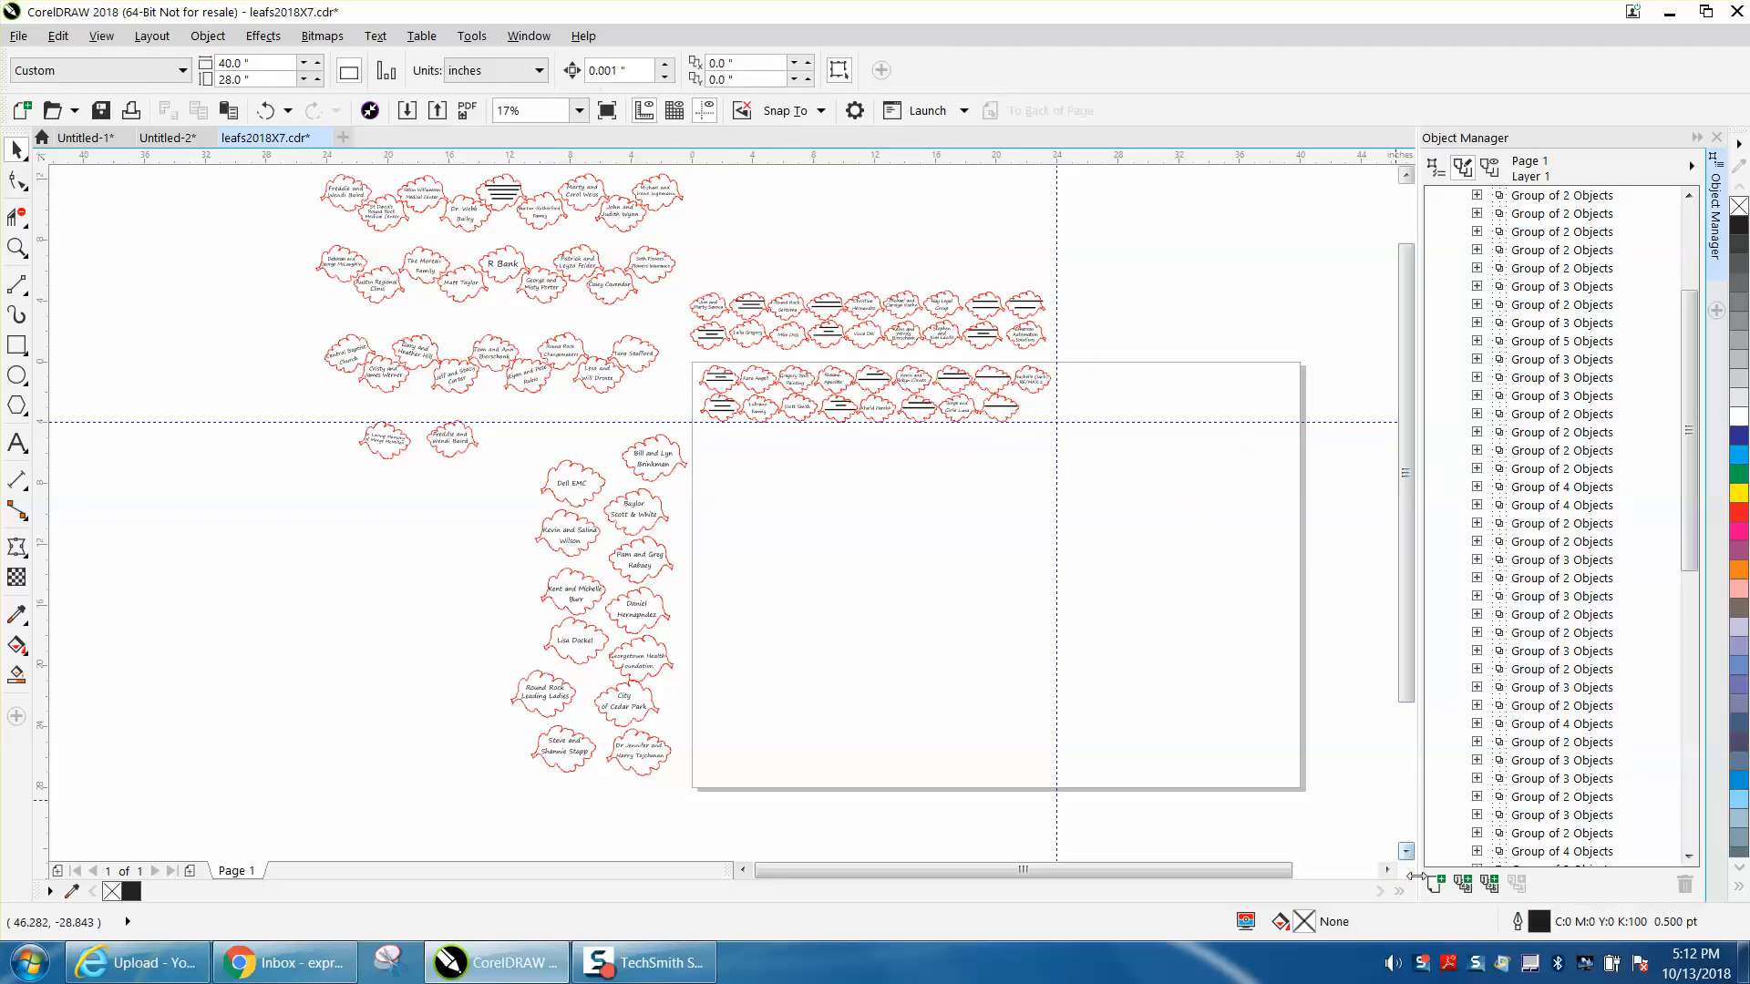
- Create a new layer, move the two rows of leaves on the page onto it, and collapse Layer 1
{"action": "left_click", "coordinate": [1434, 884]}
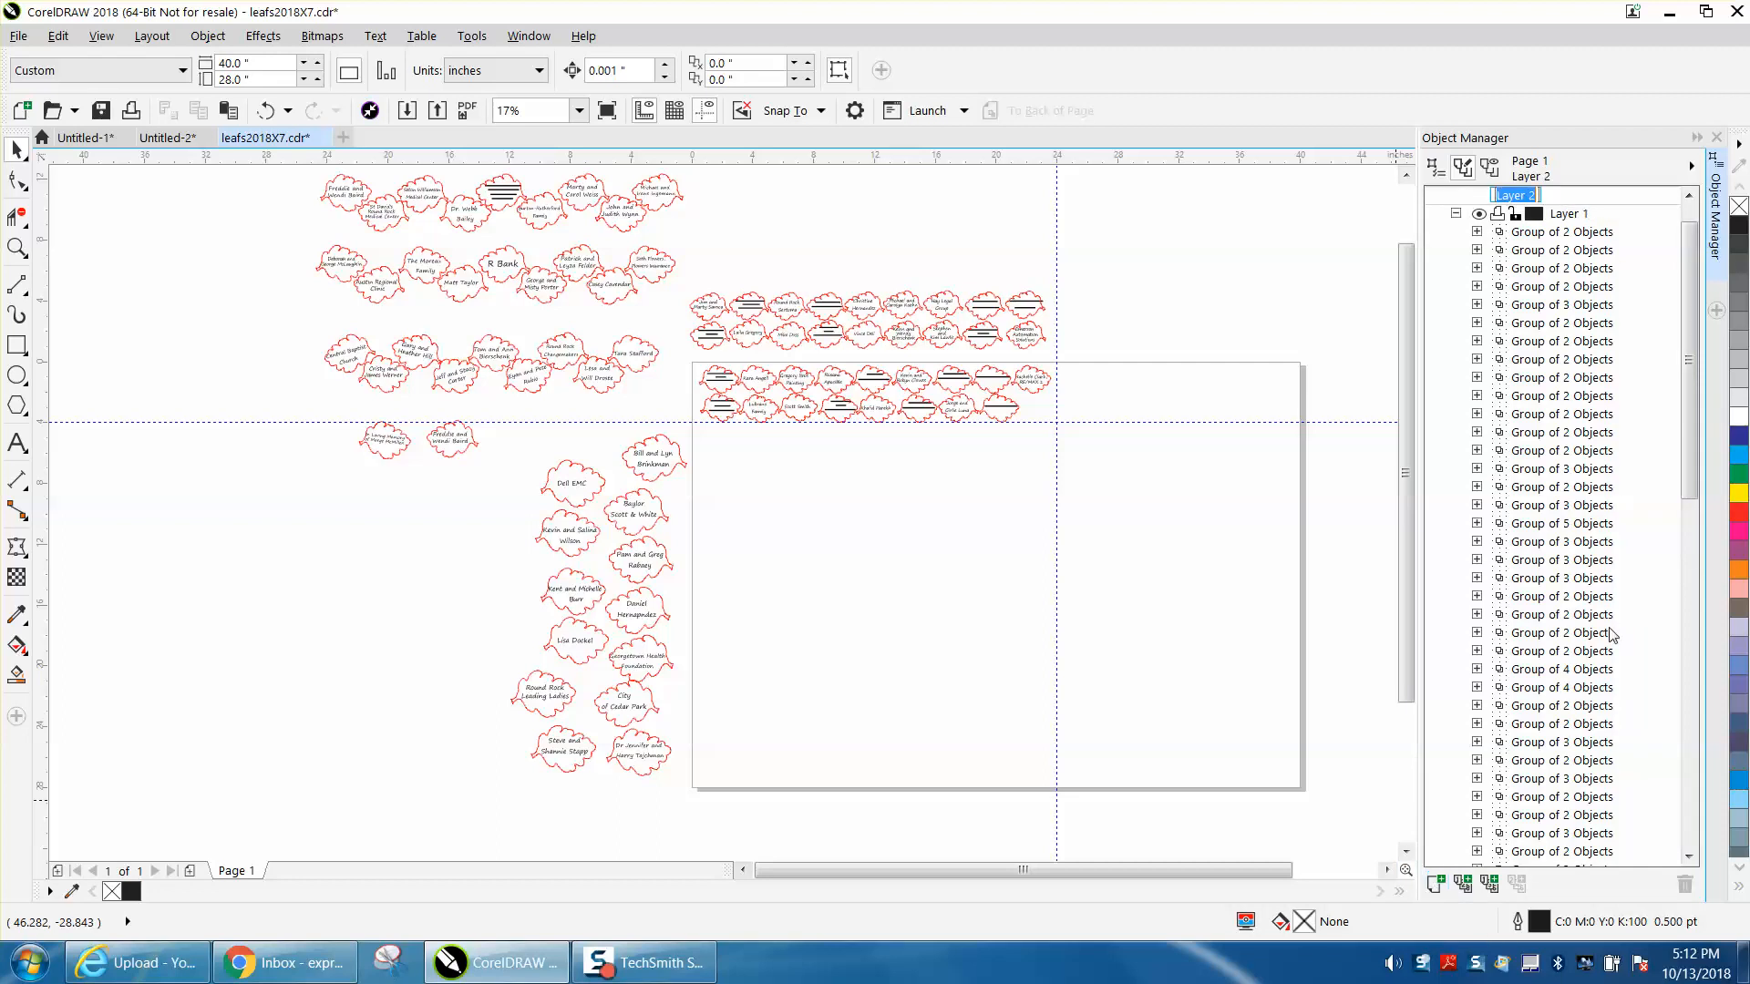
{"action": "left_click", "coordinate": [1691, 409]}
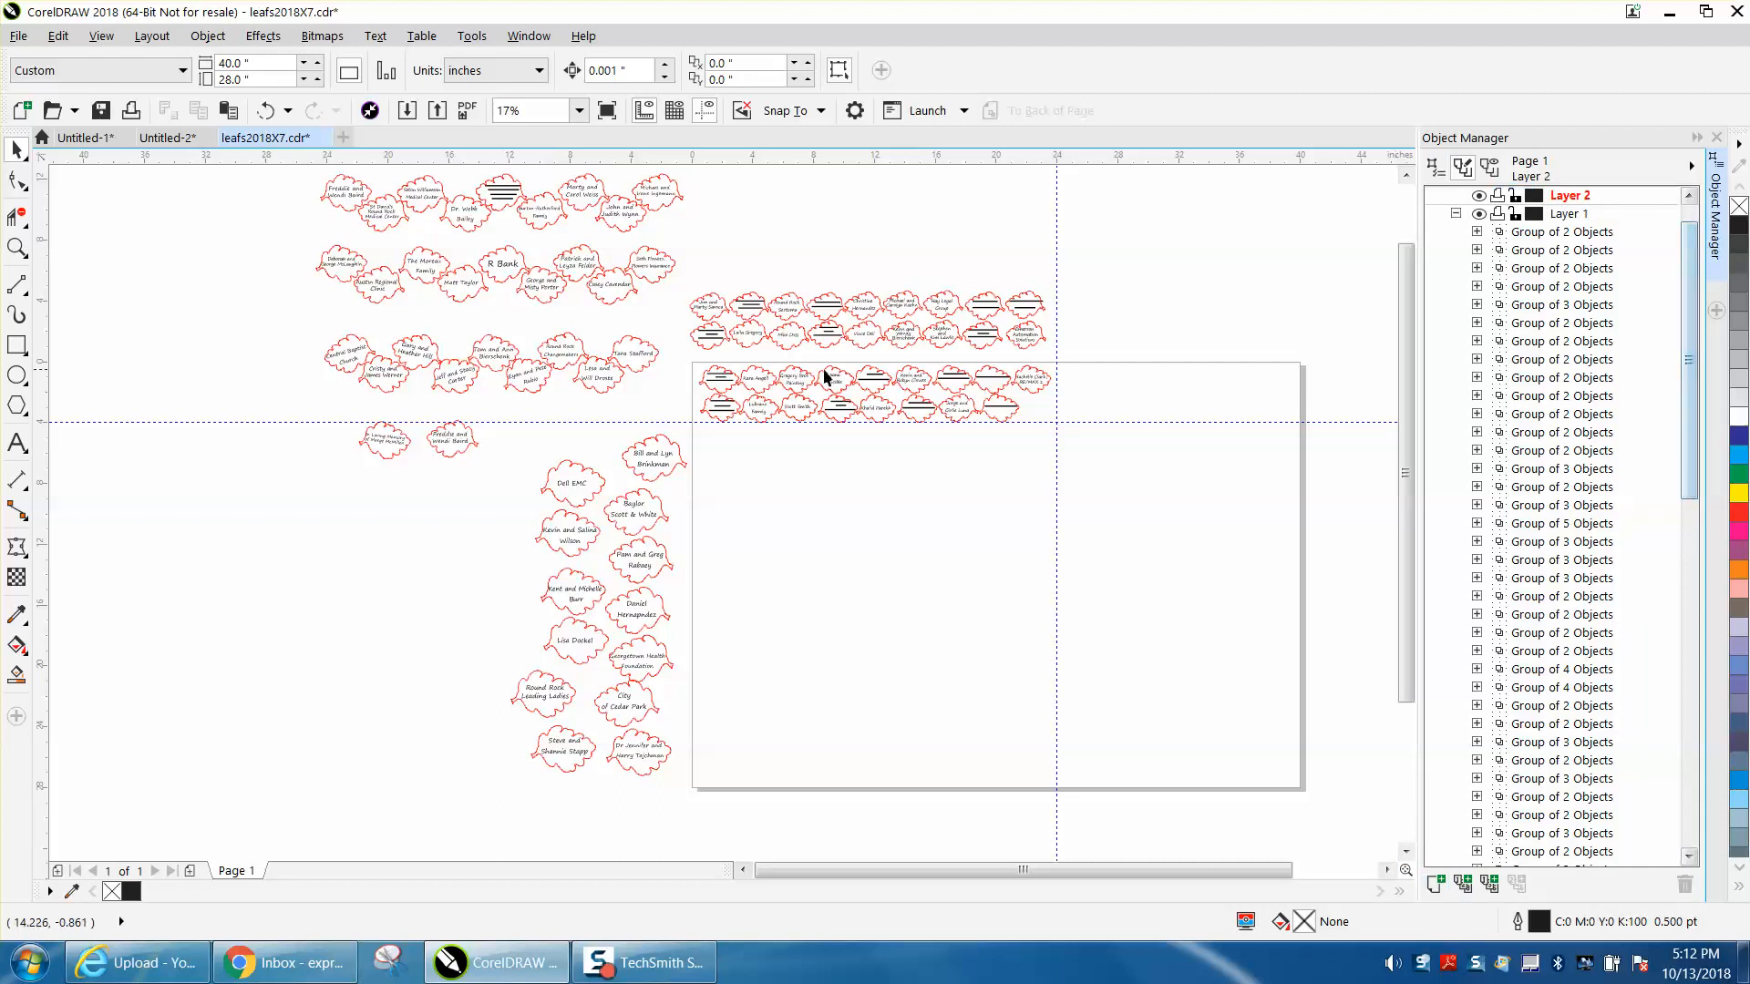
{"action": "left_click_drag", "start_coordinate": [680, 355], "coordinate": [1080, 436]}
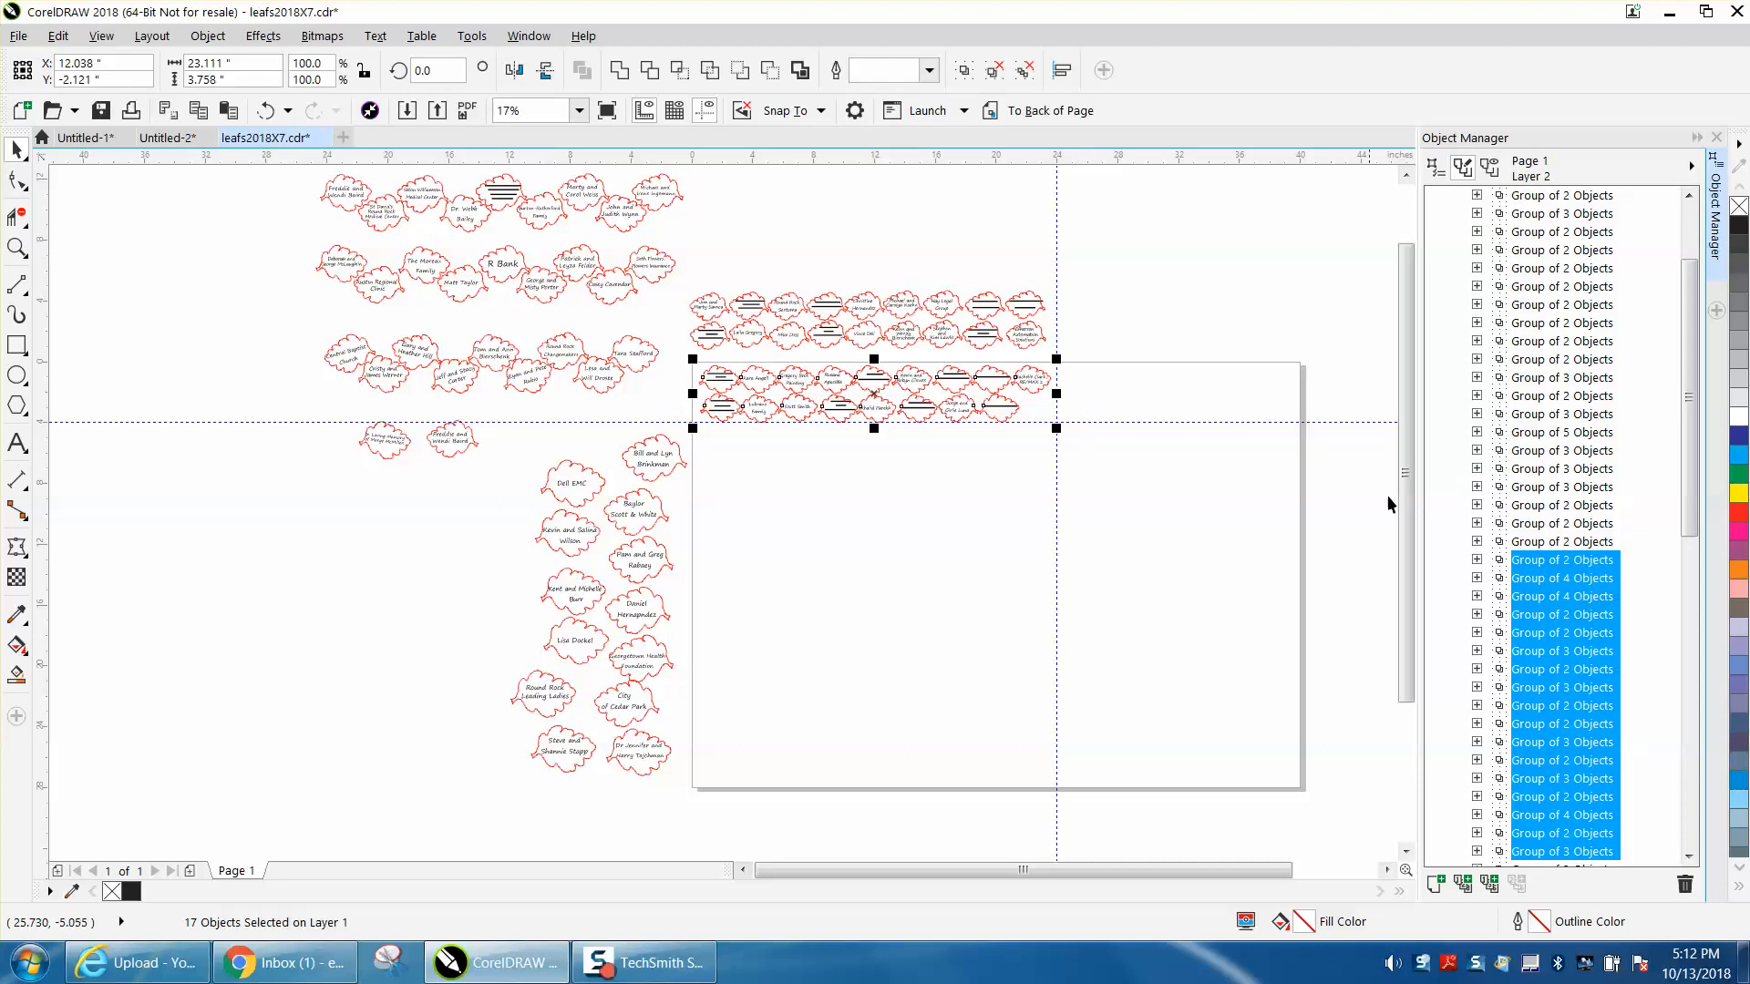
{"action": "left_click_drag", "start_coordinate": [1691, 524], "coordinate": [1693, 439]}
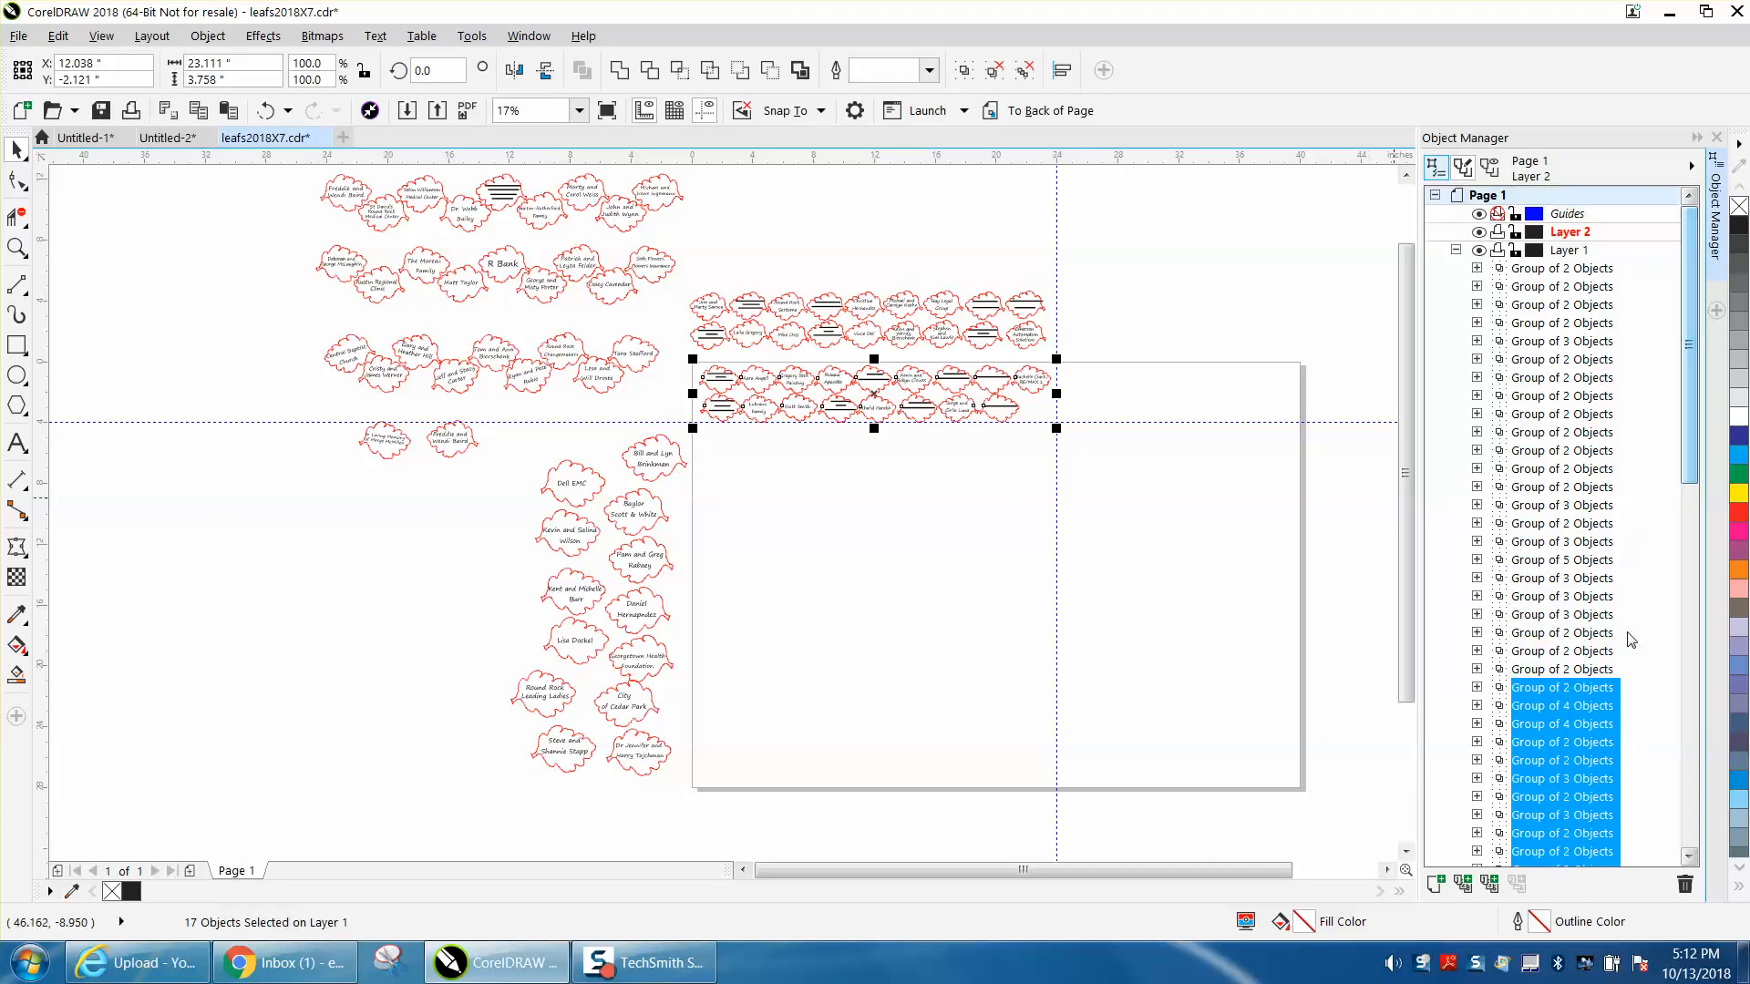
{"action": "left_click_drag", "start_coordinate": [1620, 622], "coordinate": [1590, 231]}
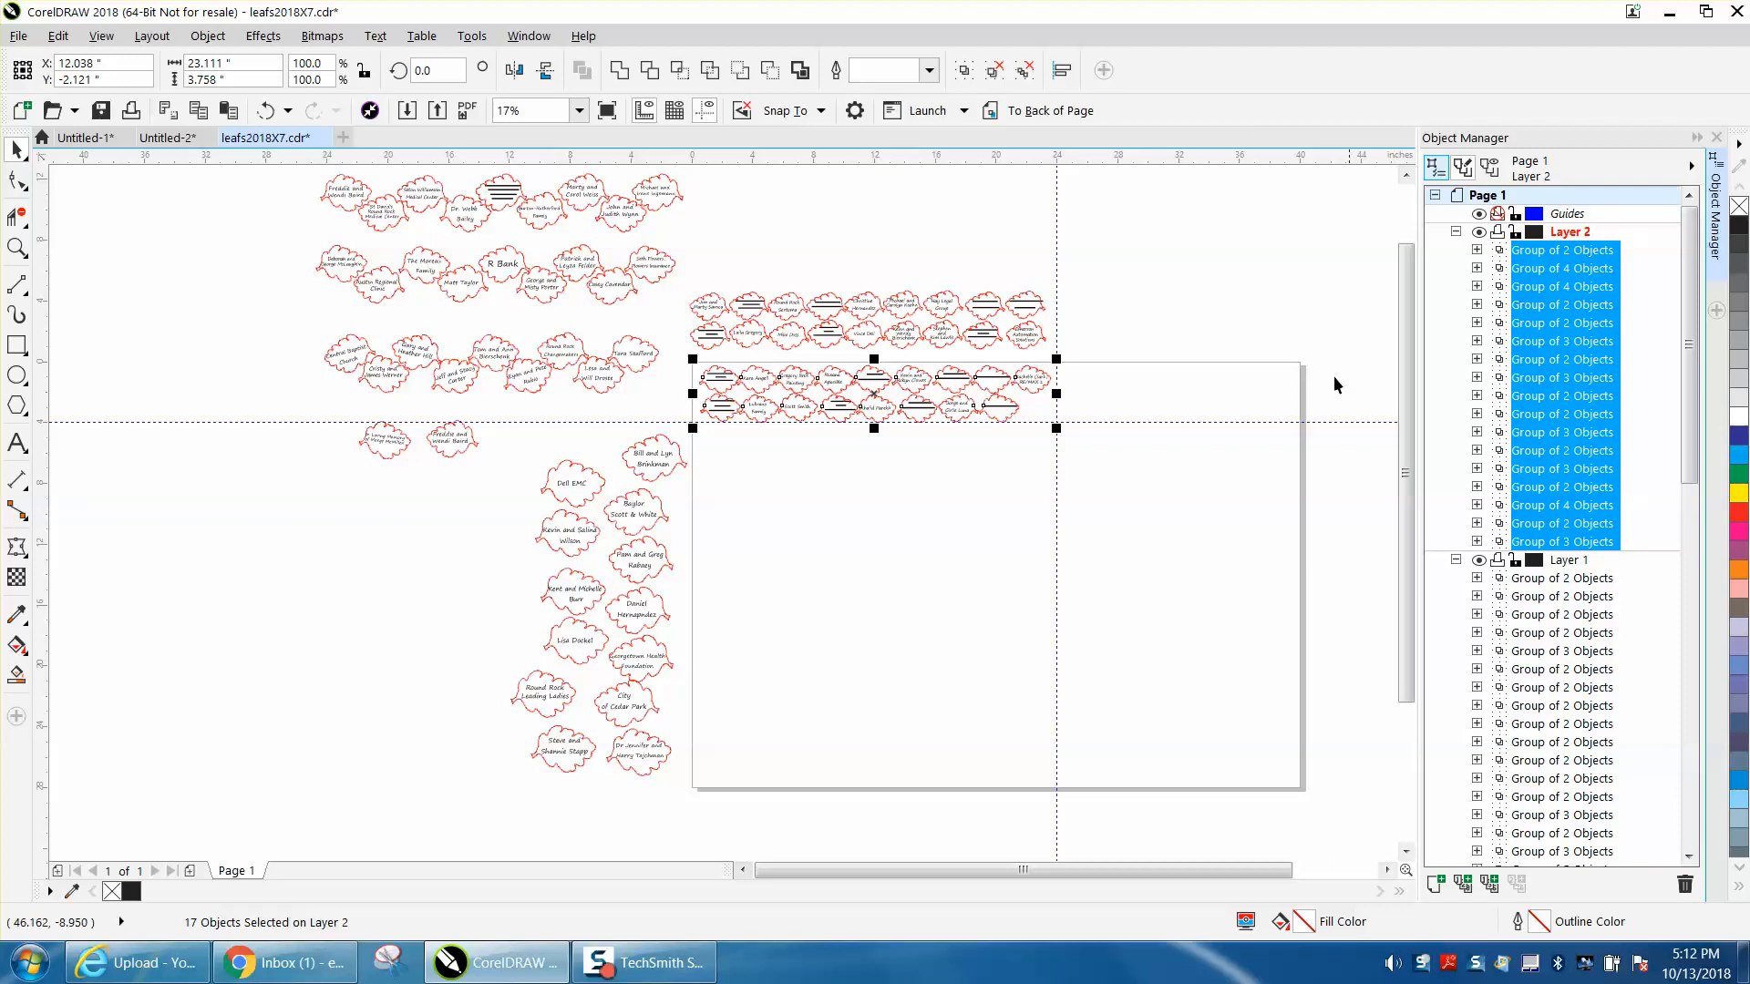
{"action": "left_click", "coordinate": [1250, 268]}
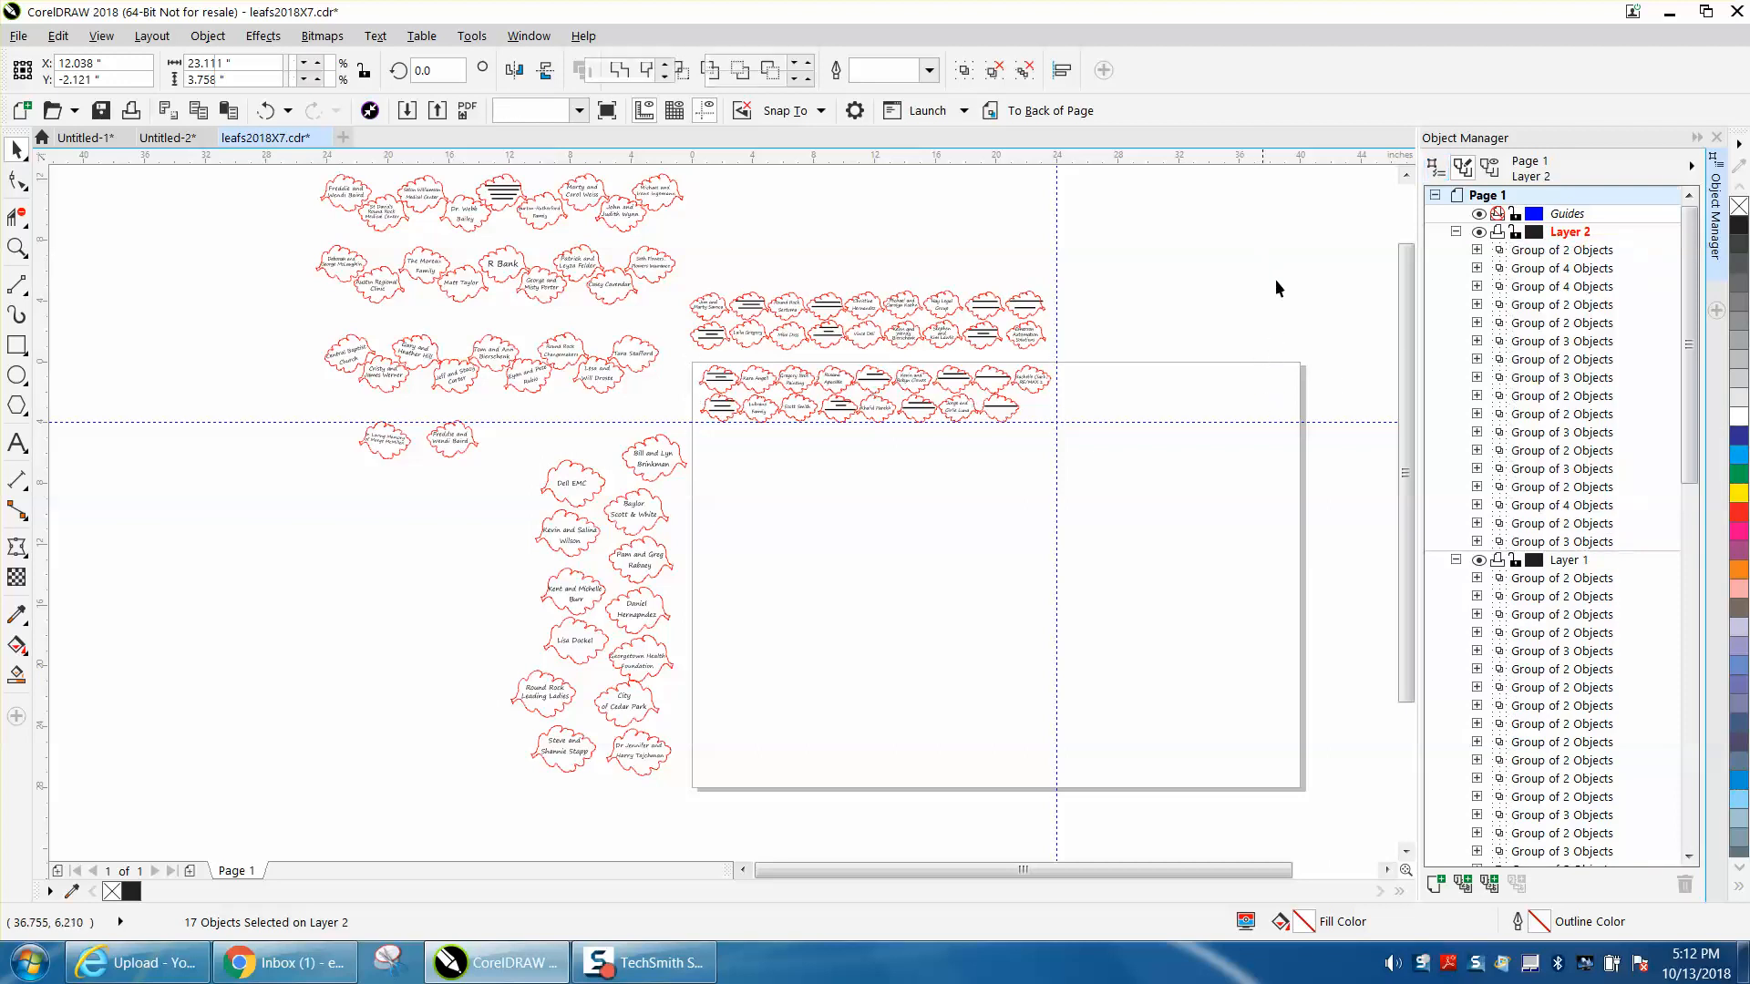
{"action": "left_click", "coordinate": [1455, 560]}
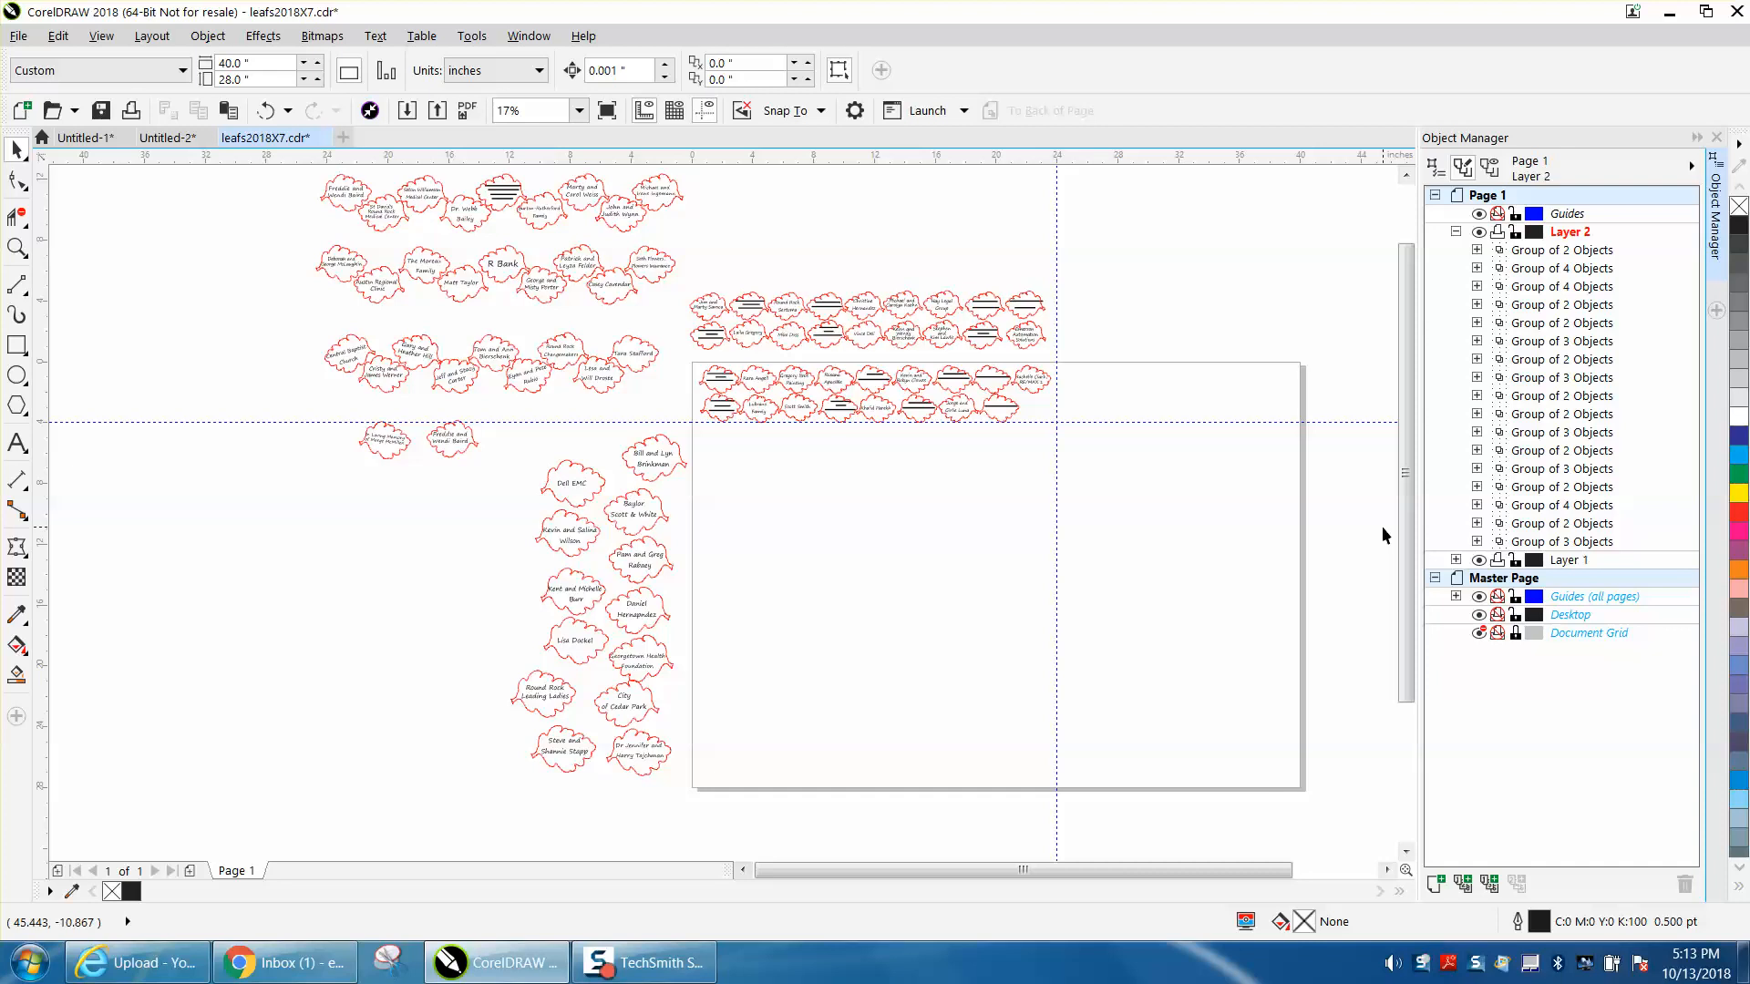
- Send the first upper-row leaf on the page to the bottom of Layer 2 and place the first lower-row leaf directly above it
{"action": "left_click", "coordinate": [729, 393]}
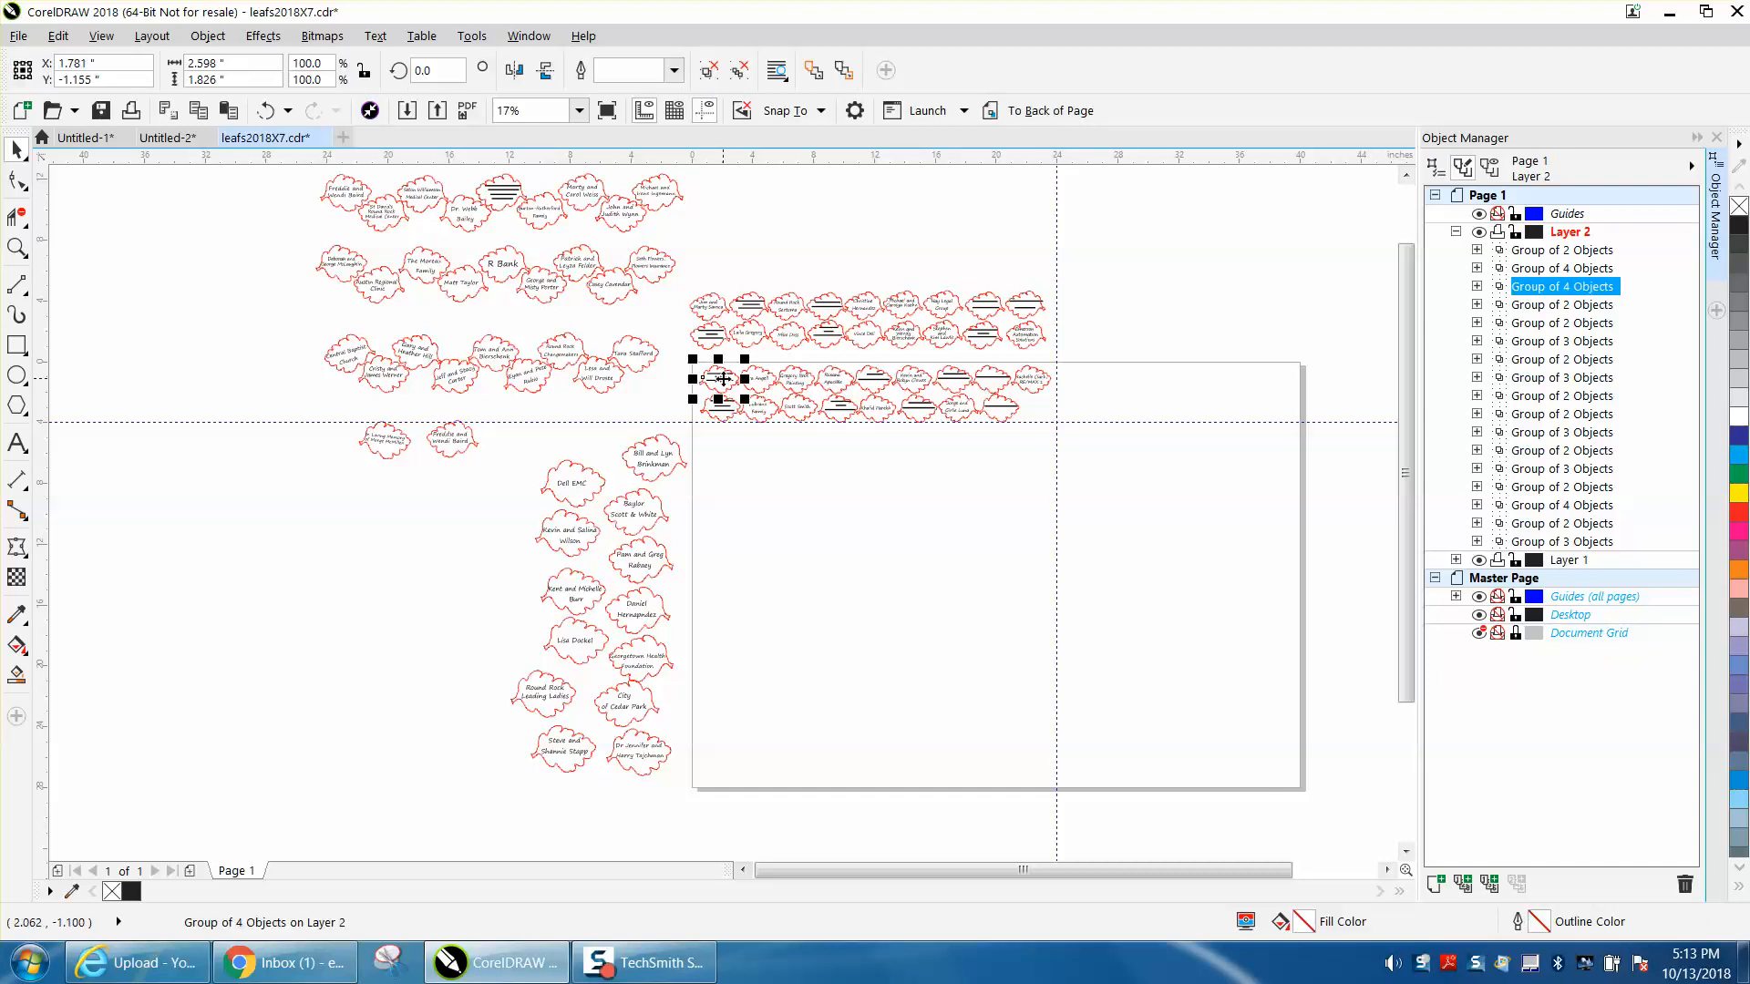
{"action": "left_click_drag", "start_coordinate": [1542, 297], "coordinate": [1563, 553]}
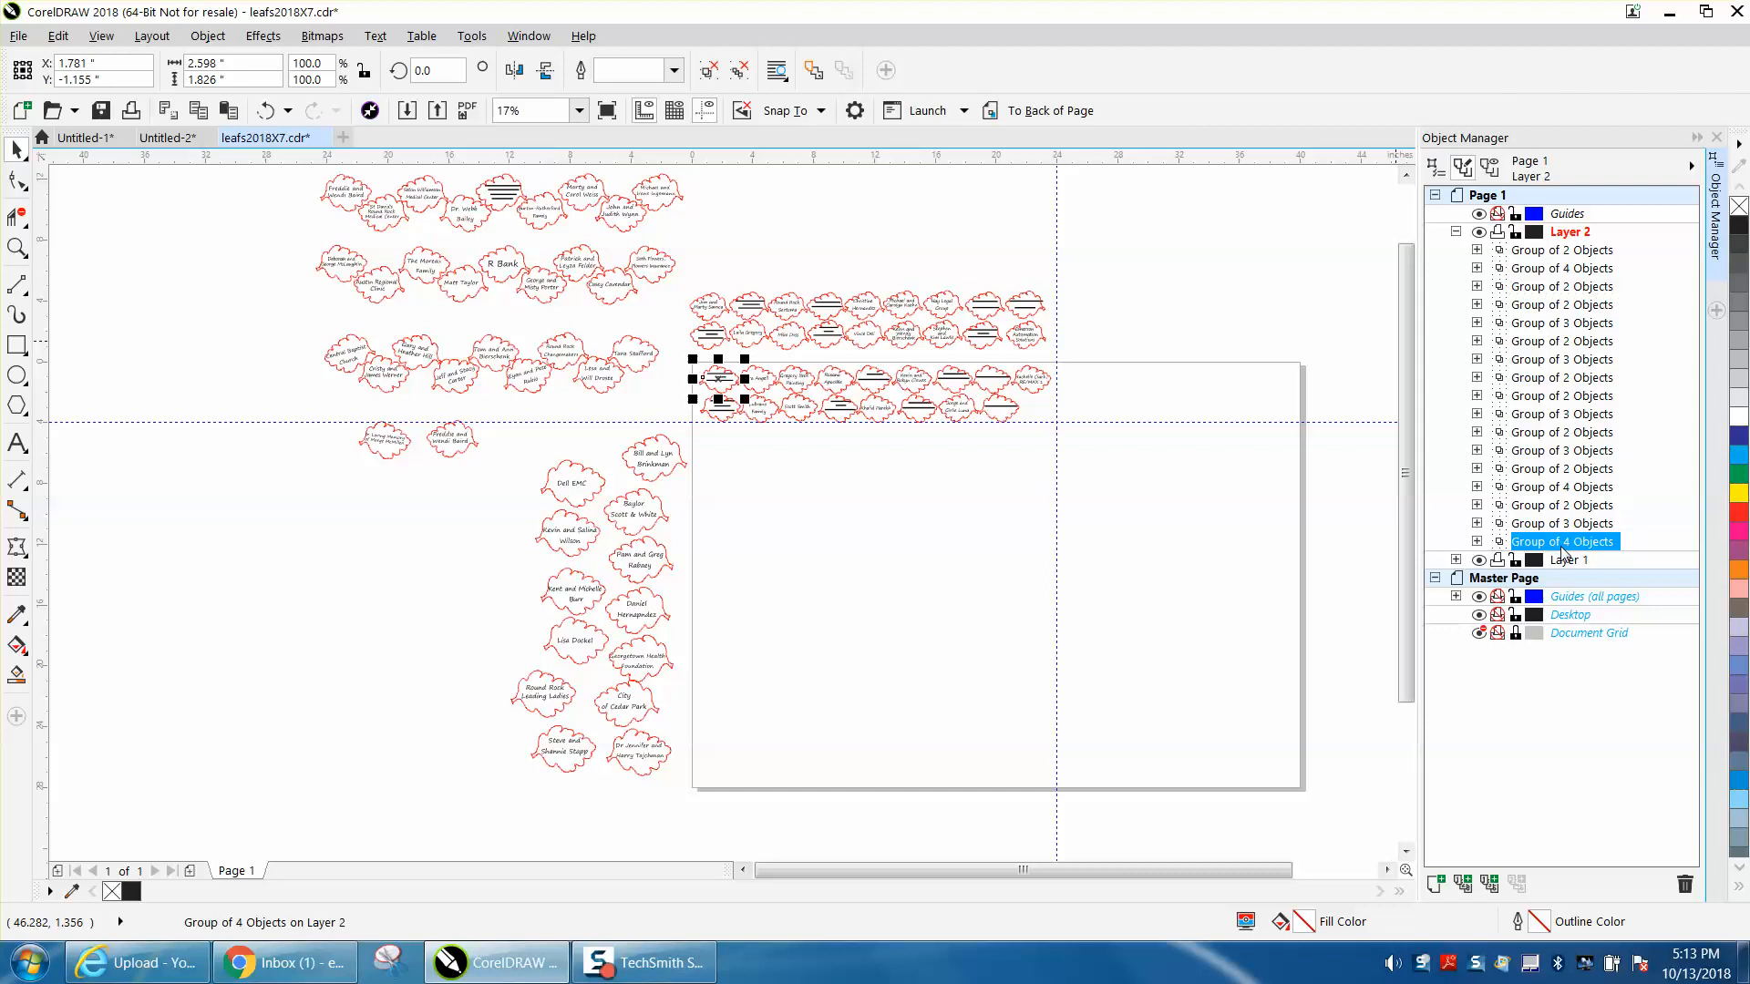
{"action": "left_click", "coordinate": [733, 409]}
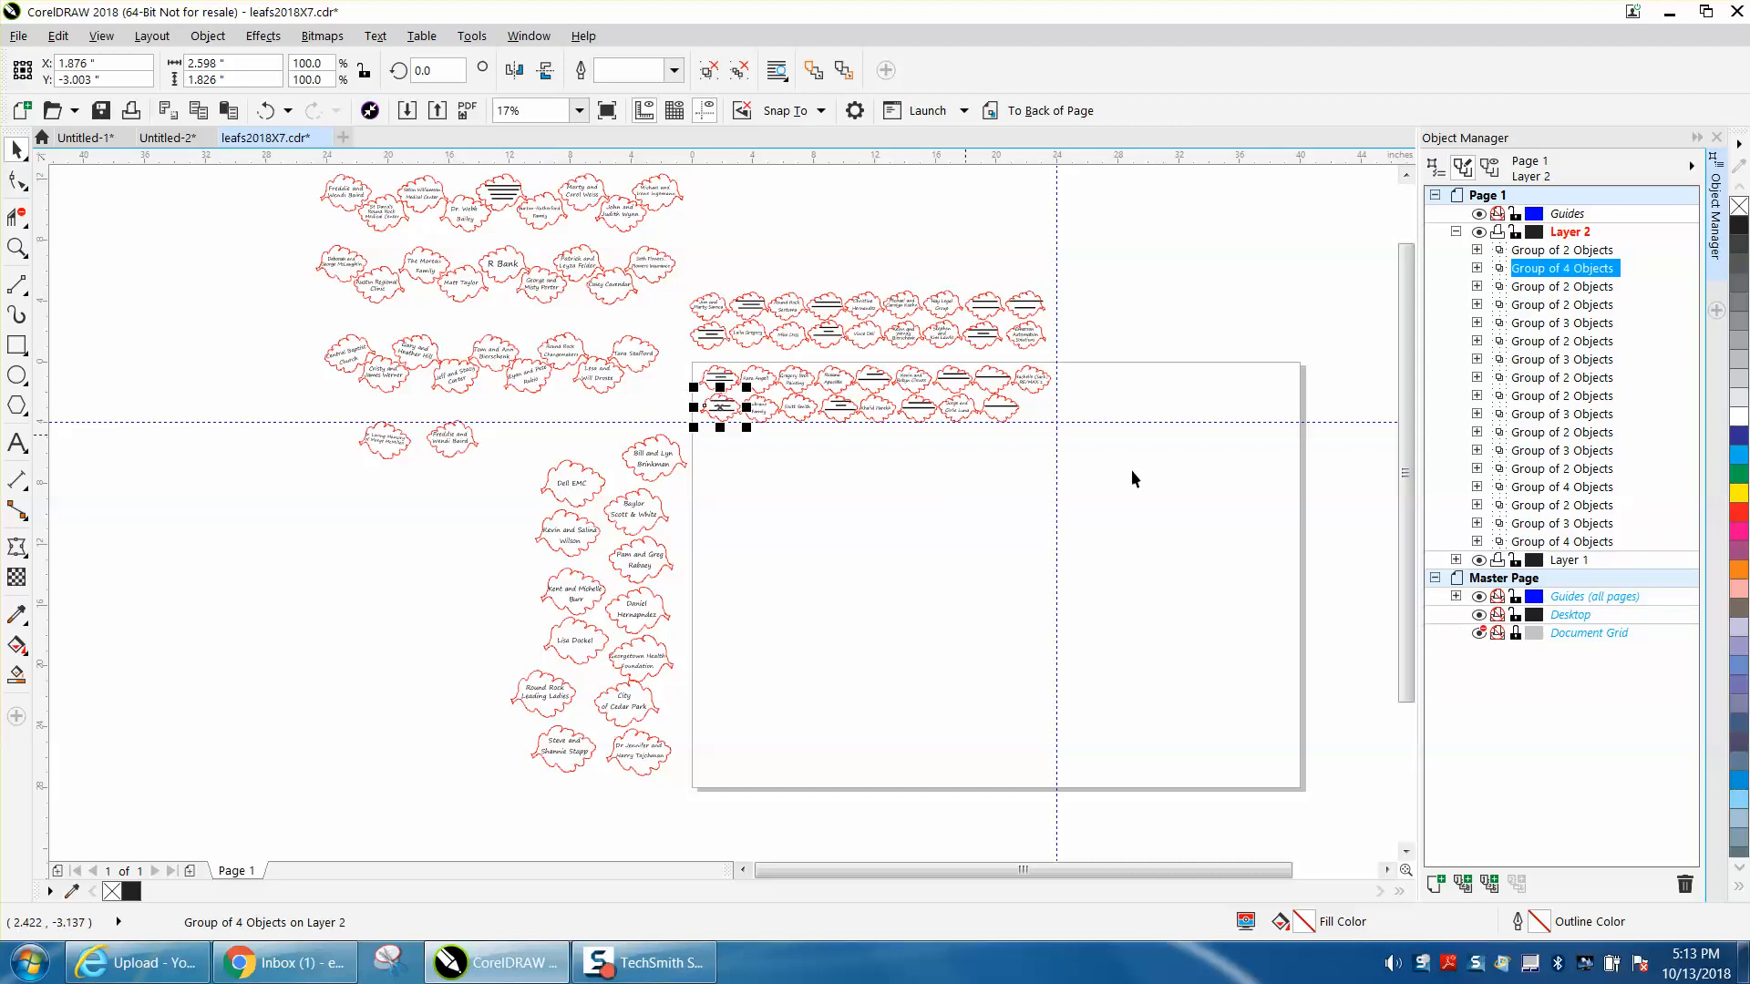
{"action": "left_click_drag", "start_coordinate": [1549, 272], "coordinate": [1562, 533]}
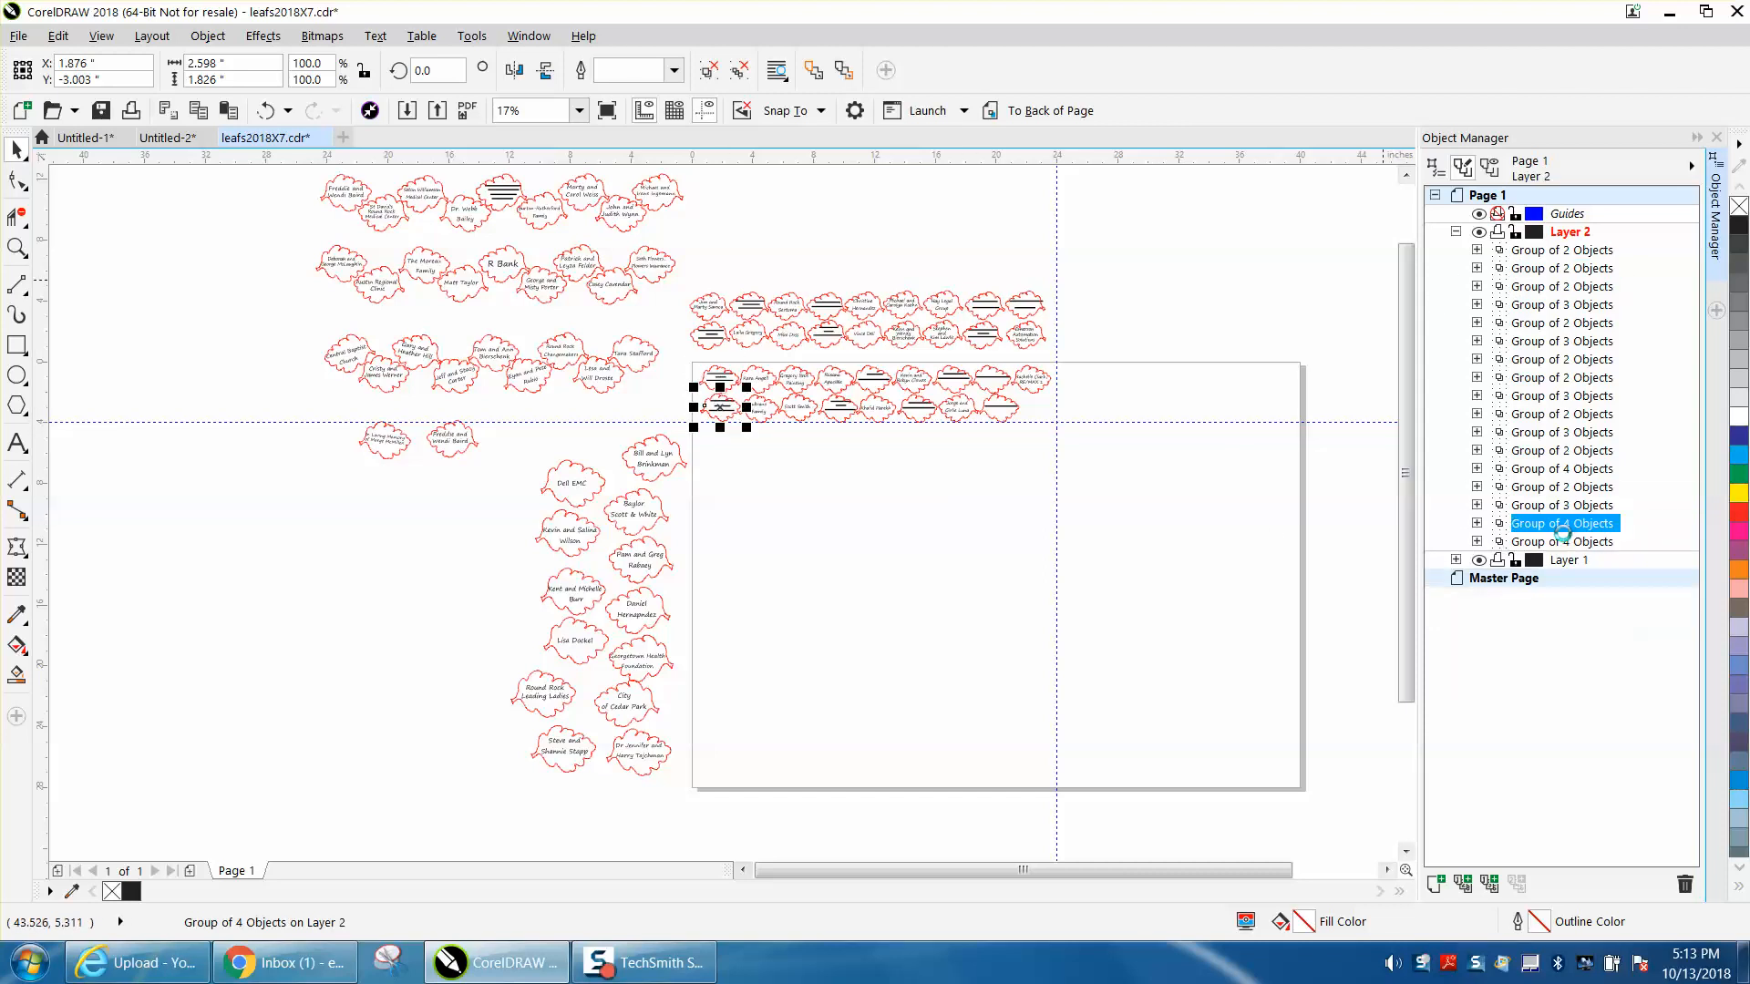
- Stack the second upper-row leaf and the second lower-row leaf above the first pair in Layer 2, and check the order from the bottom up
{"action": "left_click", "coordinate": [768, 413]}
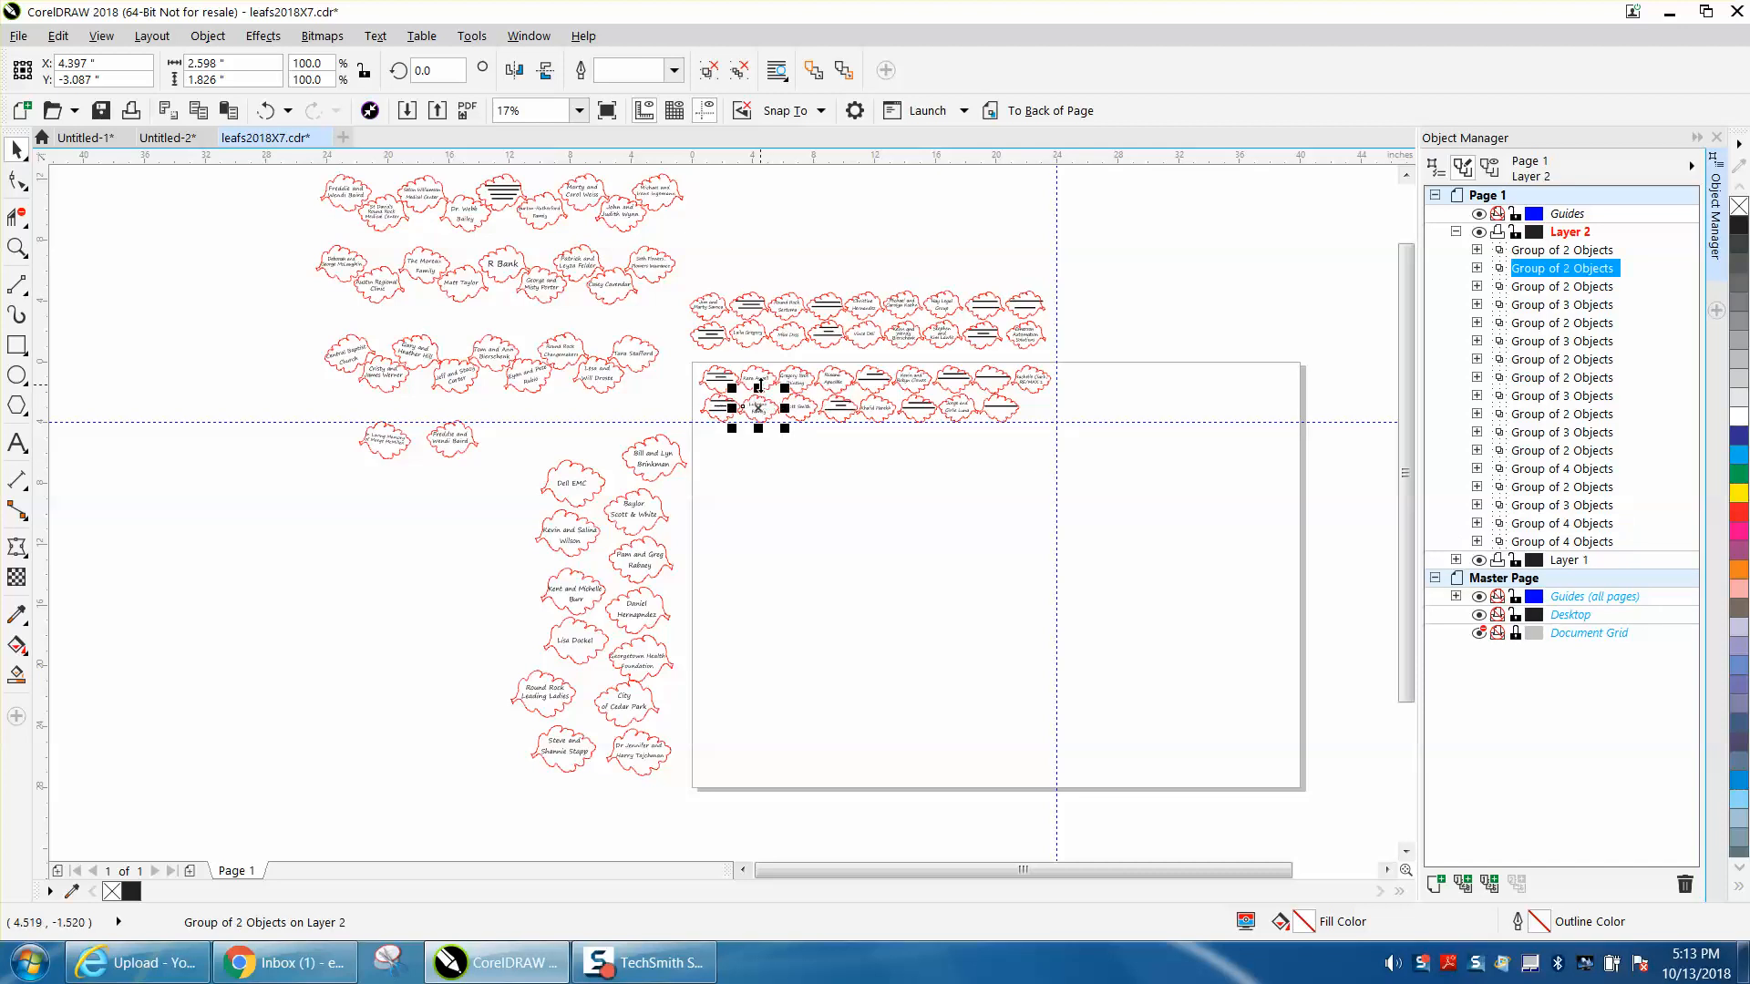
{"action": "left_click", "coordinate": [758, 381]}
{"action": "left_click_drag", "start_coordinate": [1583, 291], "coordinate": [1582, 507]}
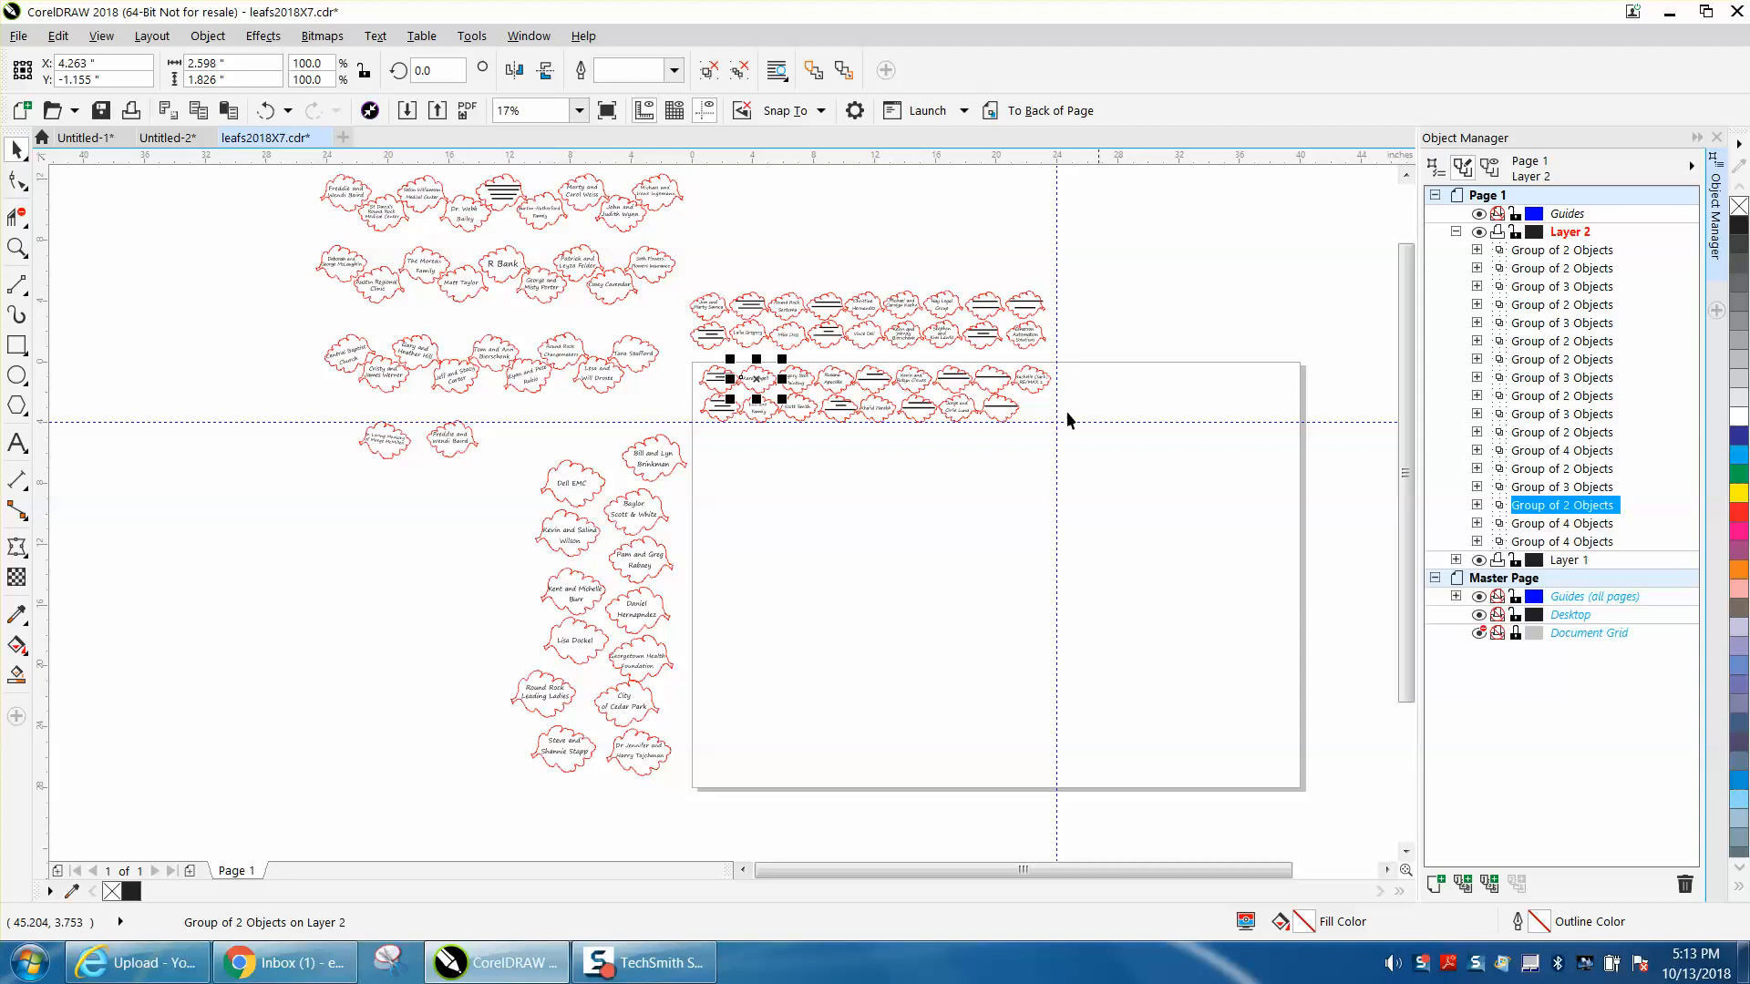
{"action": "left_click", "coordinate": [773, 412]}
{"action": "left_click_drag", "start_coordinate": [1540, 274], "coordinate": [1551, 502]}
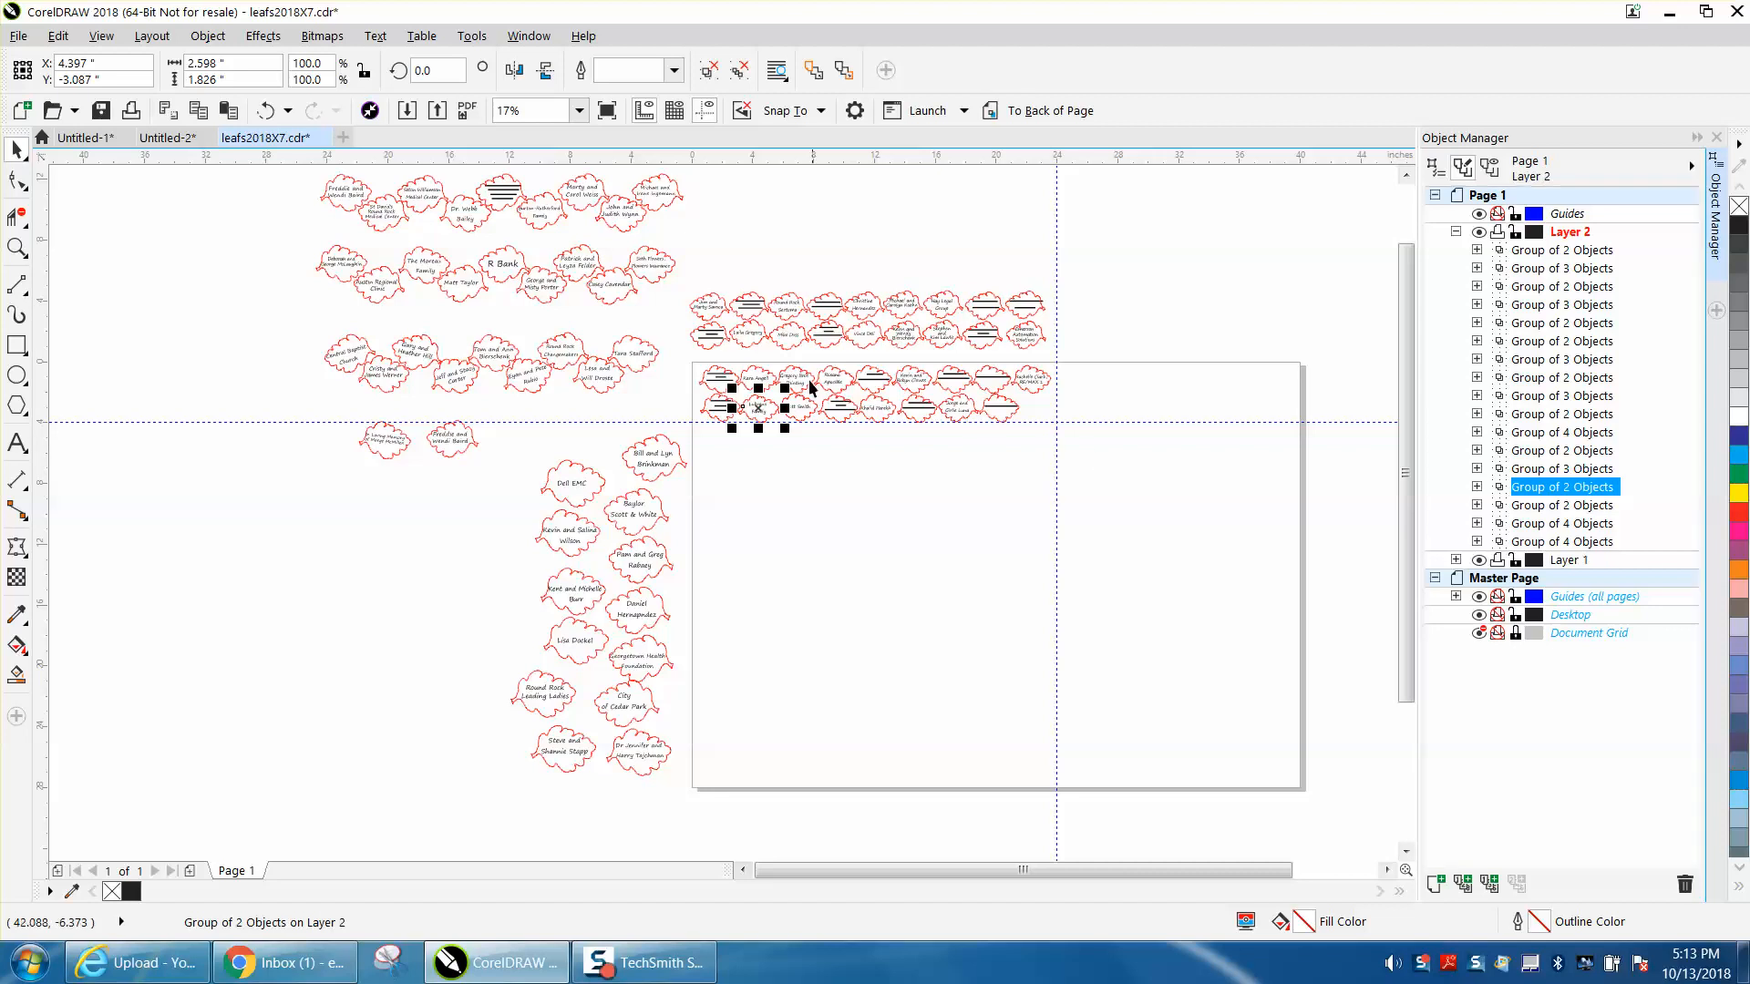
{"action": "left_click", "coordinate": [1536, 544]}
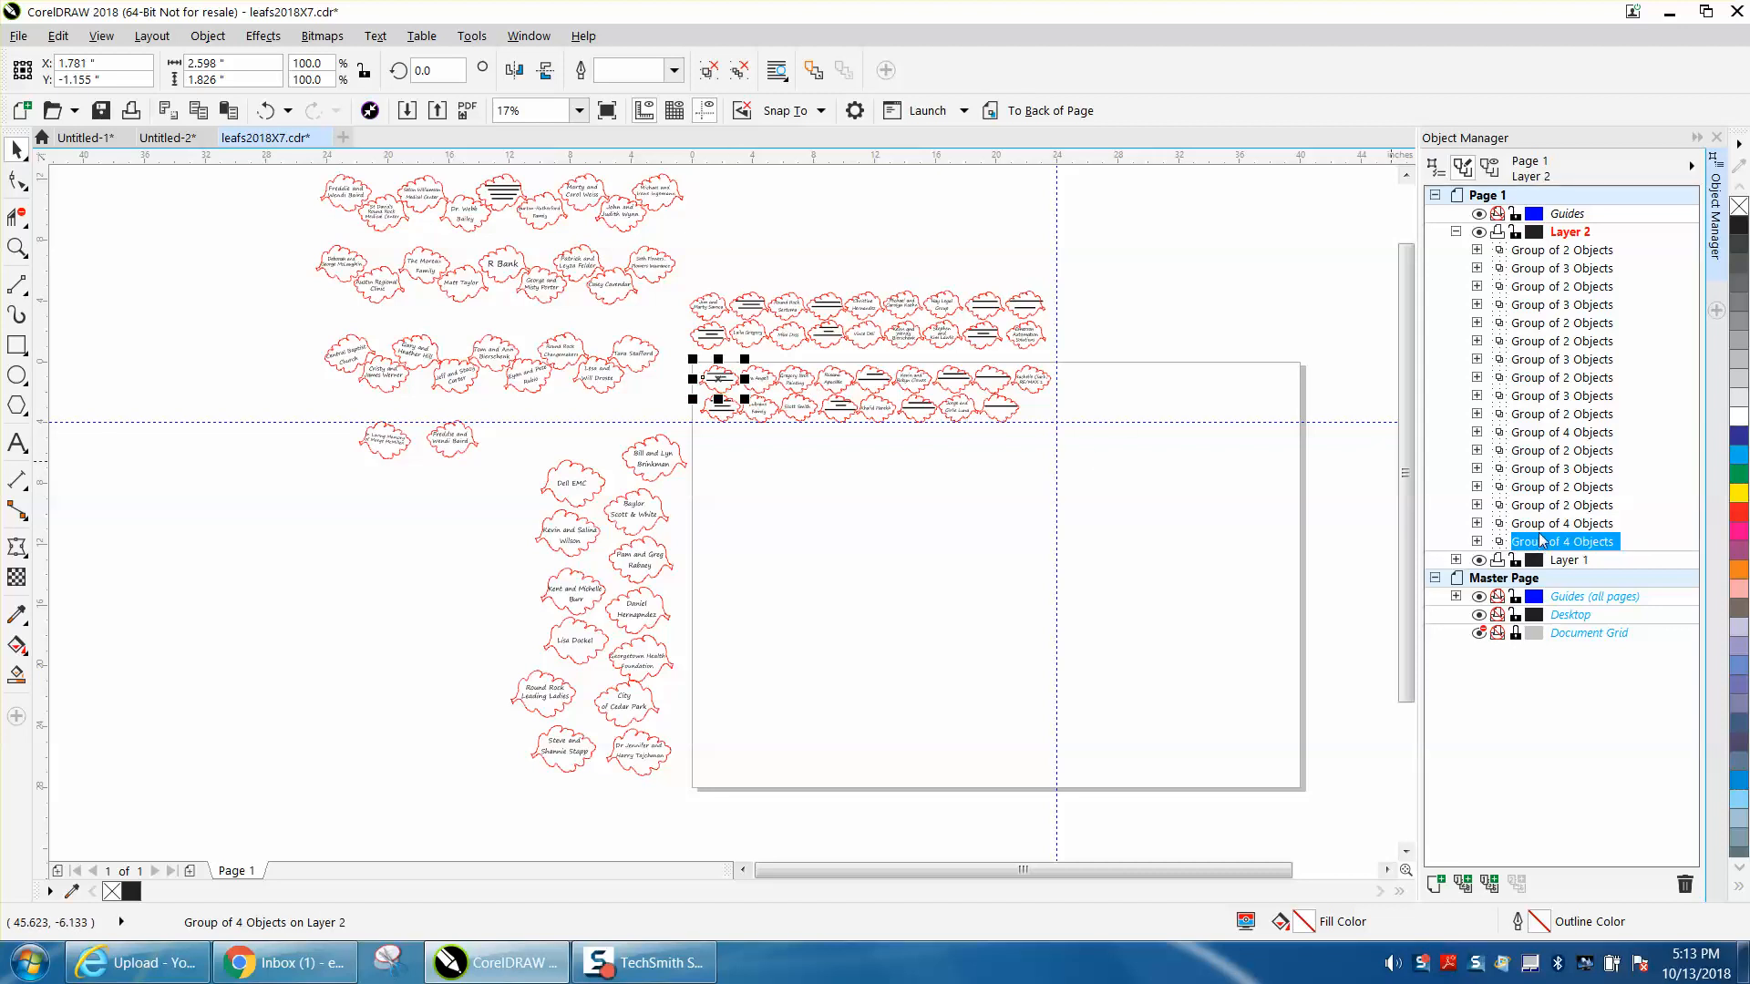
{"action": "key", "text": "Up"}
{"action": "key", "text": "Up"}
{"action": "key", "text": "Up"}
{"action": "key", "text": "Up"}
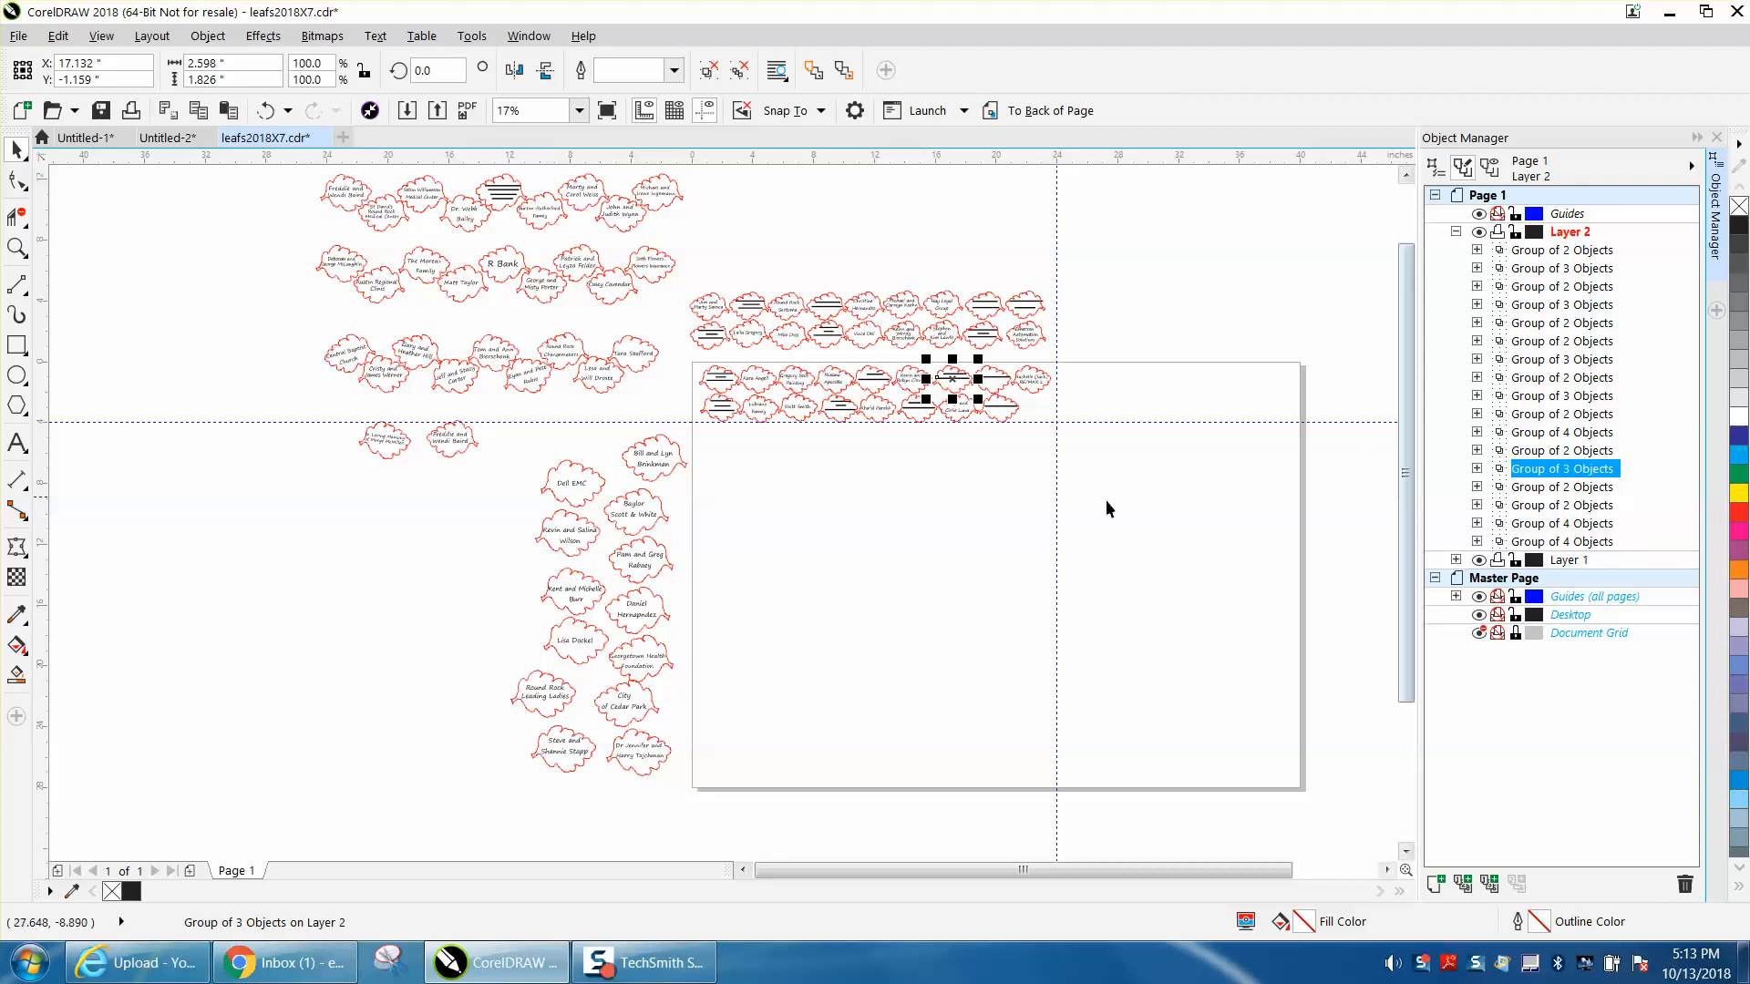
- Place the third upper-row leaf above the second pair in Layer 2, and try to stack the third lower-row leaf above it
{"action": "left_click", "coordinate": [923, 505]}
{"action": "left_click", "coordinate": [802, 387]}
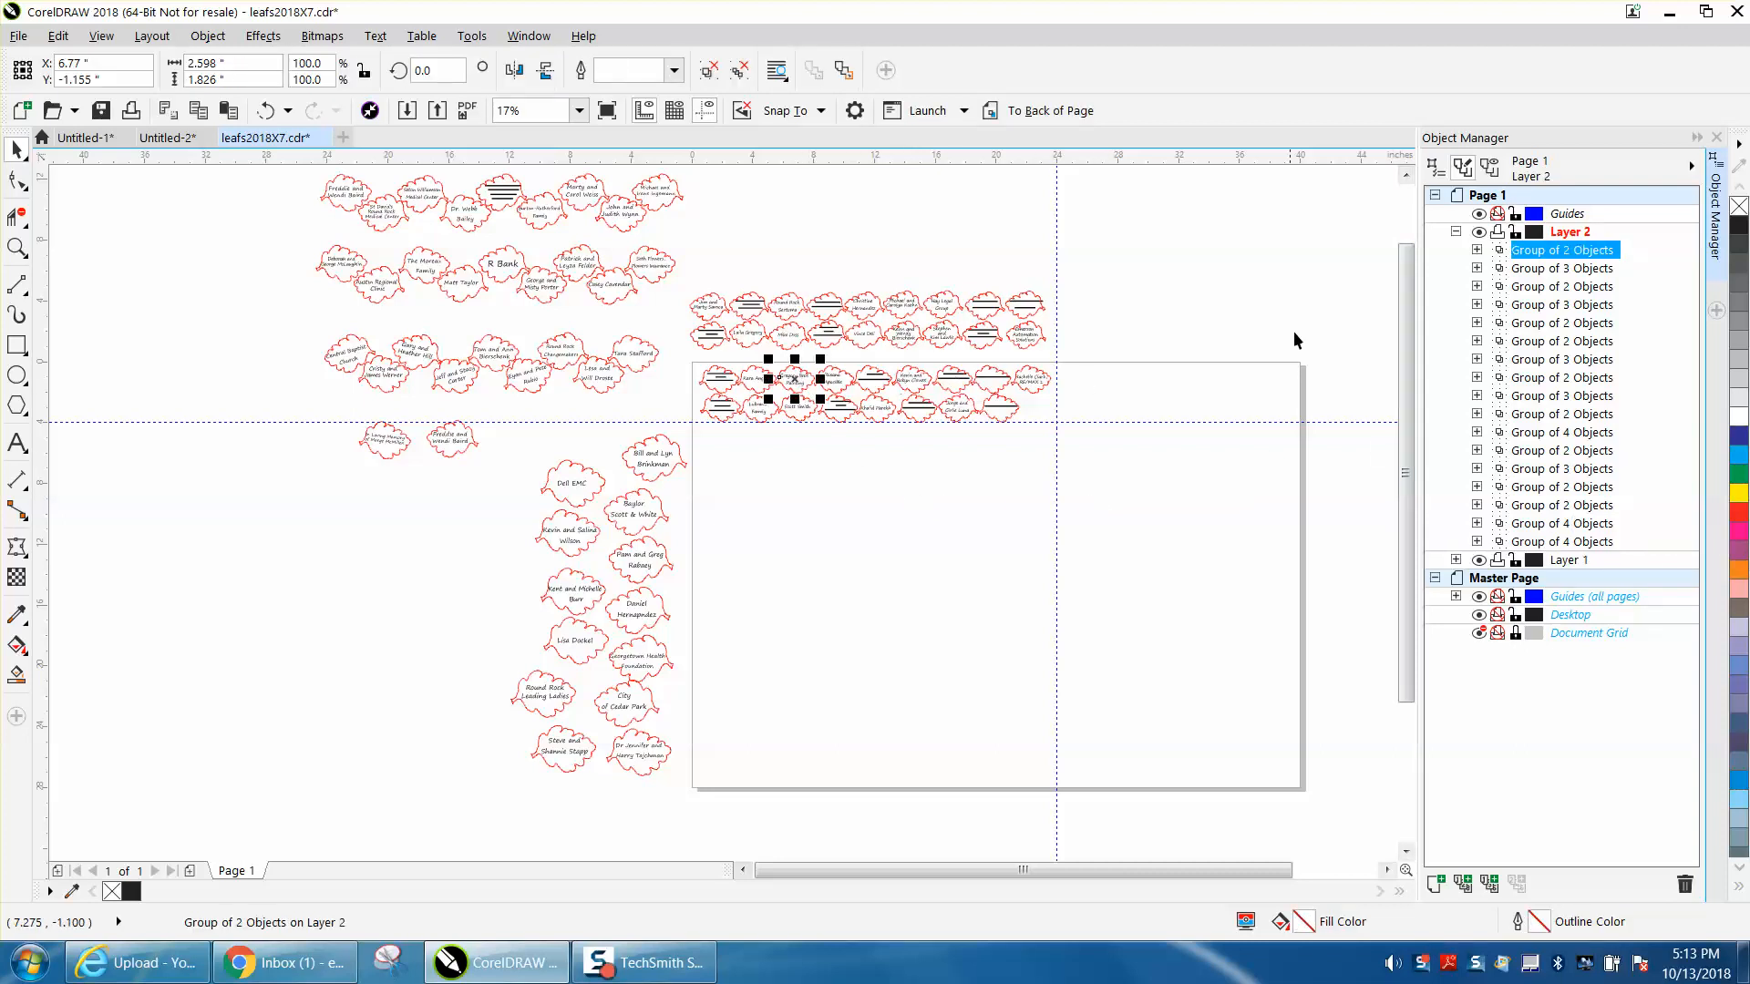
{"action": "left_click_drag", "start_coordinate": [1520, 254], "coordinate": [1530, 486]}
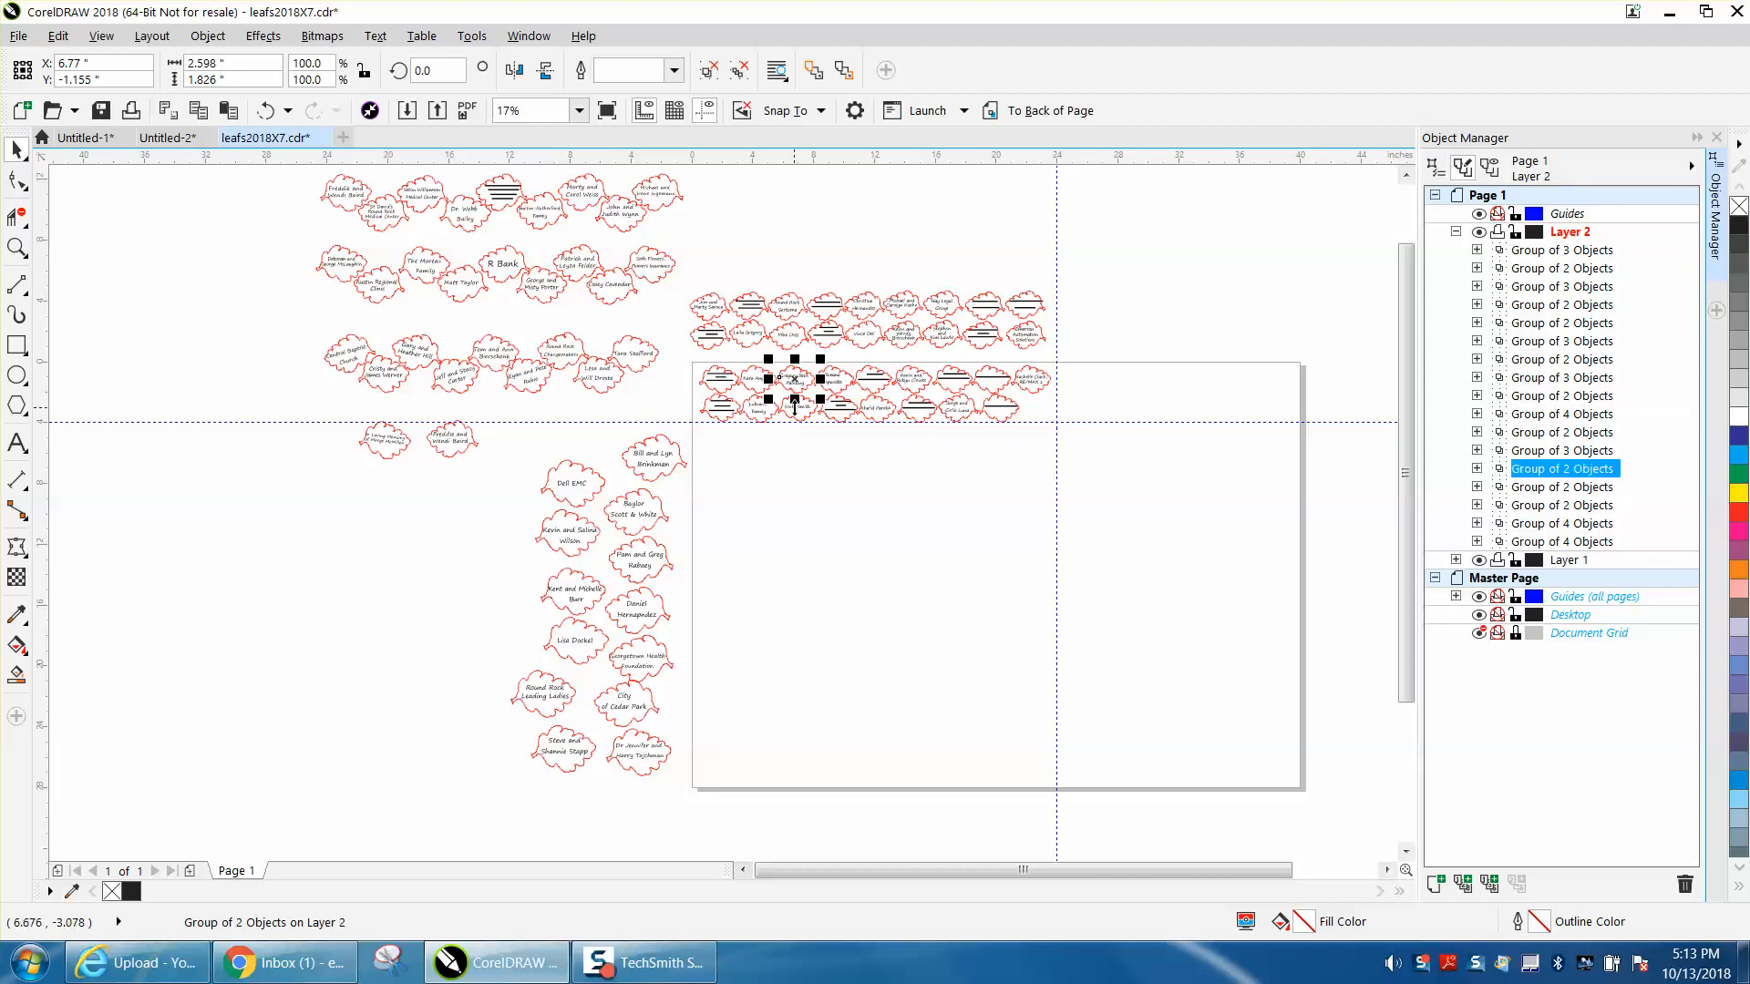
{"action": "left_click", "coordinate": [877, 446]}
{"action": "left_click", "coordinate": [803, 414]}
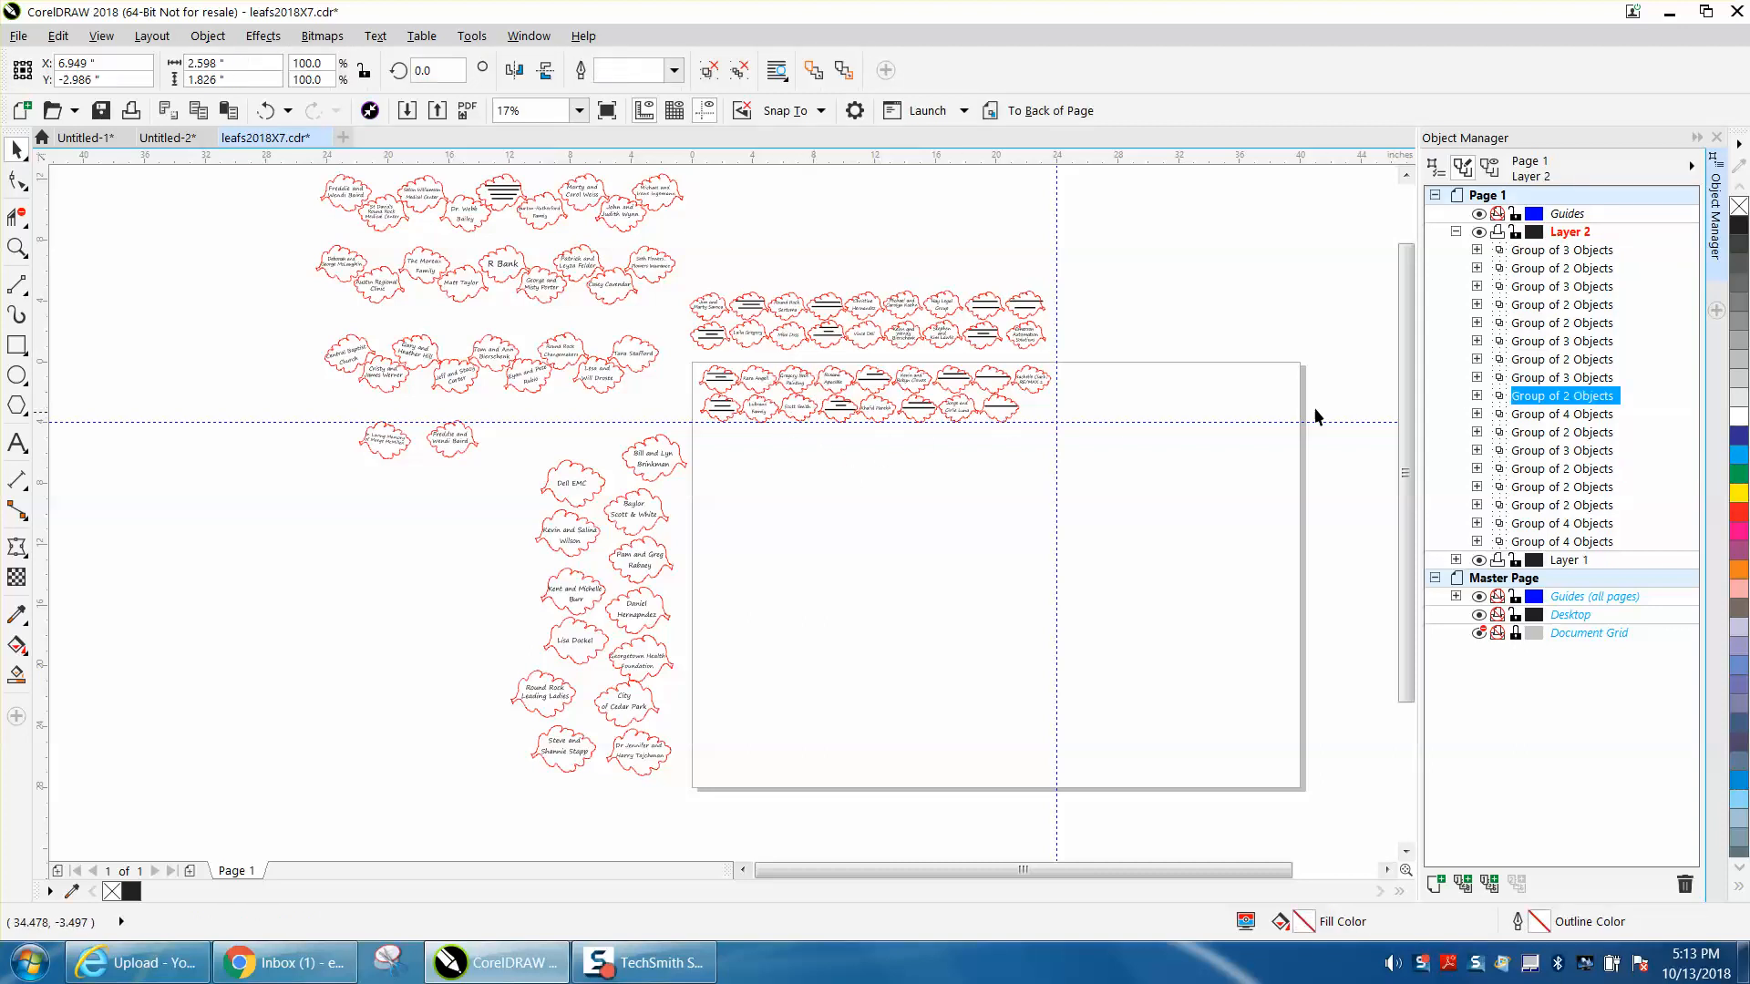
{"action": "left_click_drag", "start_coordinate": [1554, 401], "coordinate": [1565, 457]}
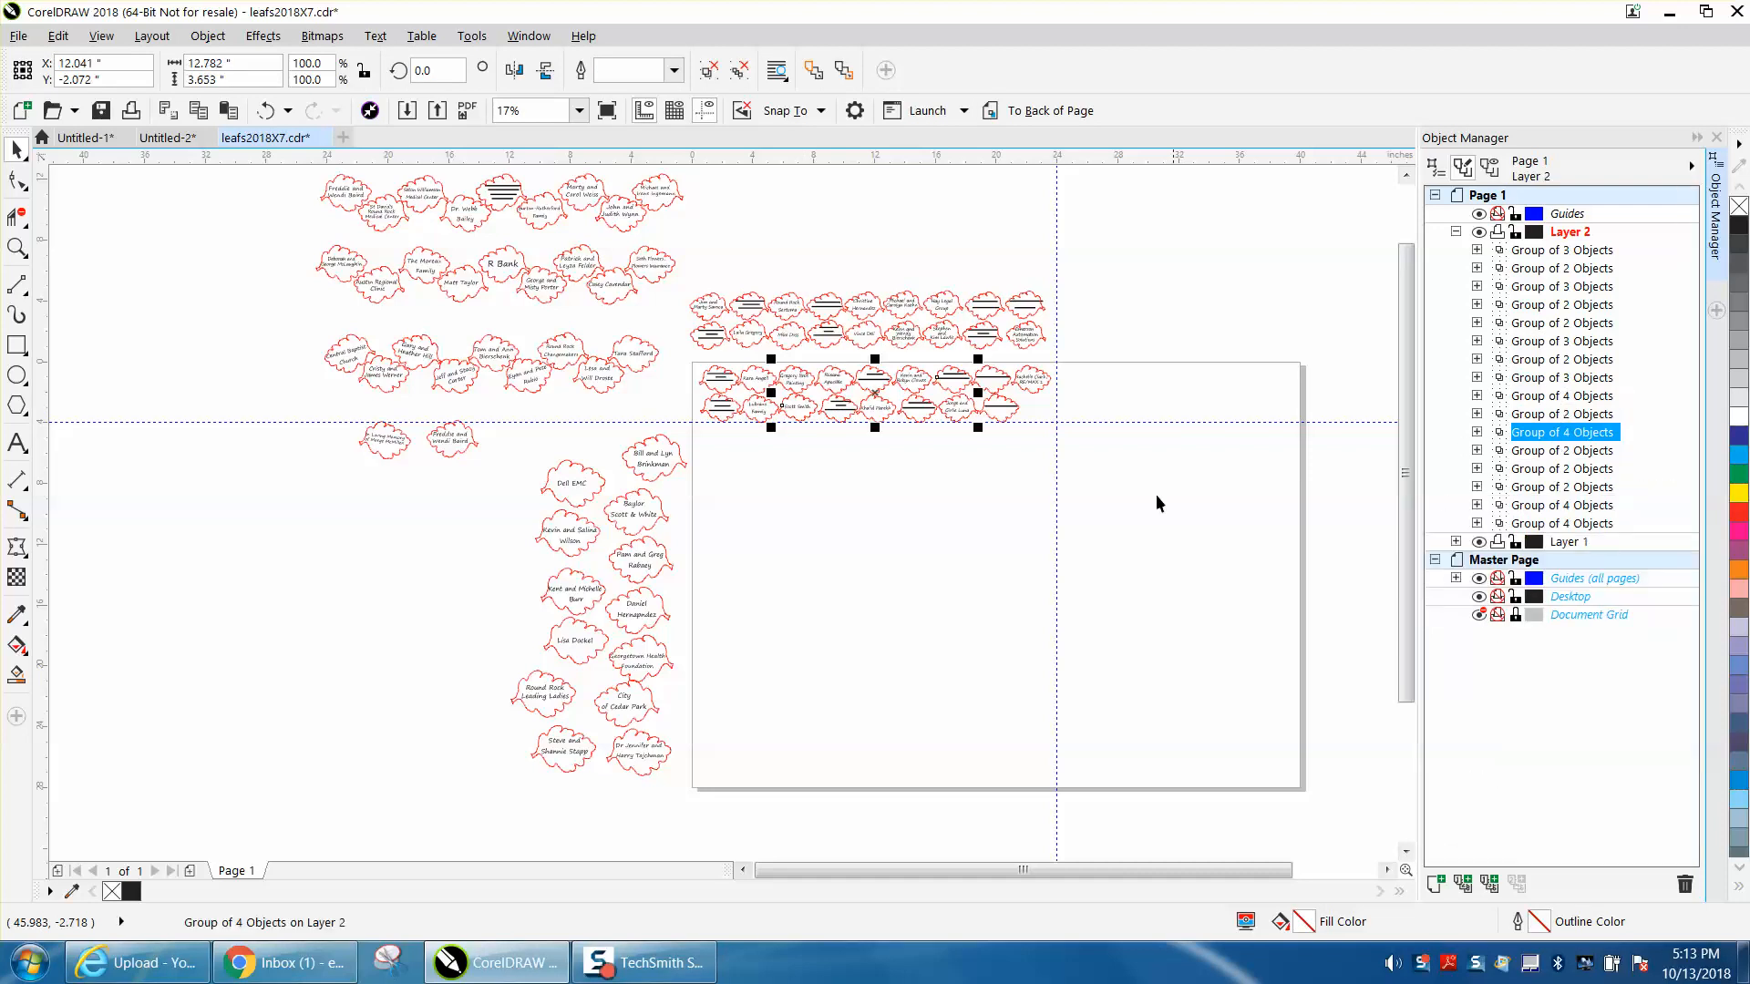
- Check the positions of the first three upper-row and lower-row leaf pairs on the page within Layer 2's object order
{"action": "left_click", "coordinate": [1092, 494]}
{"action": "left_click", "coordinate": [721, 381]}
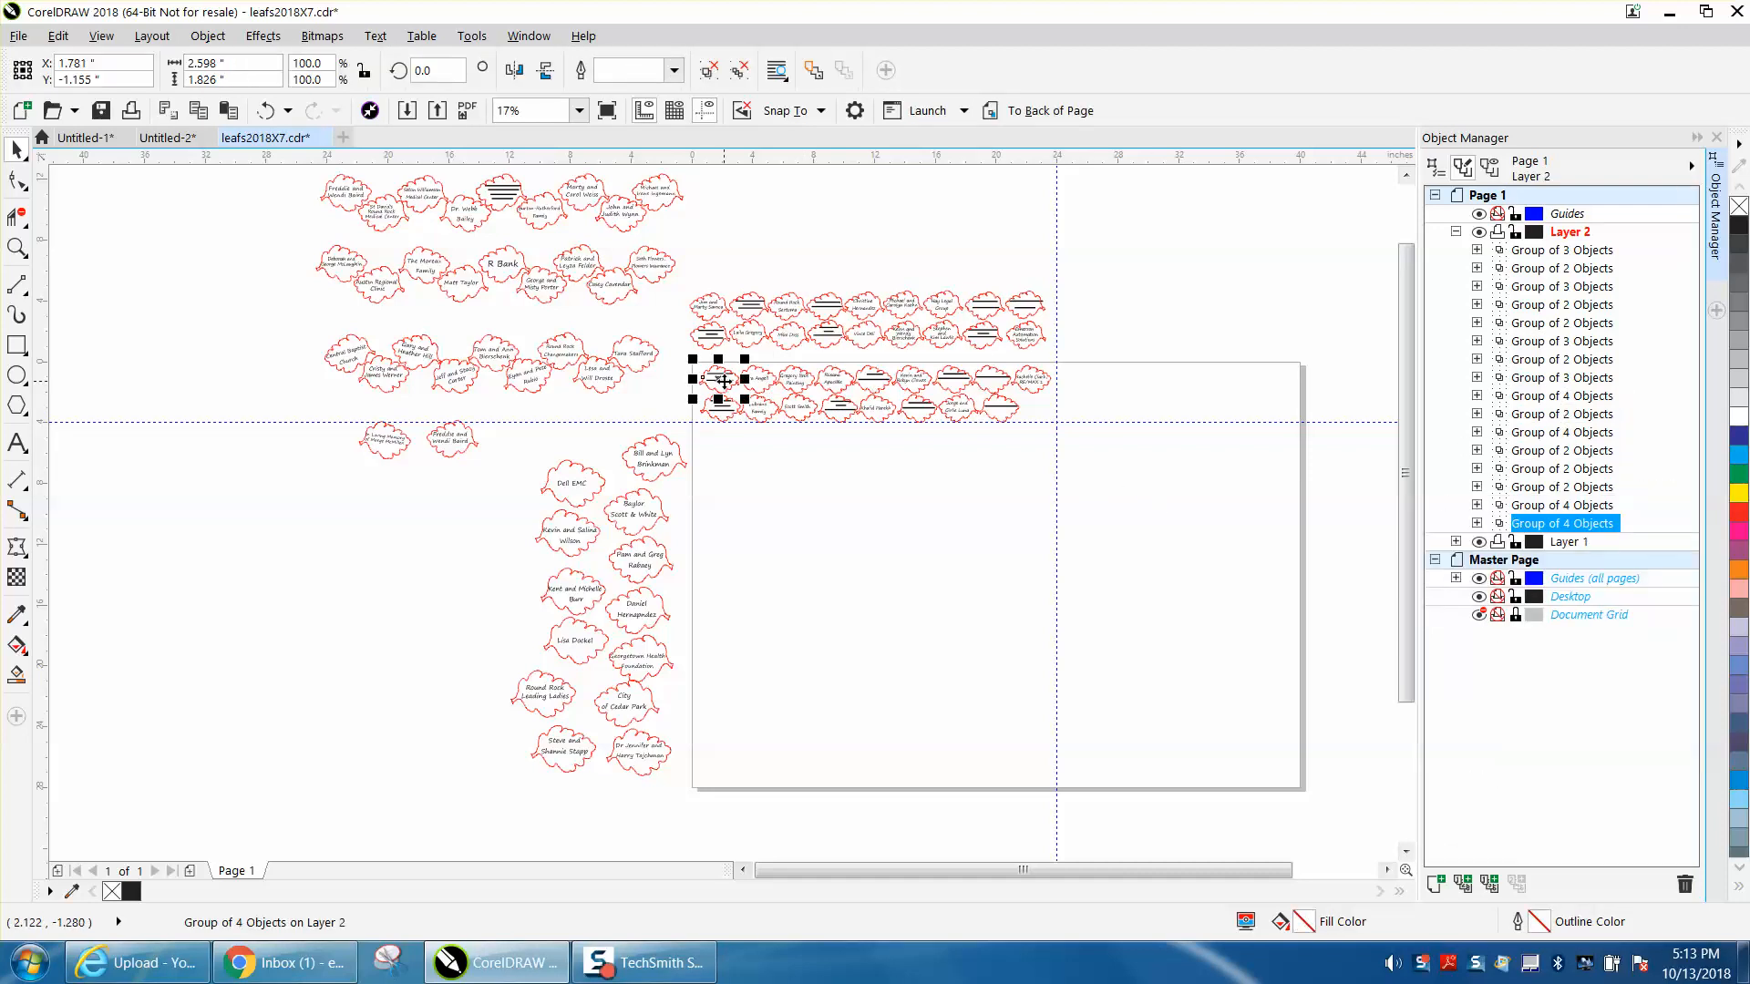
{"action": "left_click", "coordinate": [725, 407]}
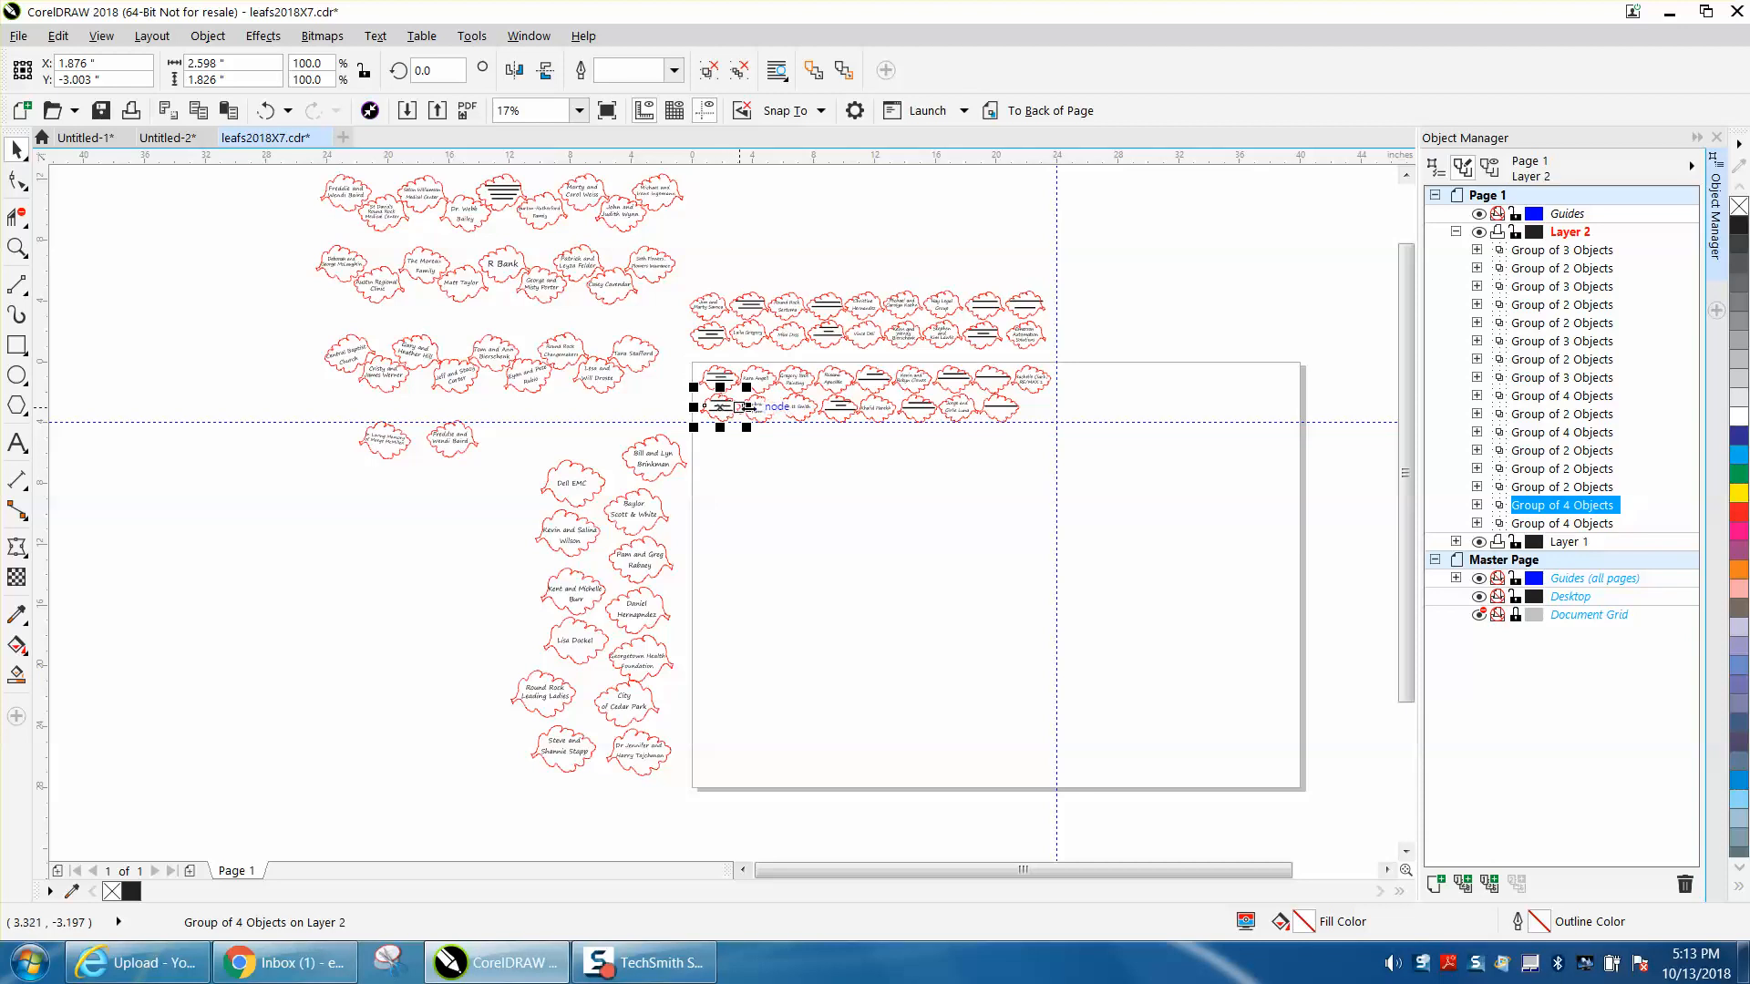
{"action": "left_click", "coordinate": [770, 415]}
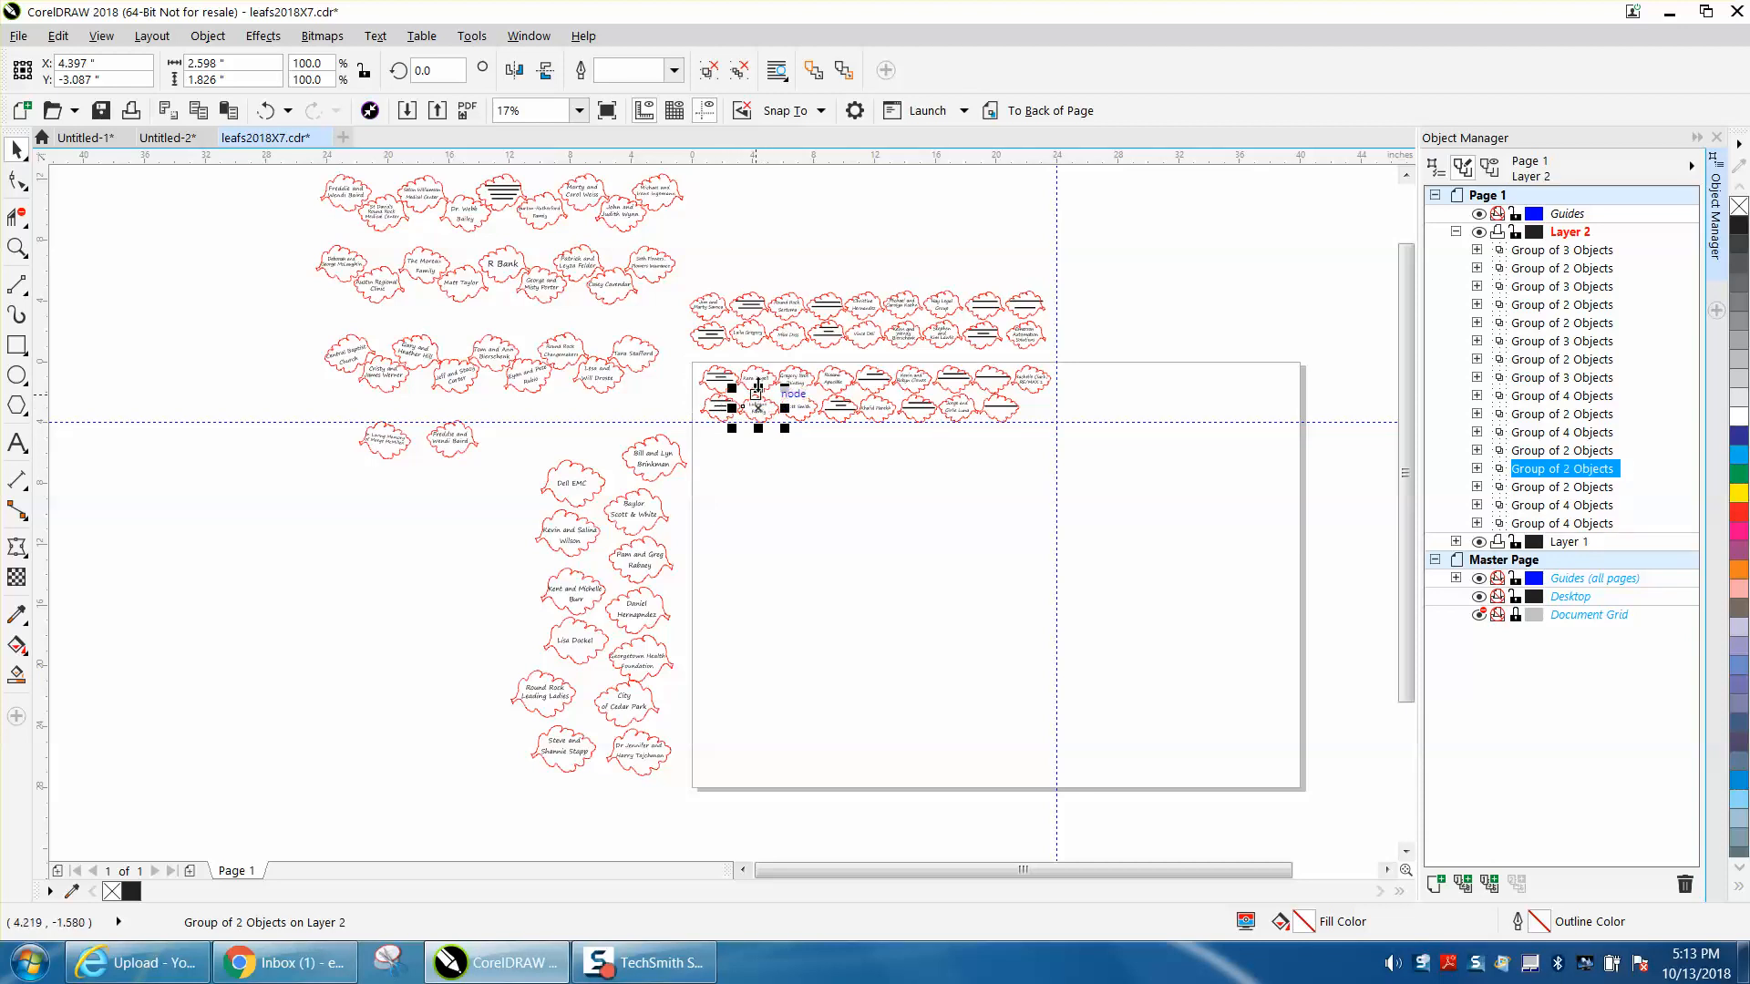
{"action": "left_click", "coordinate": [759, 383]}
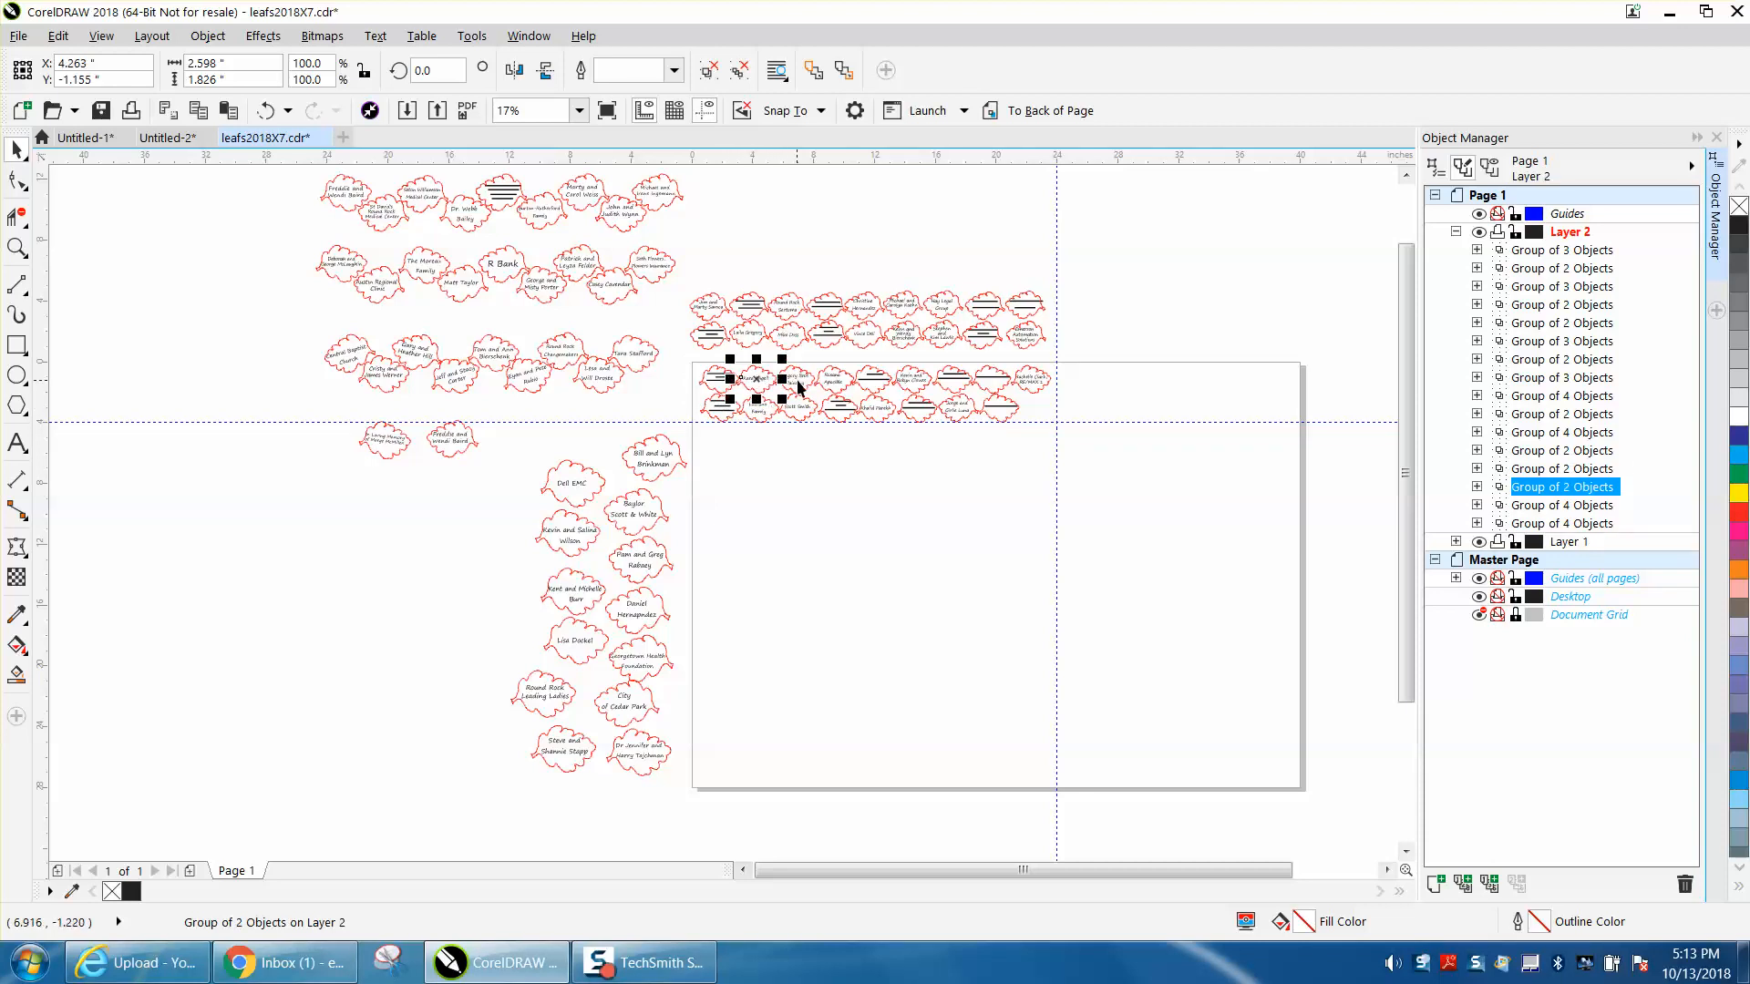
{"action": "left_click", "coordinate": [800, 386]}
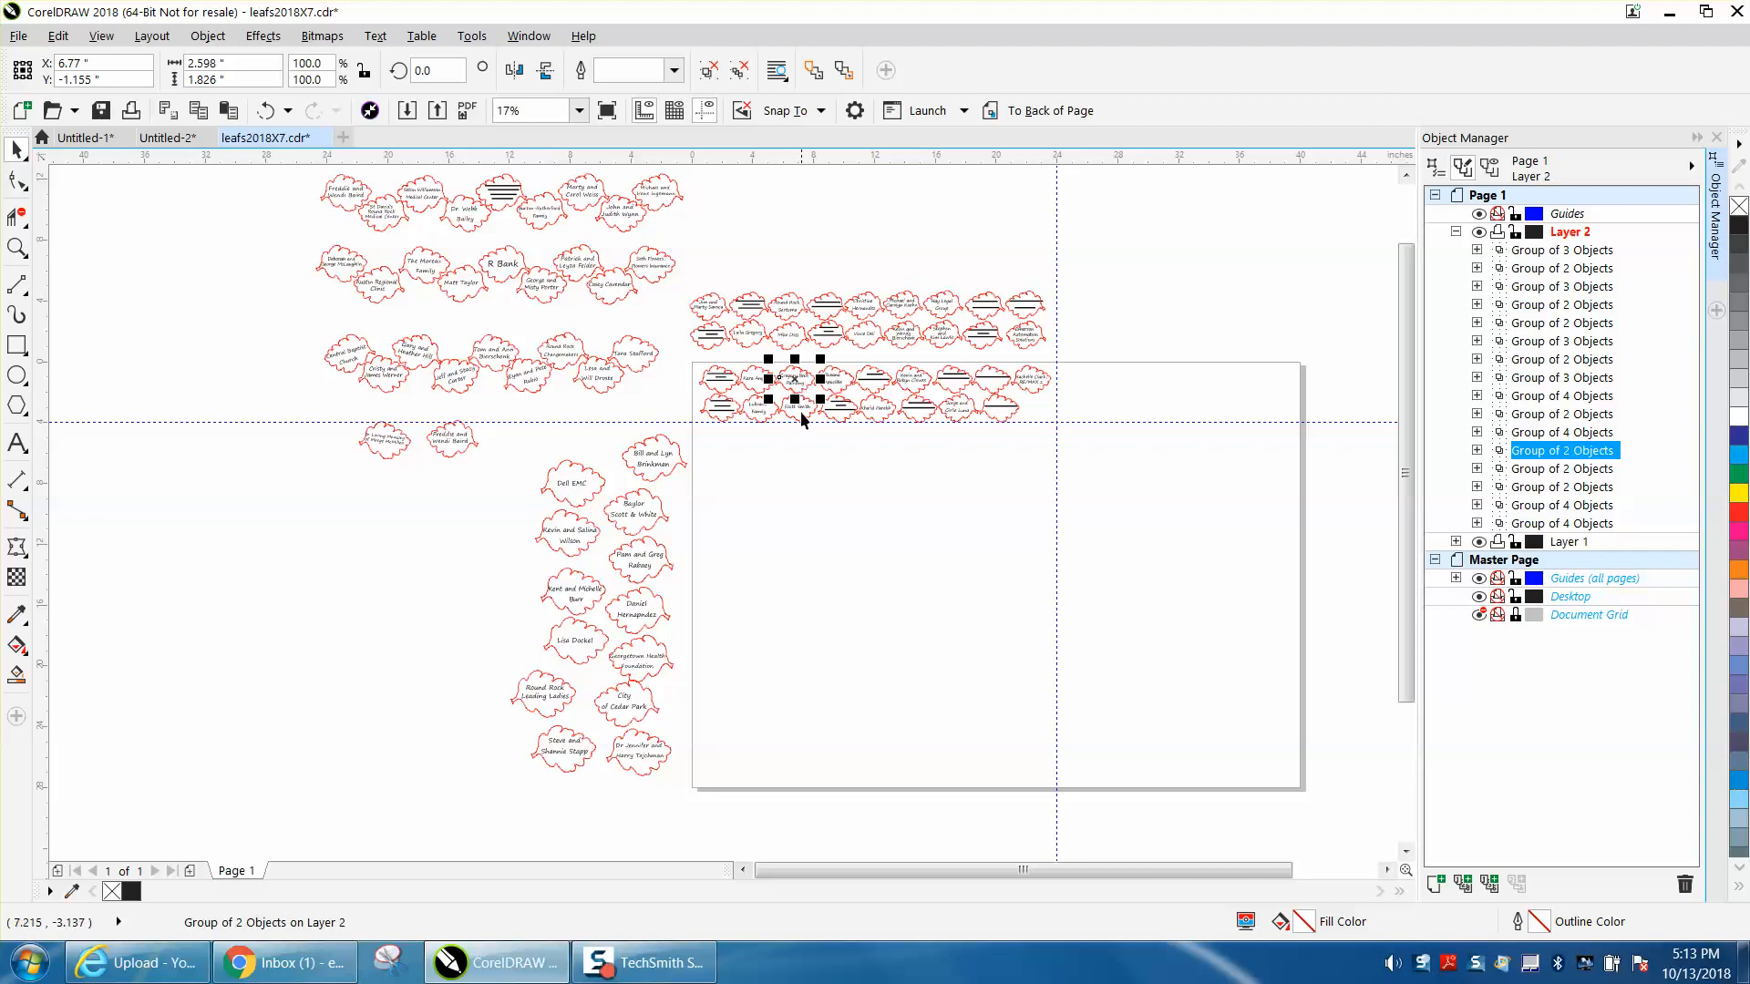
{"action": "left_click", "coordinate": [804, 414]}
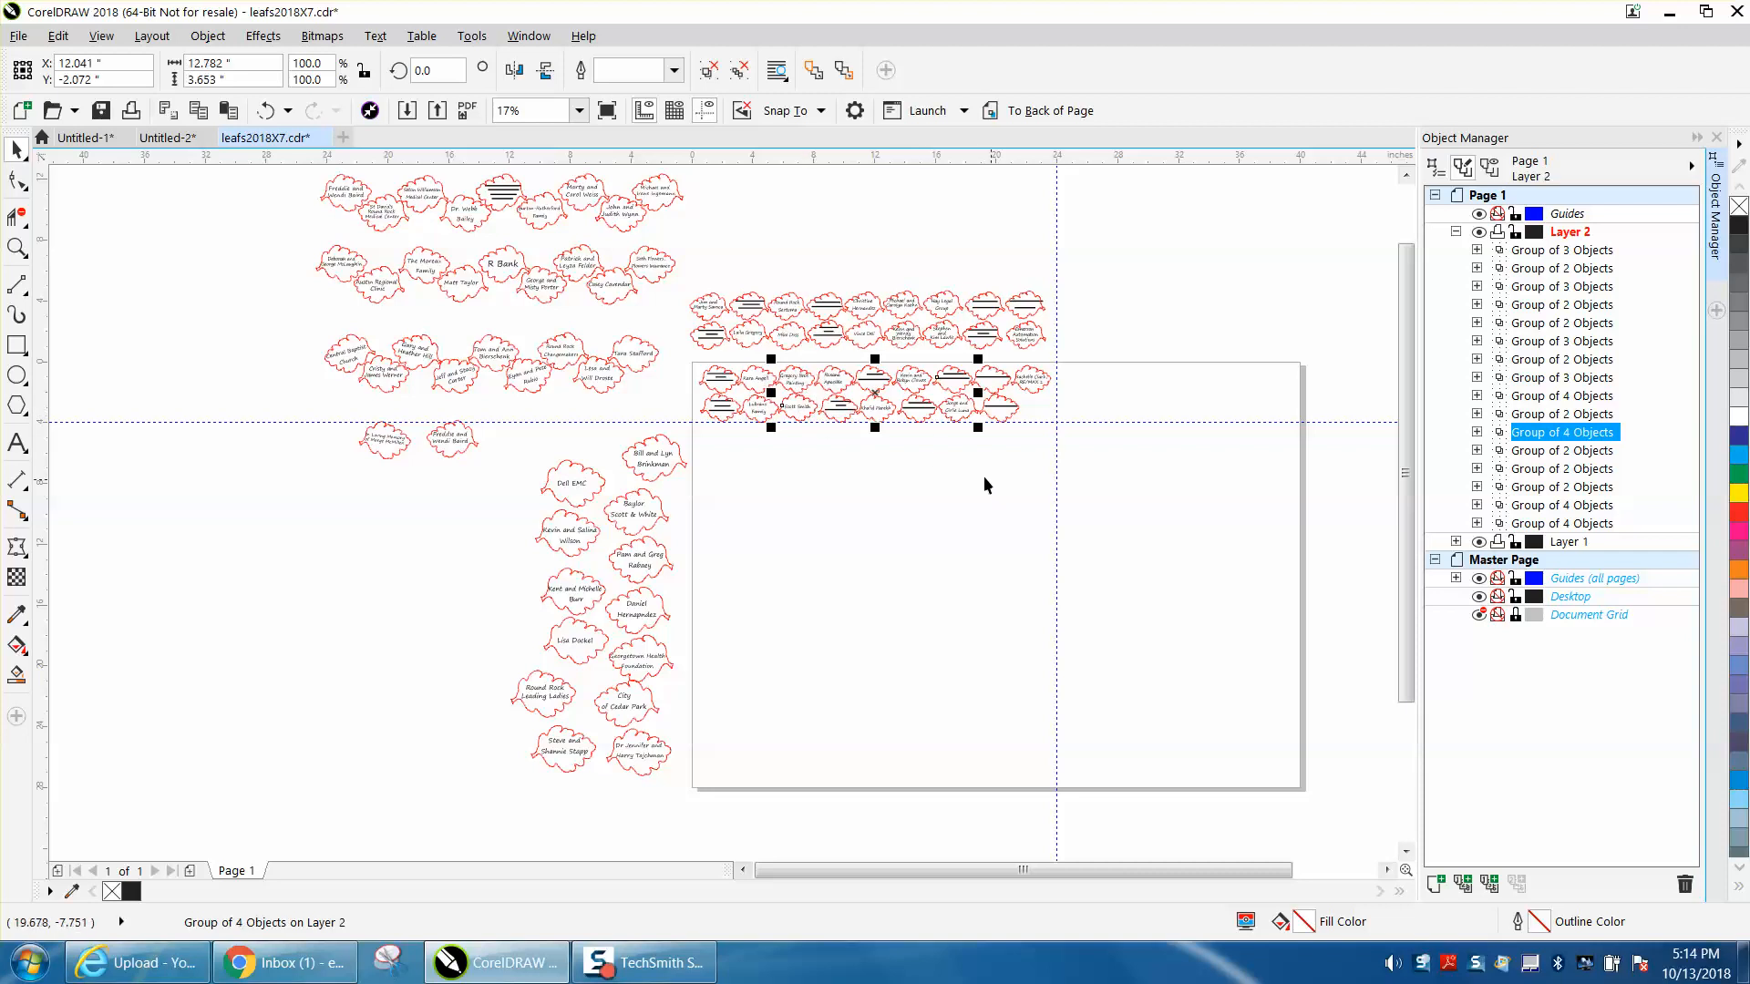
- Check where the last upper-row leaf and the seventh lower-row leaf on the page sit in Layer 2
{"action": "left_click", "coordinate": [906, 488]}
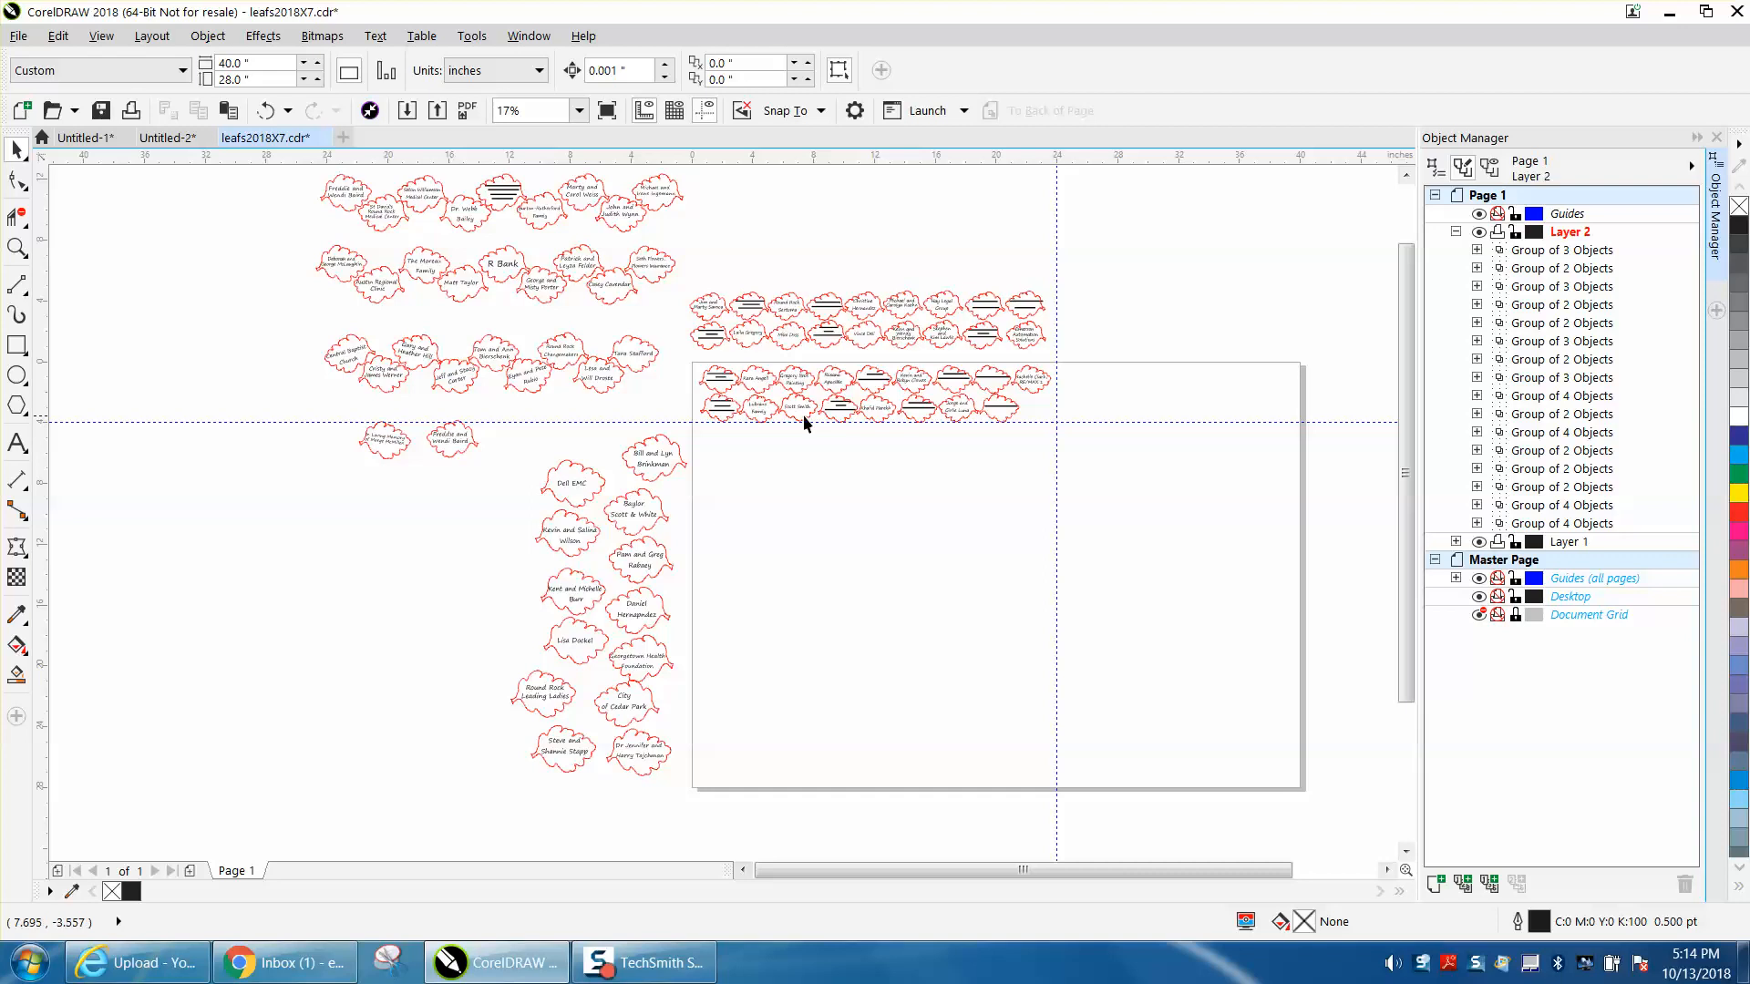
{"action": "left_click", "coordinate": [1030, 398]}
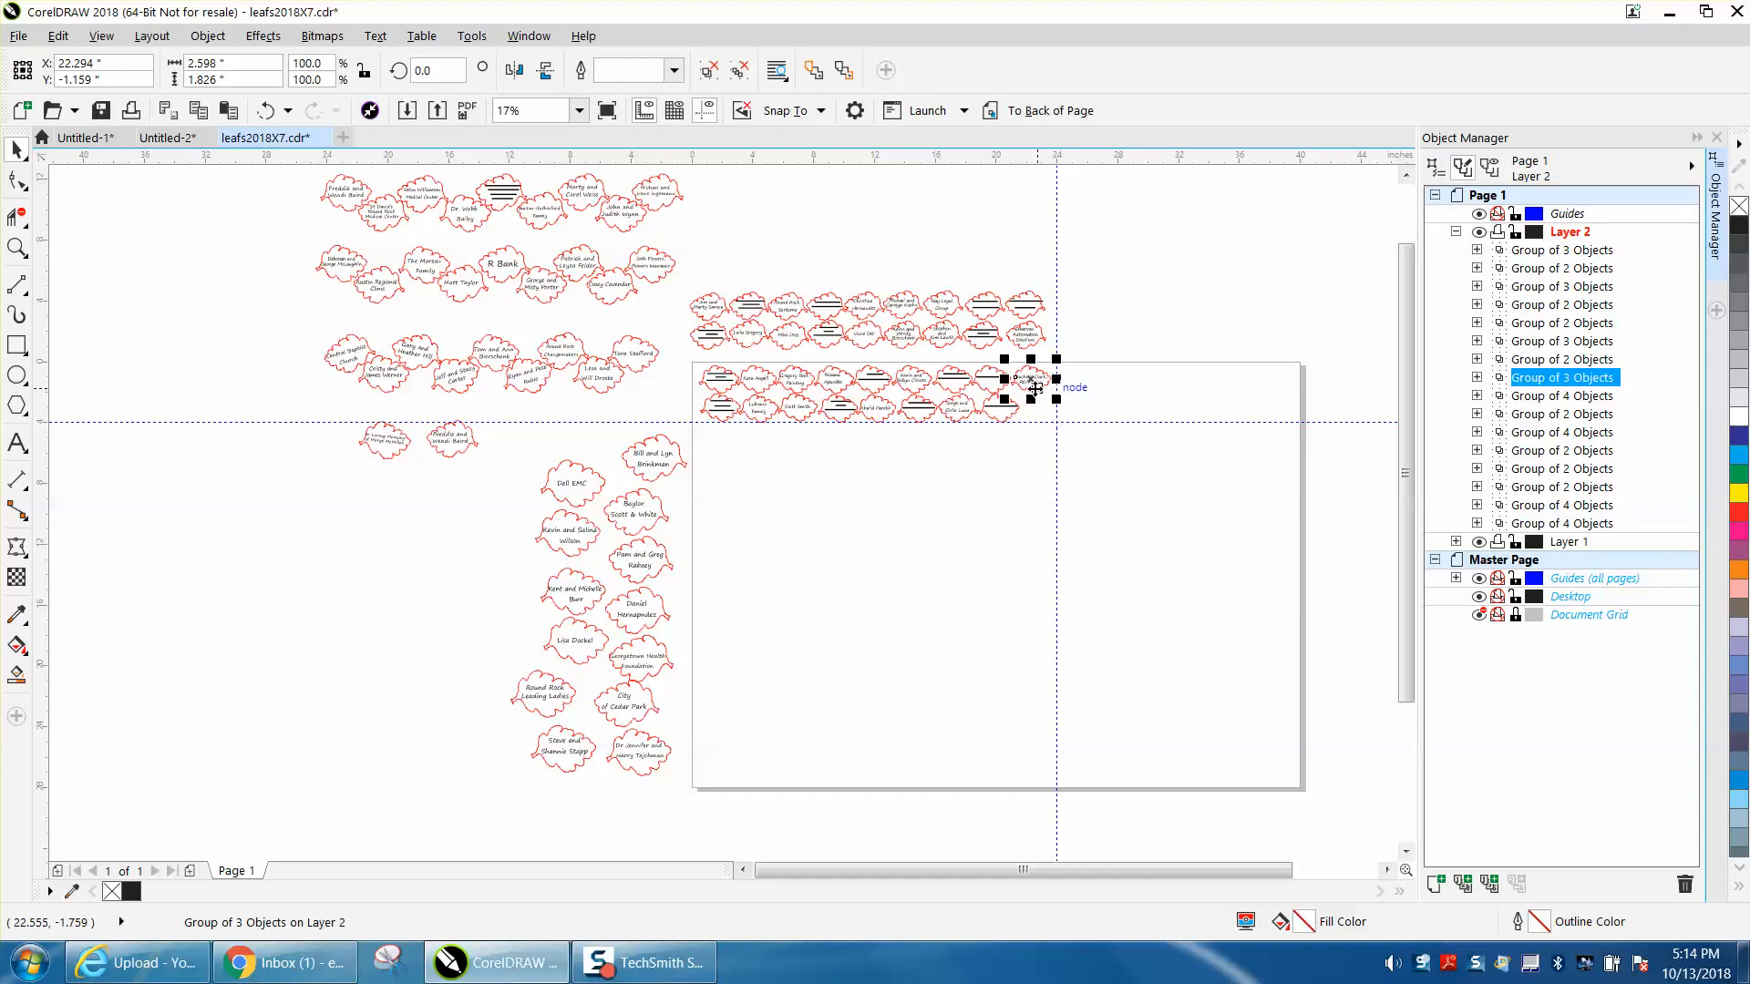
{"action": "left_click", "coordinate": [971, 415]}
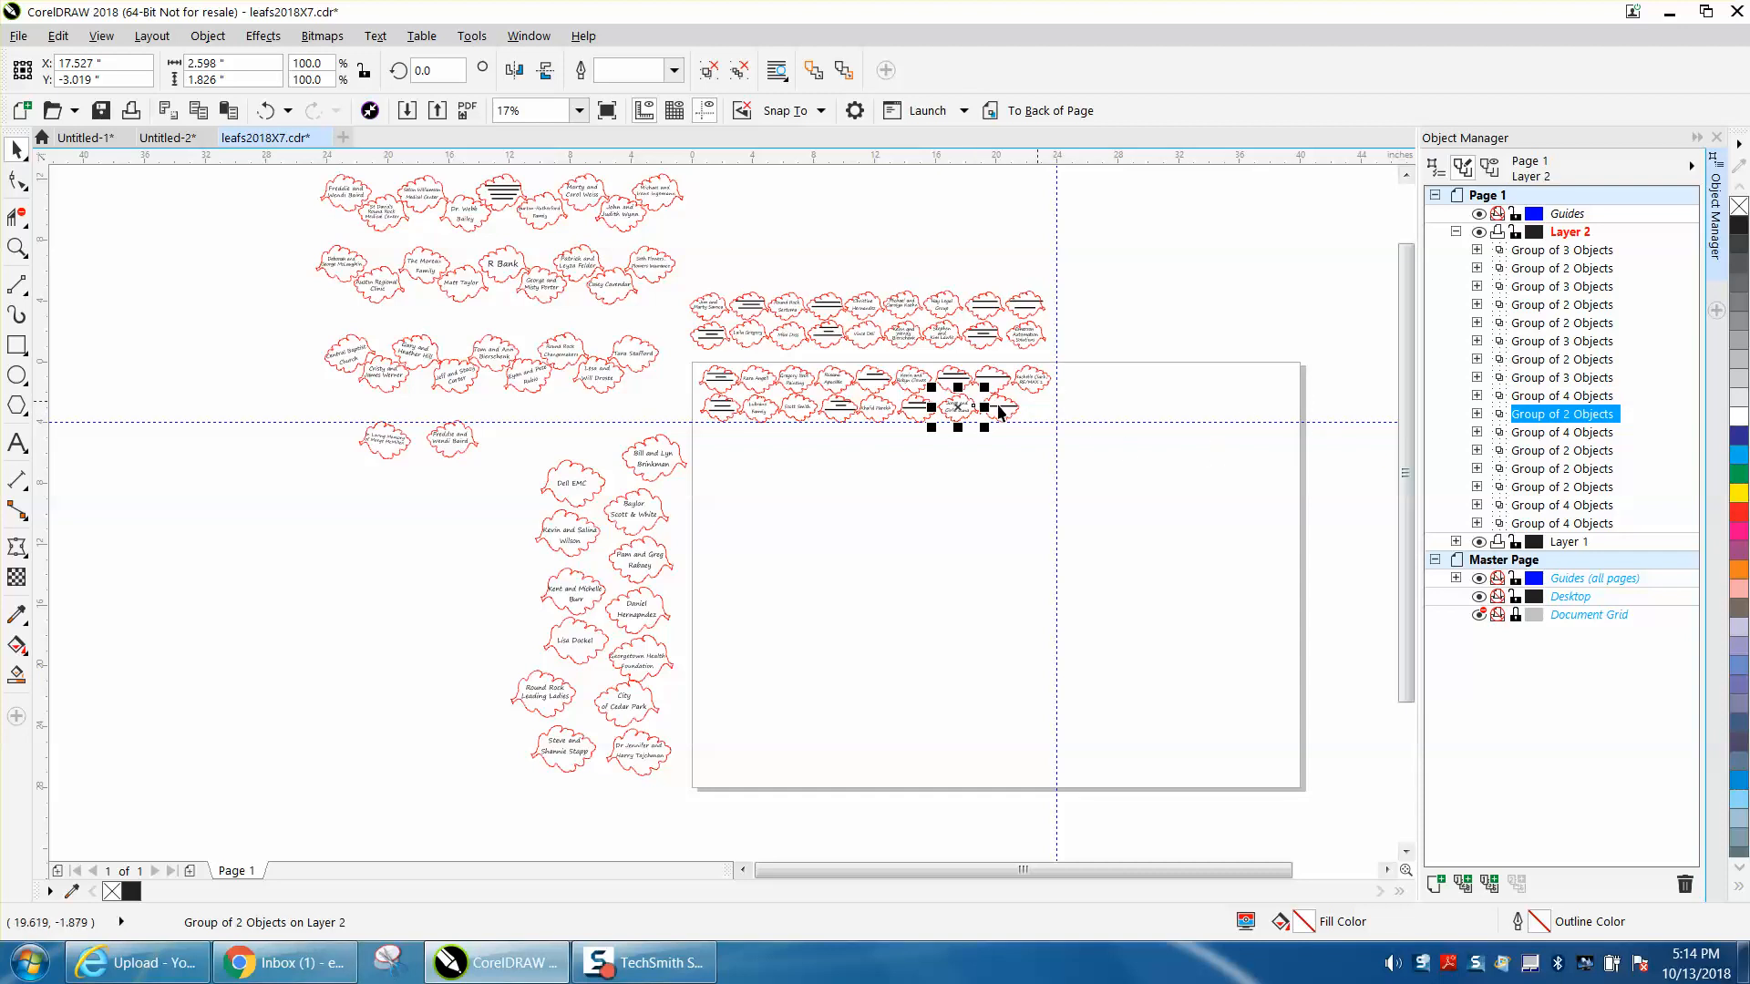
- View the page's leaf rows up close and go through Layer 2's six lowest objects from the bottom up to verify the stacking sequence
{"action": "left_click", "coordinate": [17, 247]}
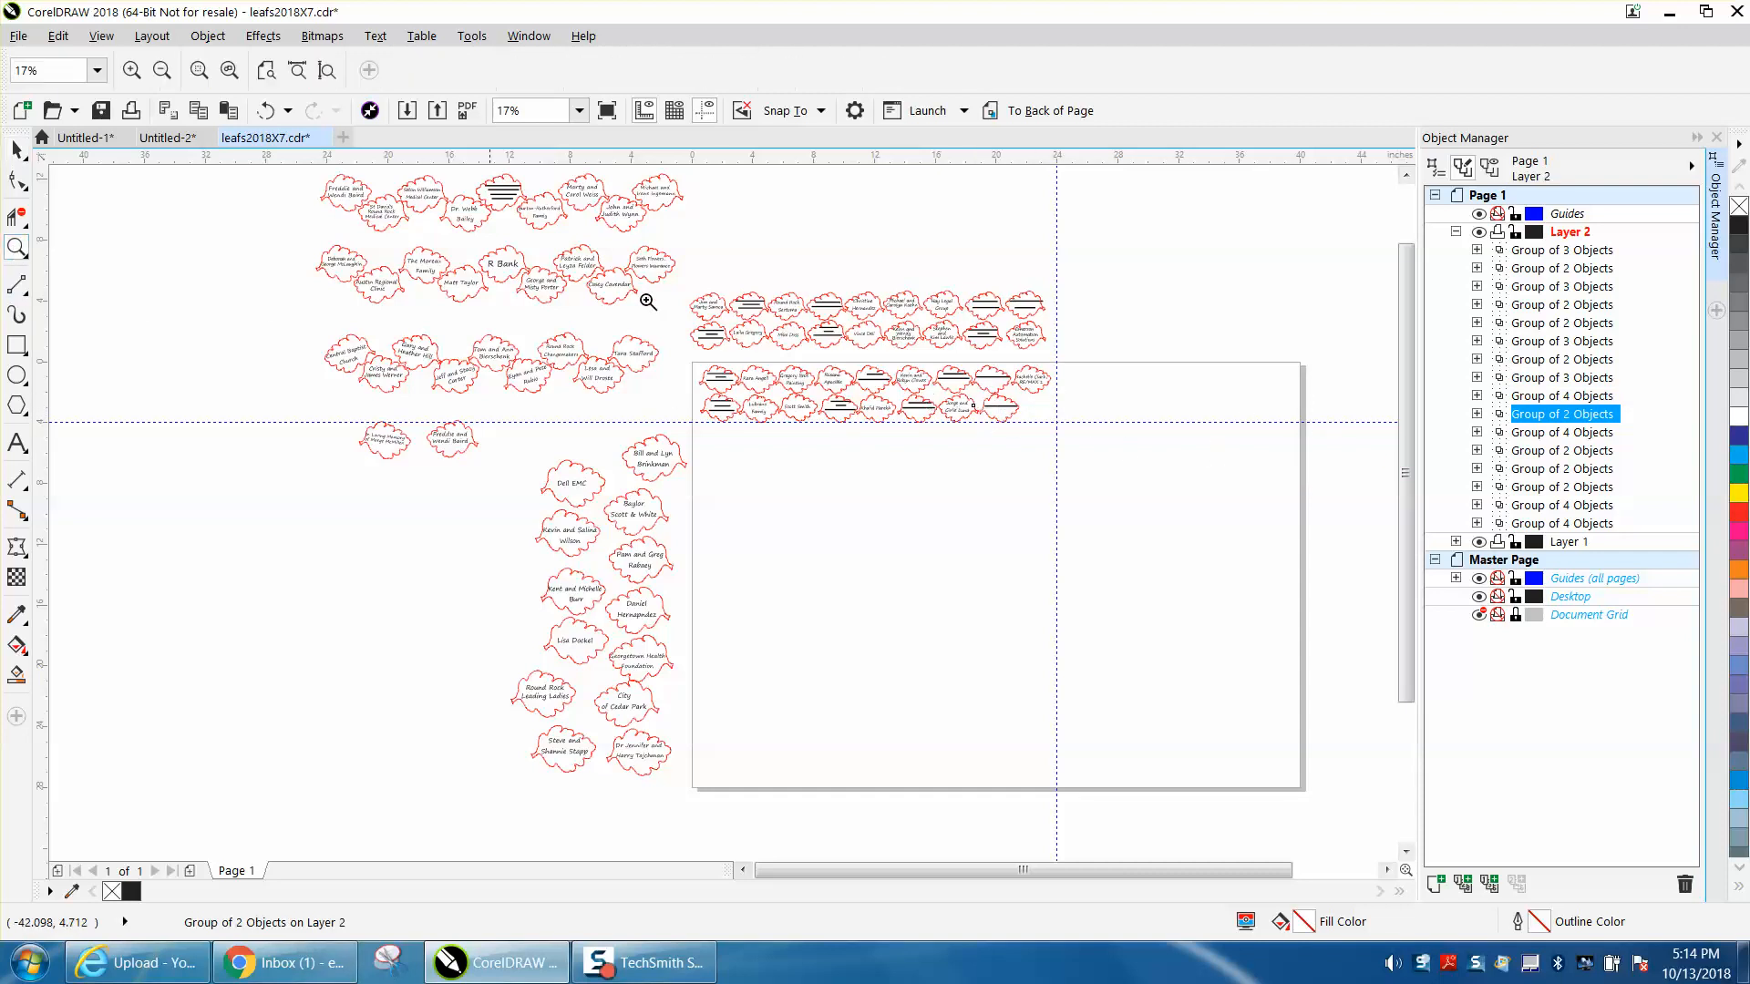
{"action": "left_click_drag", "start_coordinate": [707, 366], "coordinate": [1114, 483]}
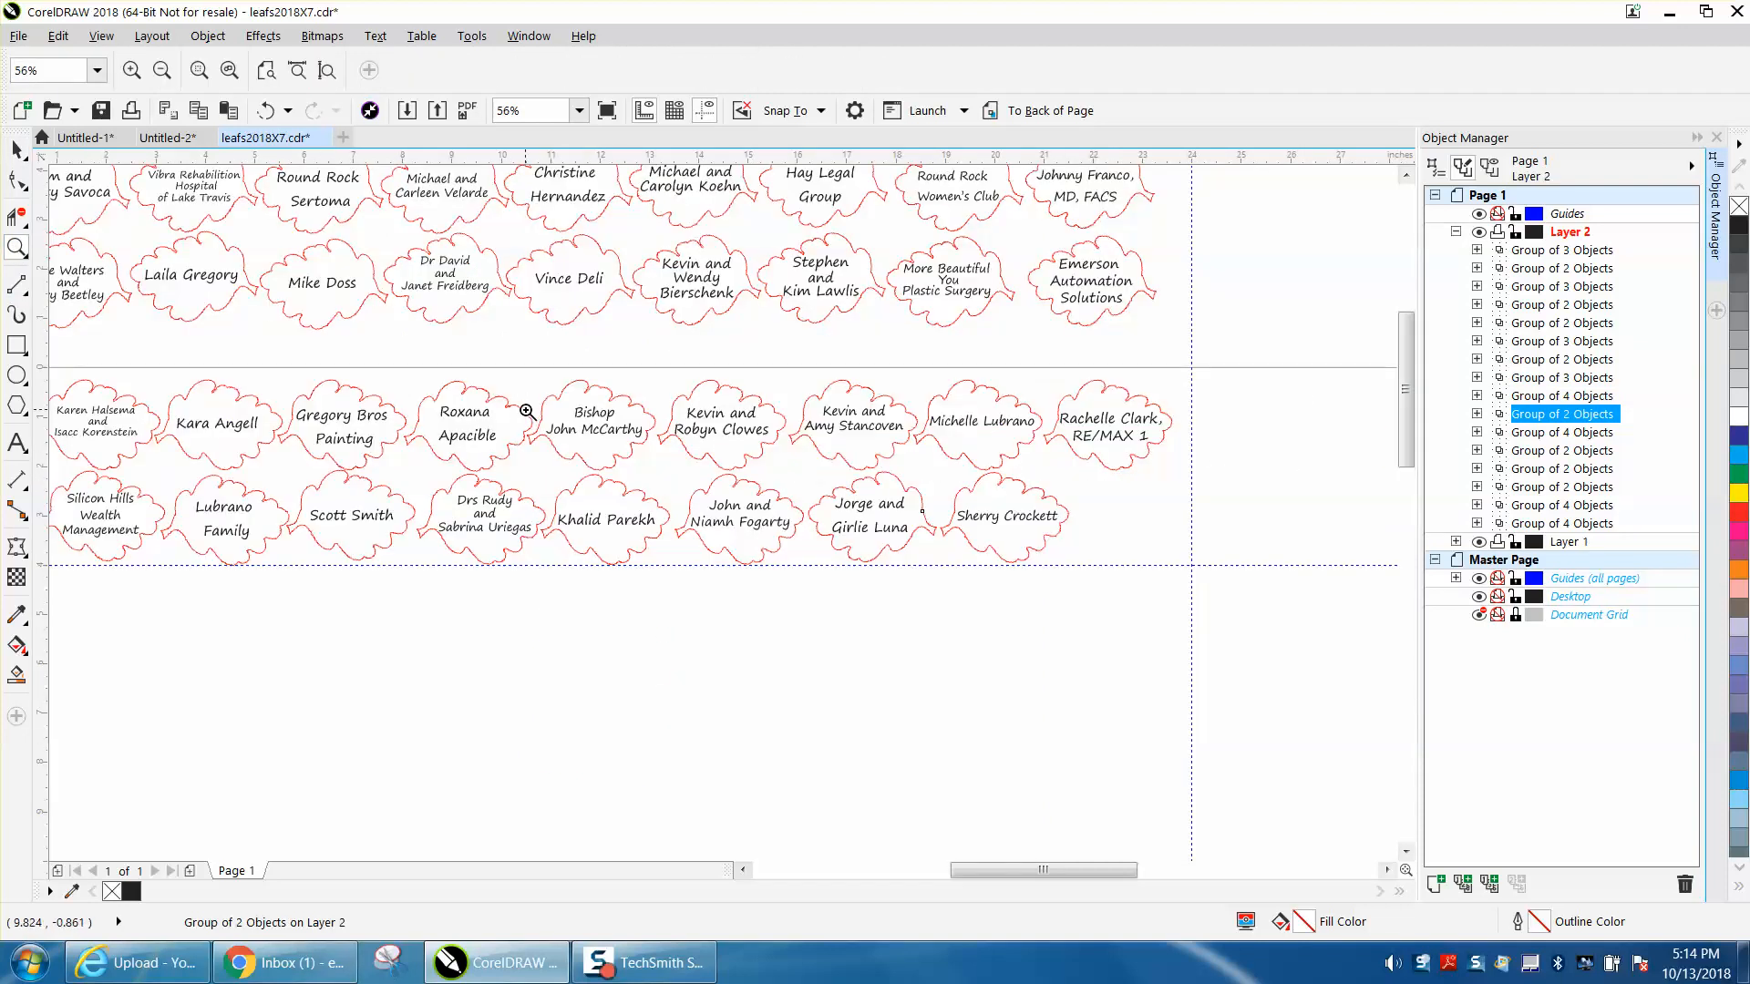
{"action": "right_click", "coordinate": [488, 401]}
{"action": "left_click_drag", "start_coordinate": [220, 399], "coordinate": [890, 502]}
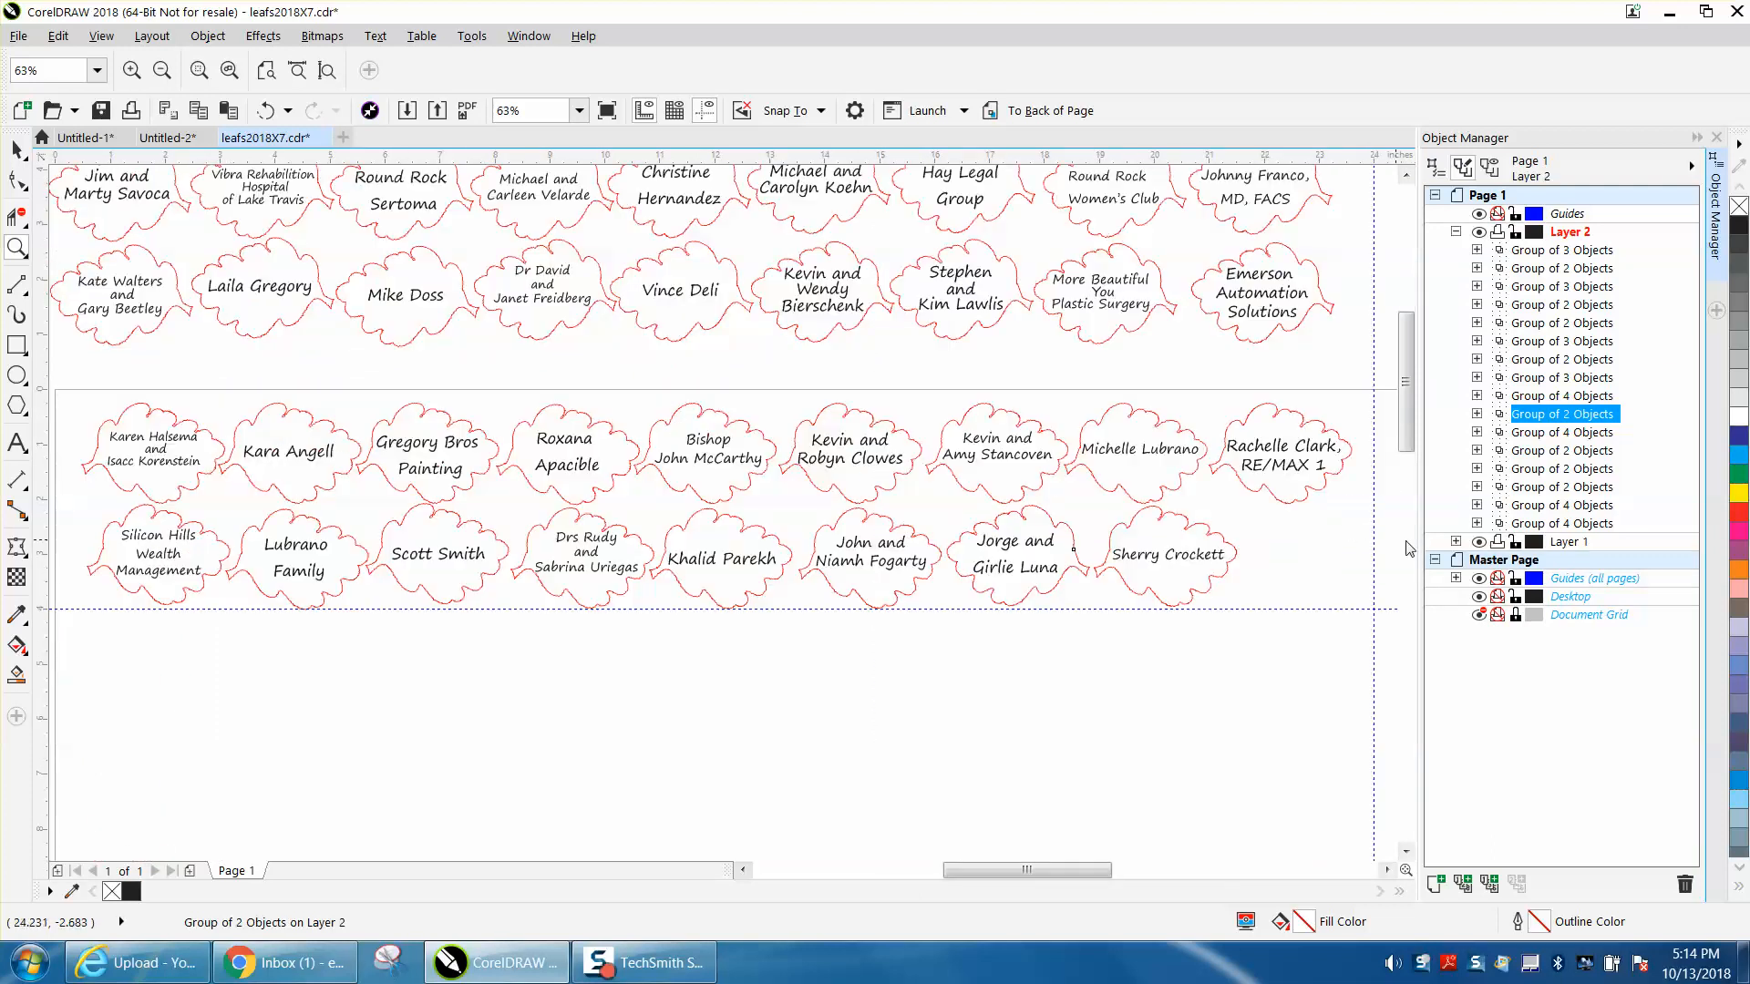
{"action": "left_click", "coordinate": [18, 151]}
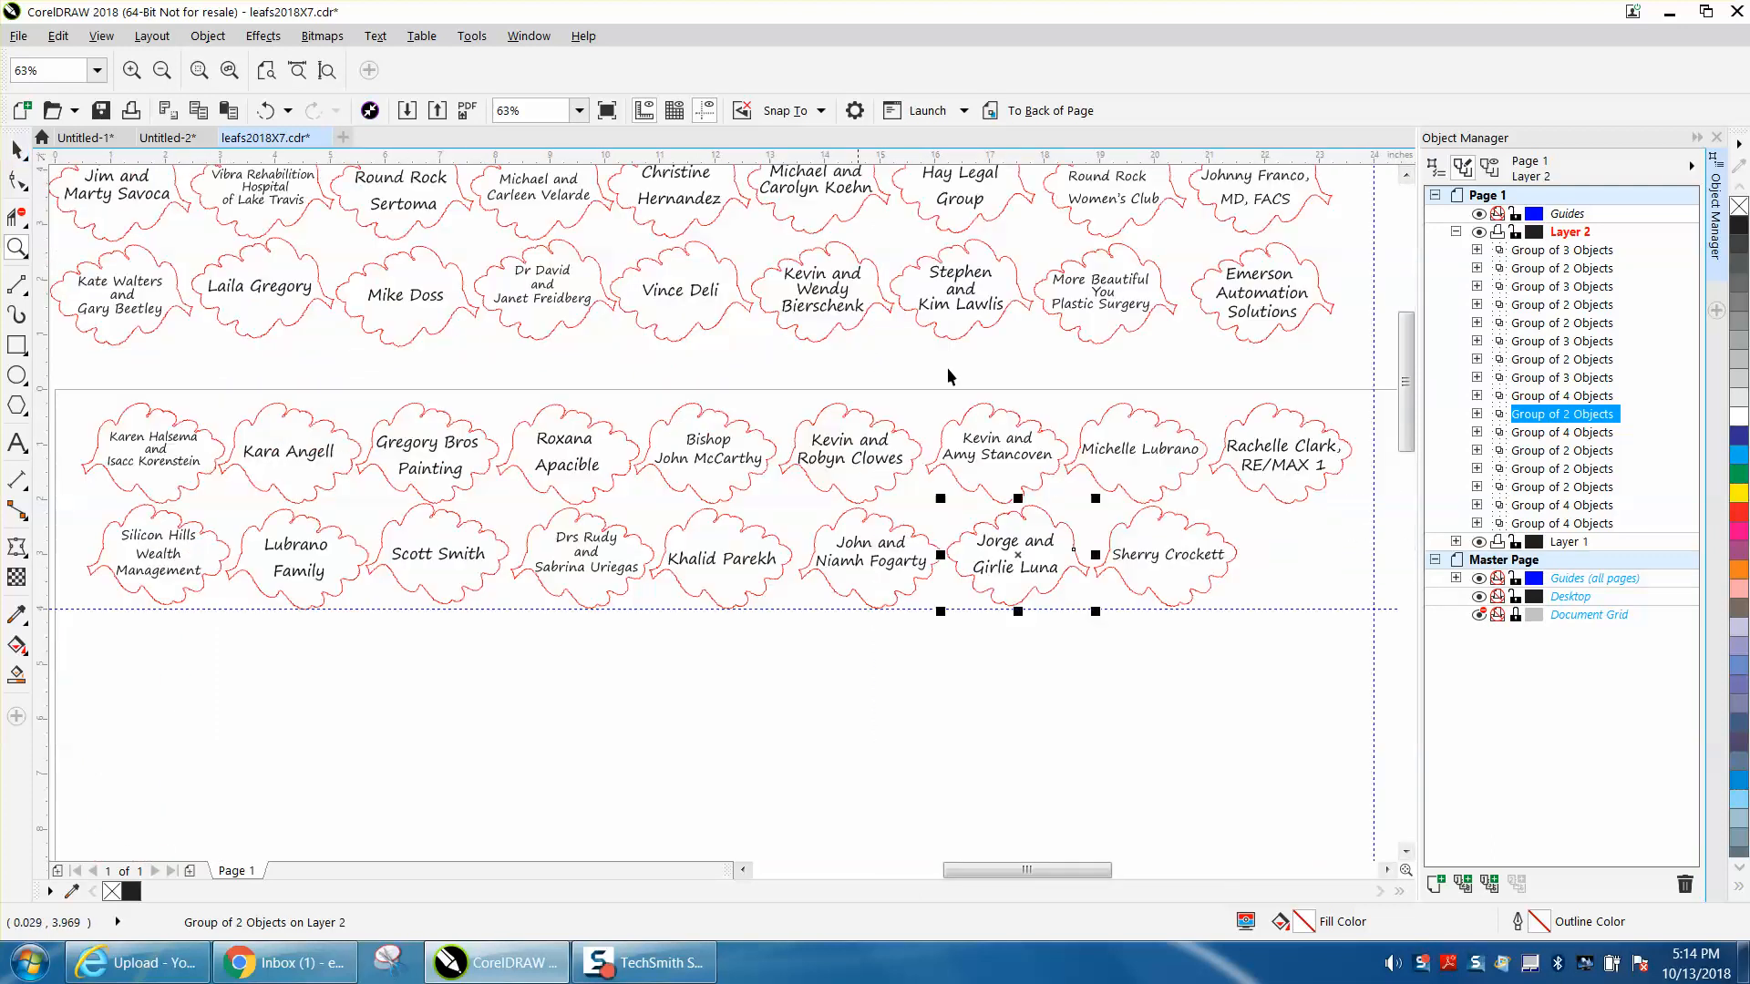
{"action": "left_click", "coordinate": [1536, 524]}
{"action": "left_click", "coordinate": [1542, 507]}
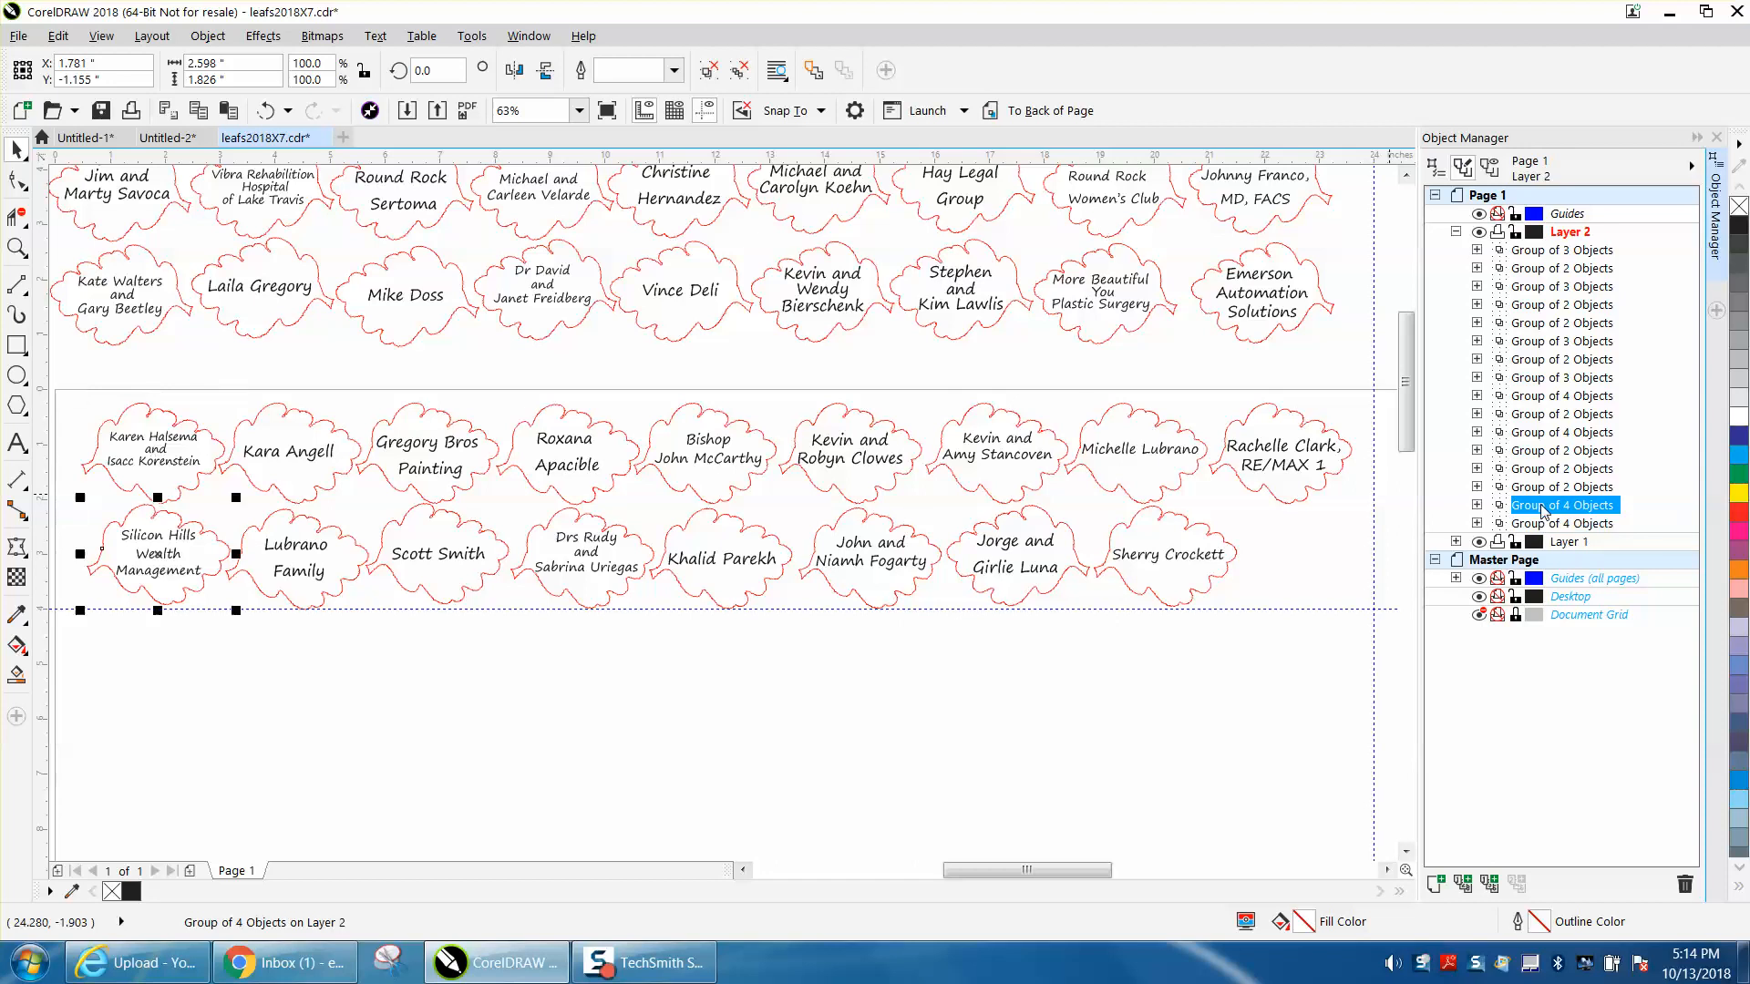
{"action": "left_click", "coordinate": [1546, 488]}
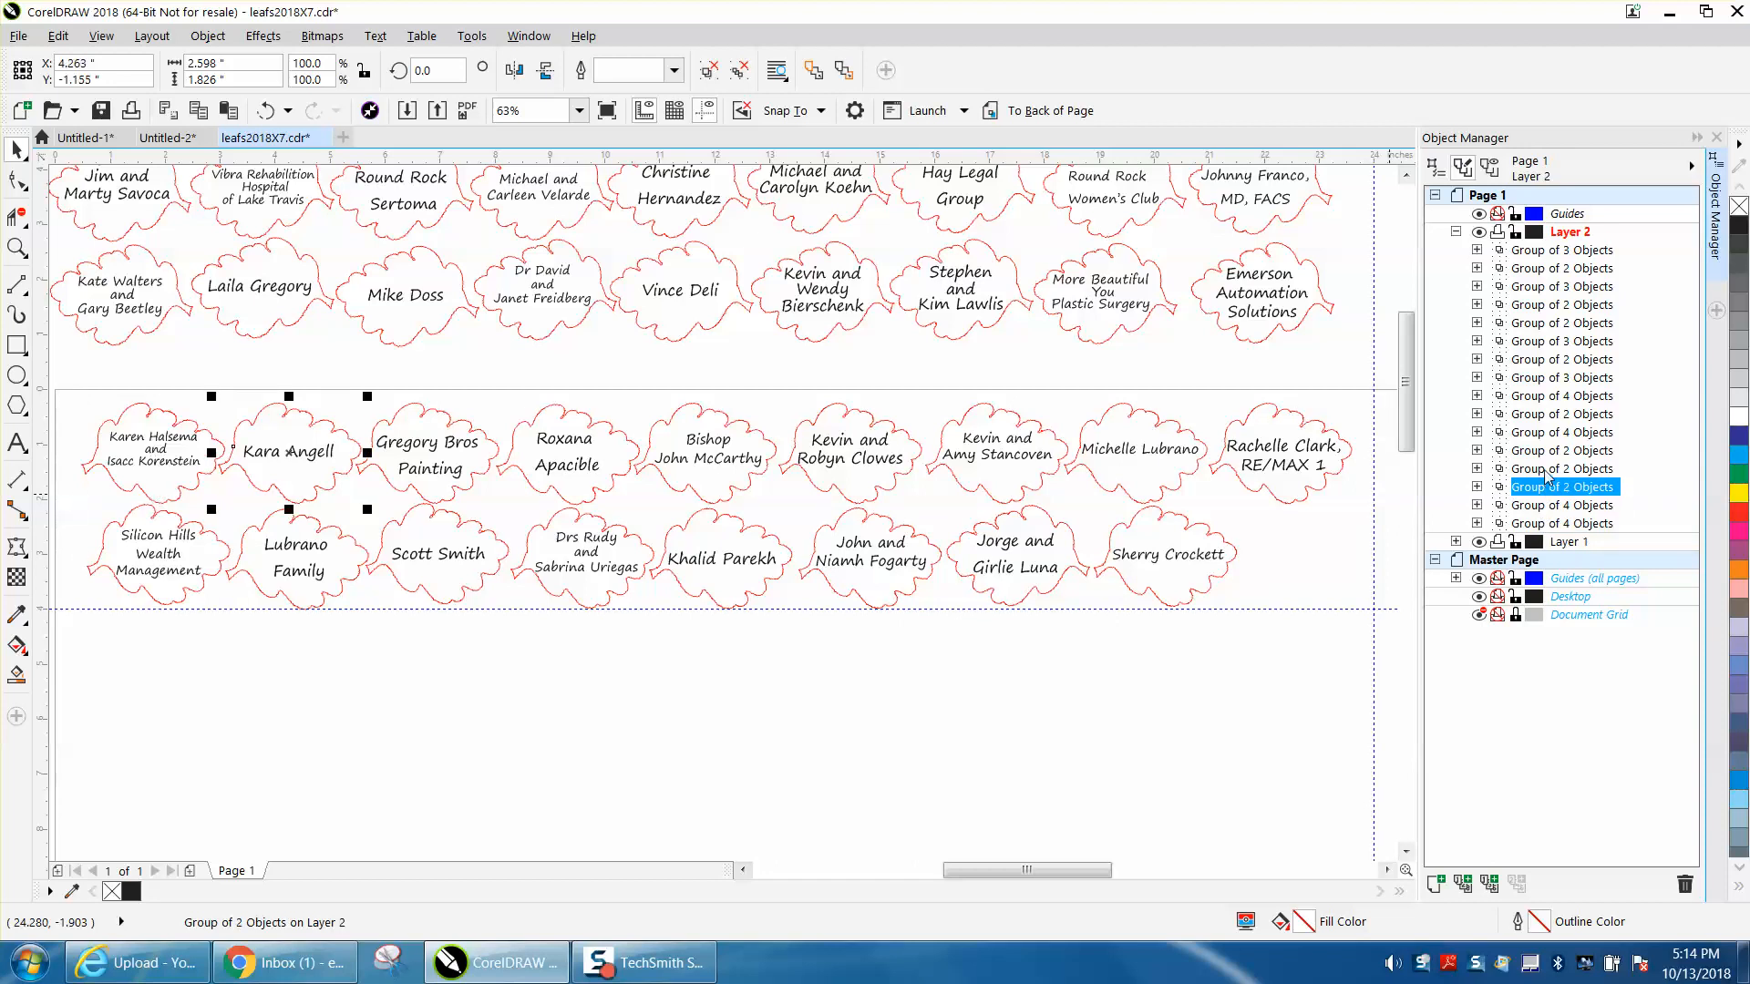
{"action": "left_click", "coordinate": [1547, 470]}
{"action": "left_click", "coordinate": [1546, 452]}
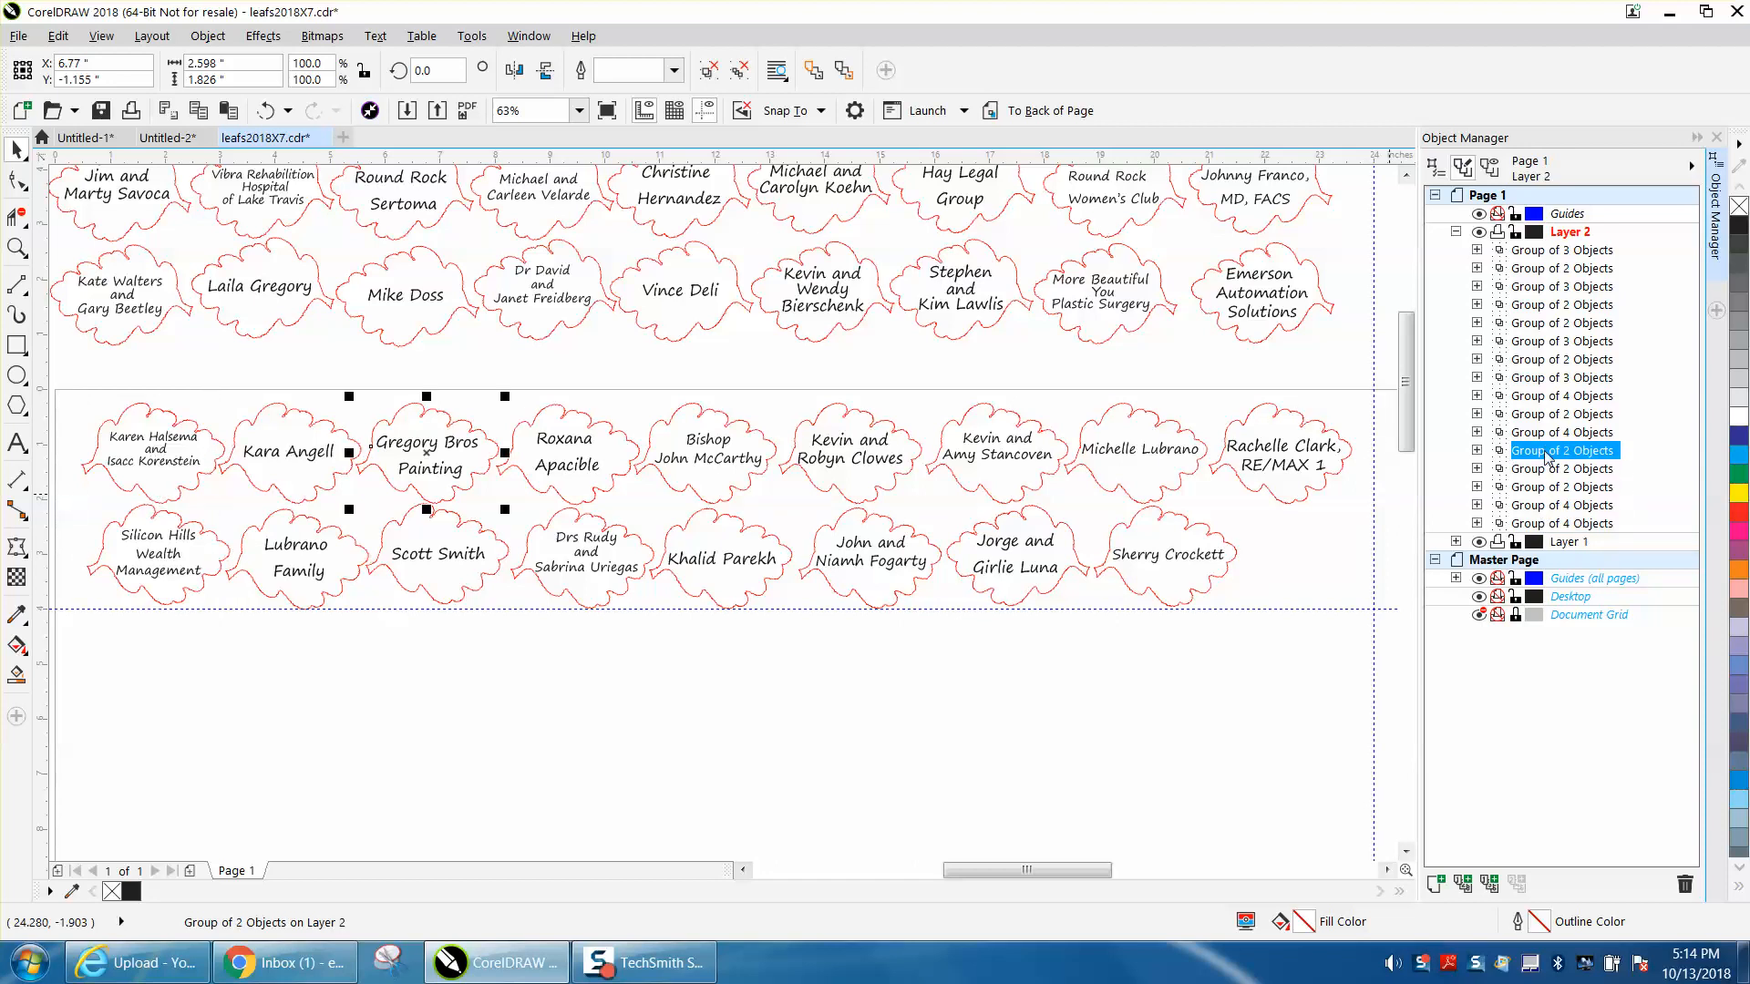
{"action": "left_click", "coordinate": [1548, 435]}
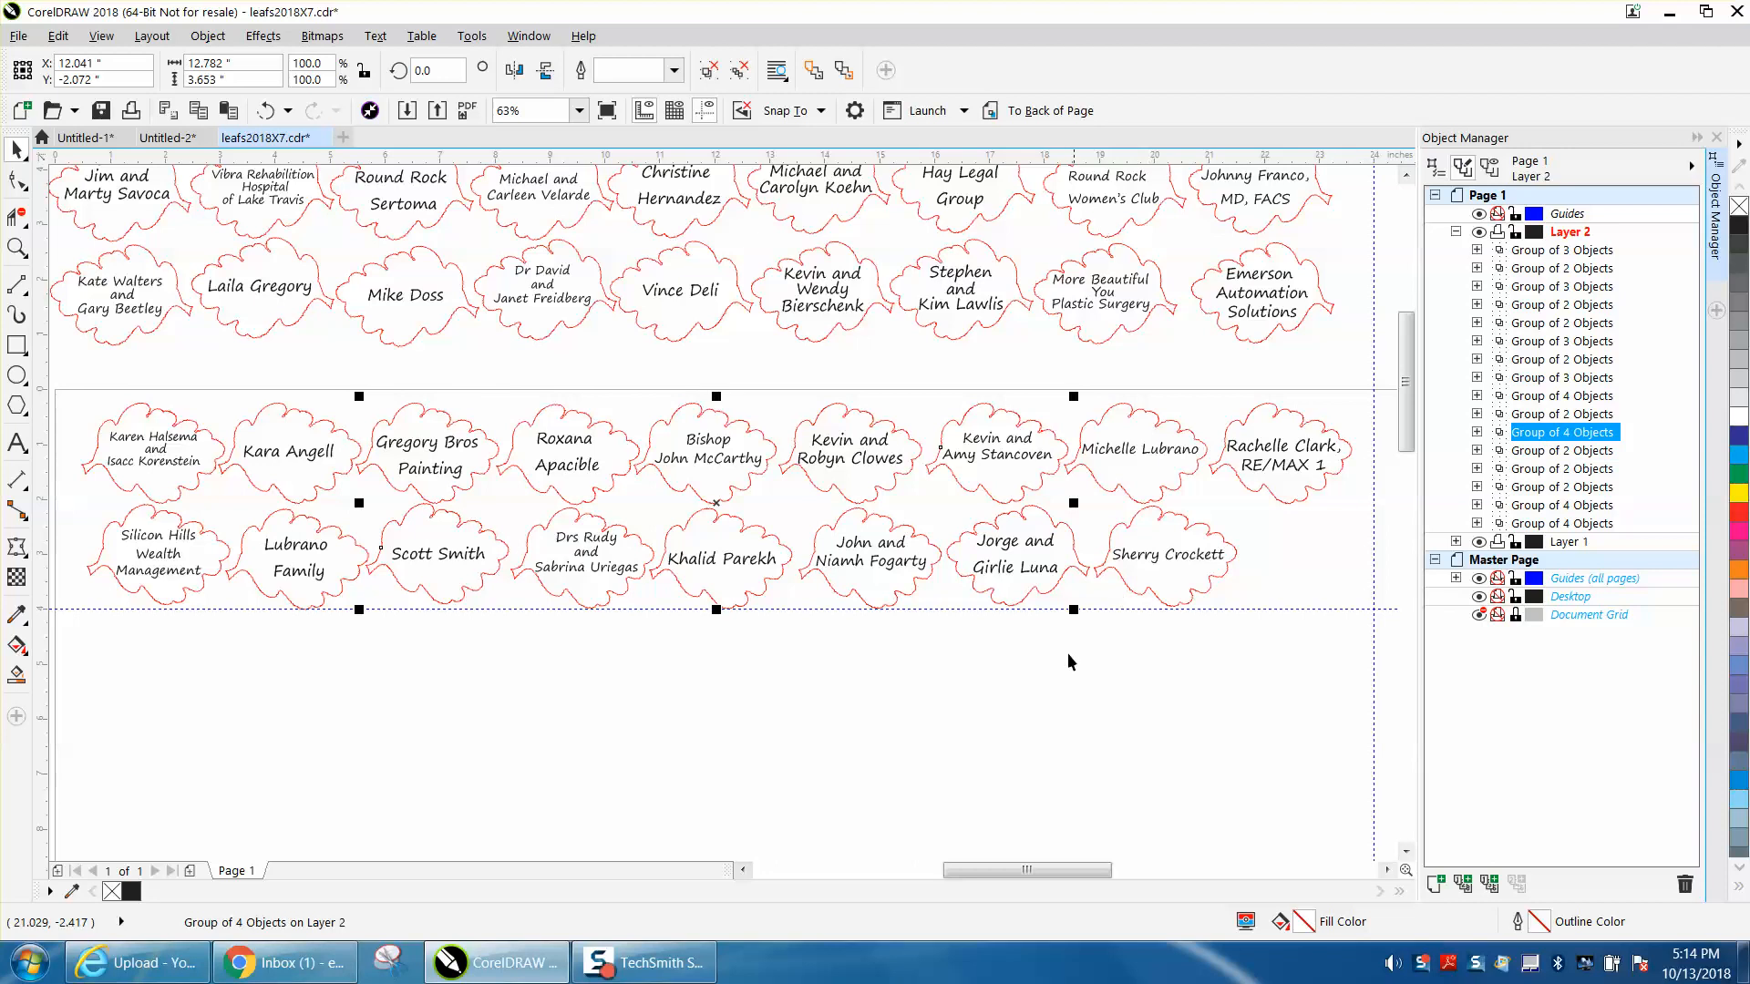
- Collapse Layer 2, expand Layer 1, and select the two rows of leaves just above the page
{"action": "left_click", "coordinate": [1003, 678]}
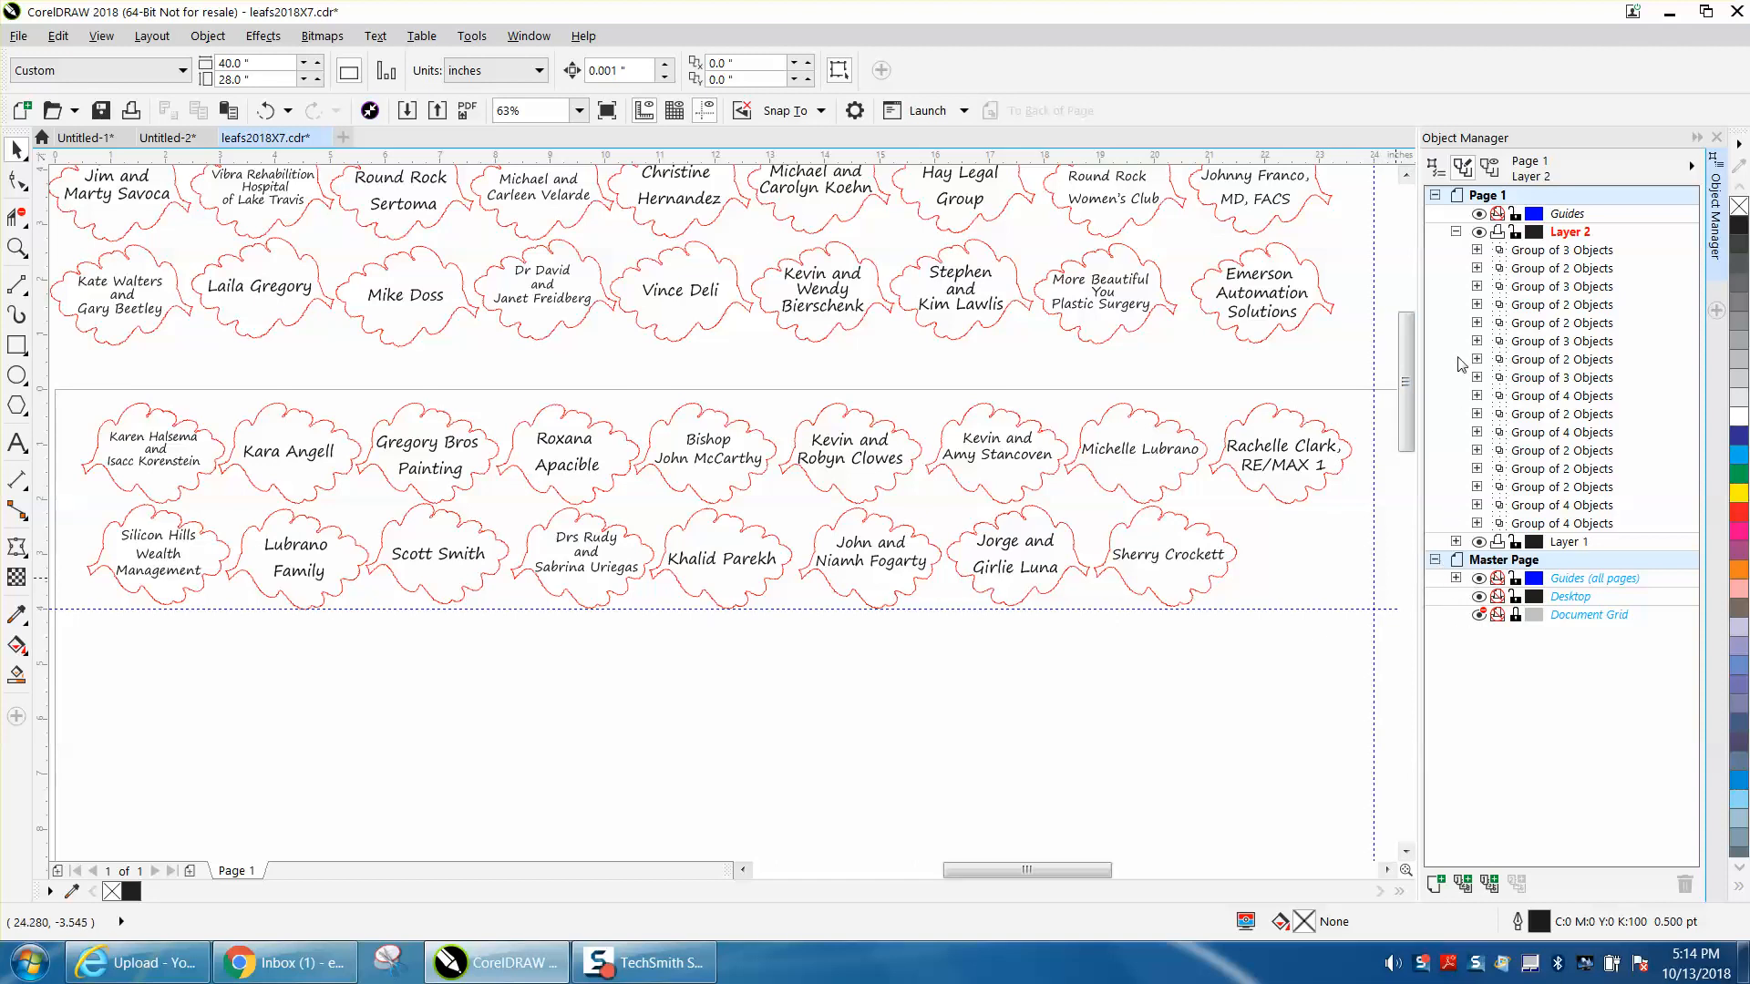
{"action": "left_click", "coordinate": [1455, 233]}
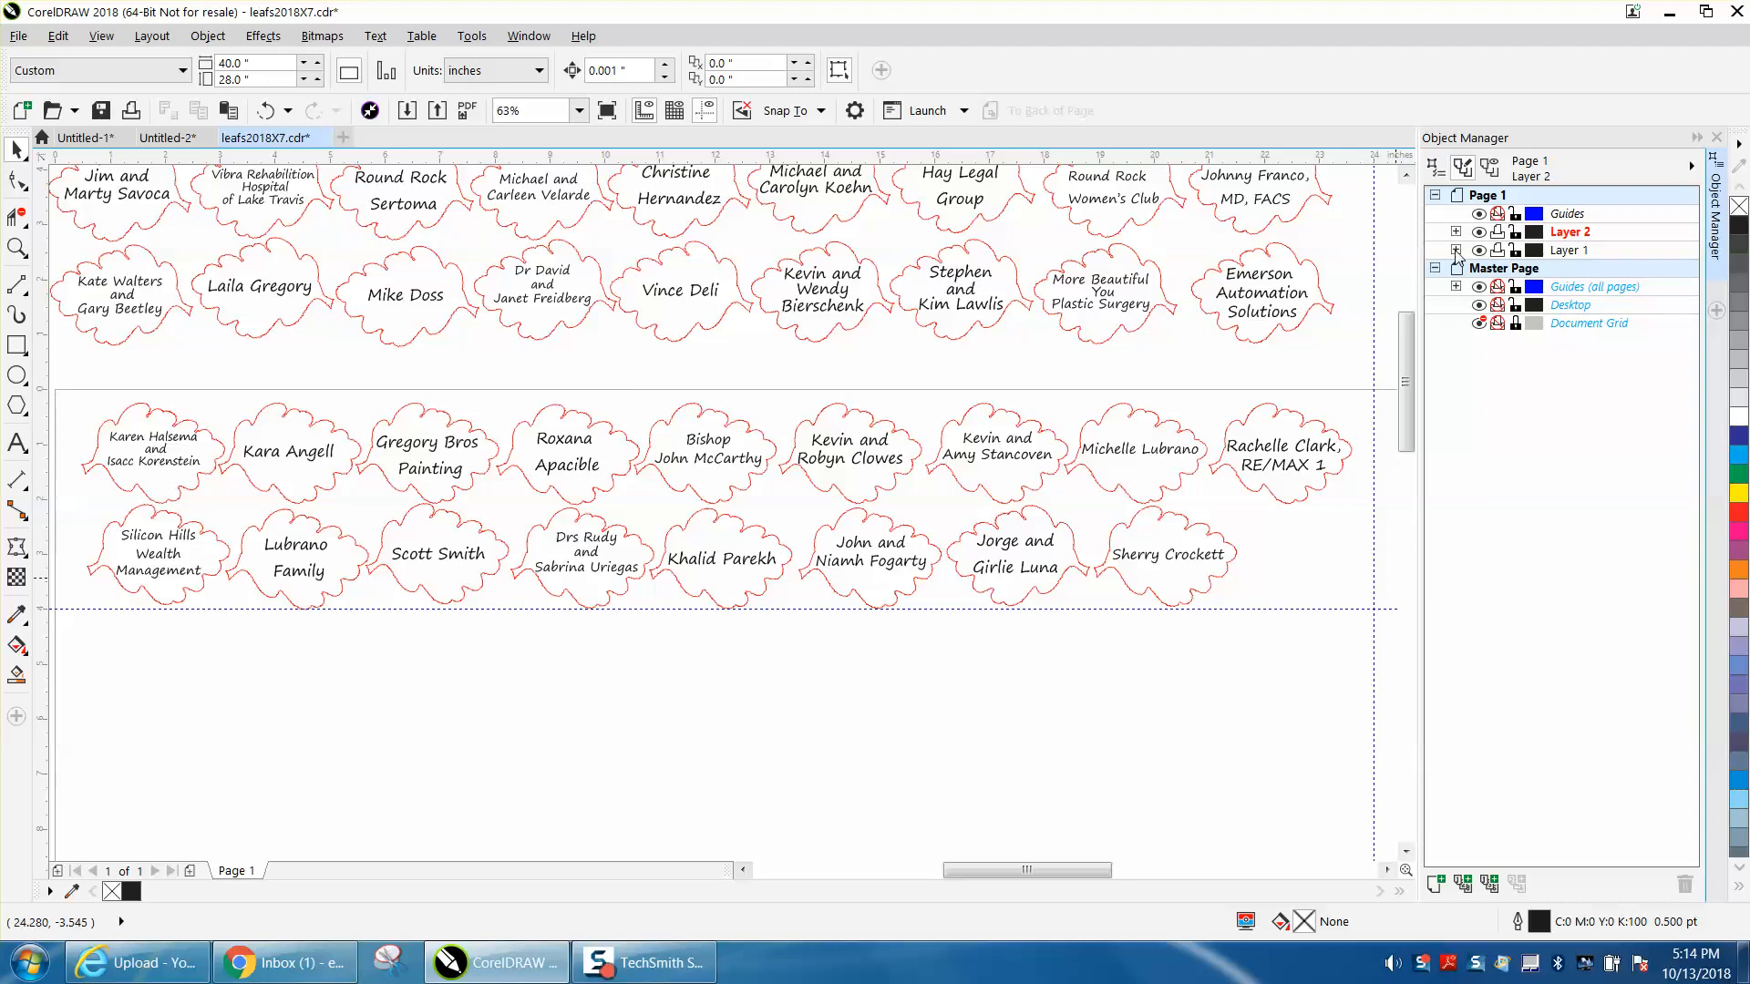
{"action": "left_click", "coordinate": [1455, 251]}
{"action": "scroll", "coordinate": [1285, 483], "scroll_direction": "down", "scroll_amount": 3}
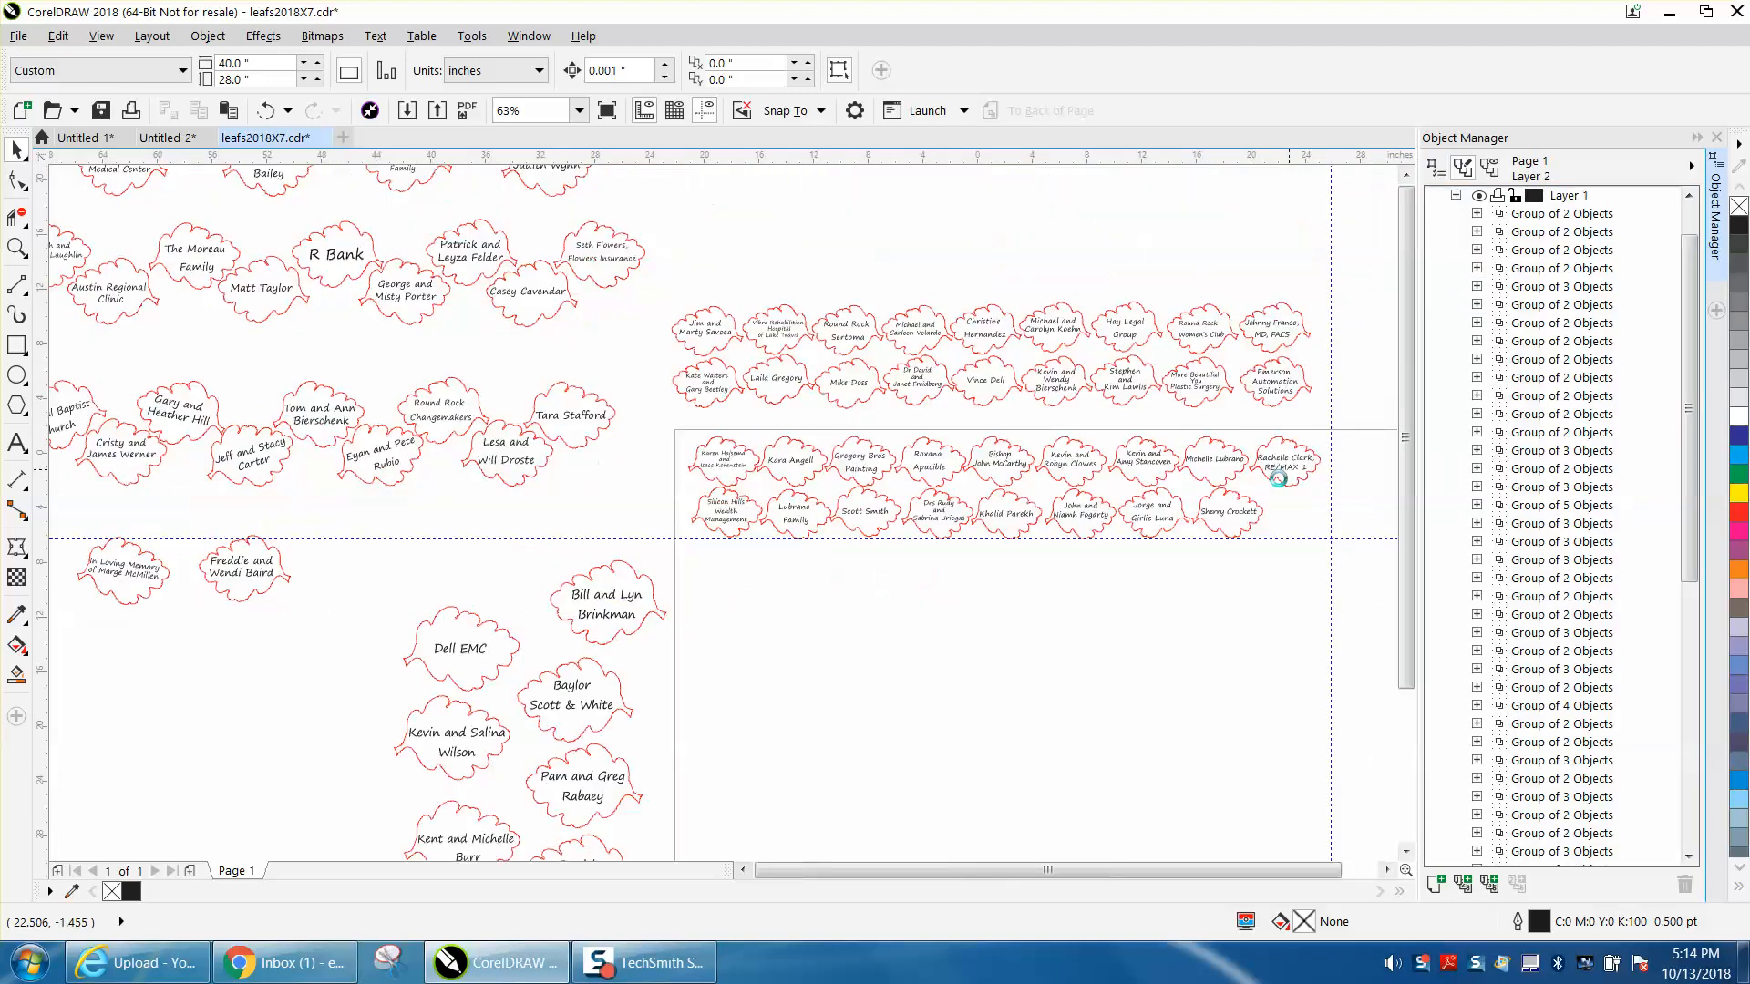
{"action": "left_click_drag", "start_coordinate": [963, 377], "coordinate": [1330, 439]}
{"action": "left_click_drag", "start_coordinate": [1331, 441], "coordinate": [1330, 441]}
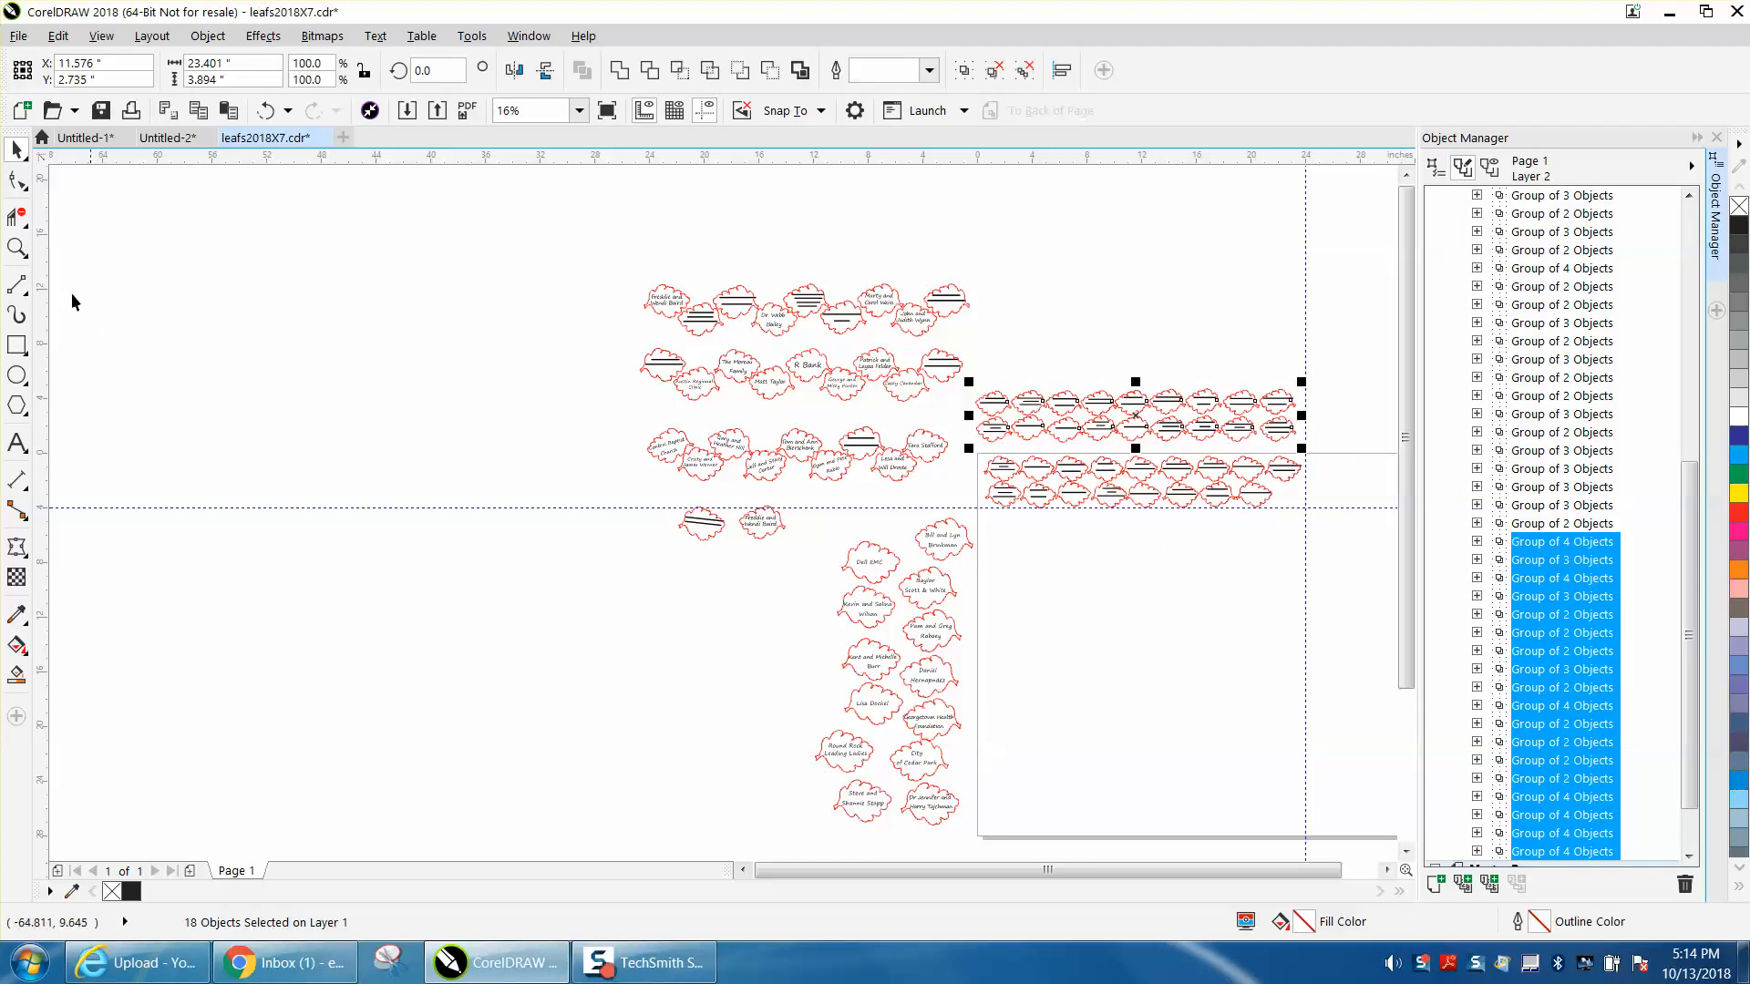
- Inspect the two leaf rows above the page and the two rows on it up close, and return to the overall view
{"action": "left_click", "coordinate": [16, 247]}
{"action": "left_click_drag", "start_coordinate": [980, 372], "coordinate": [1340, 530]}
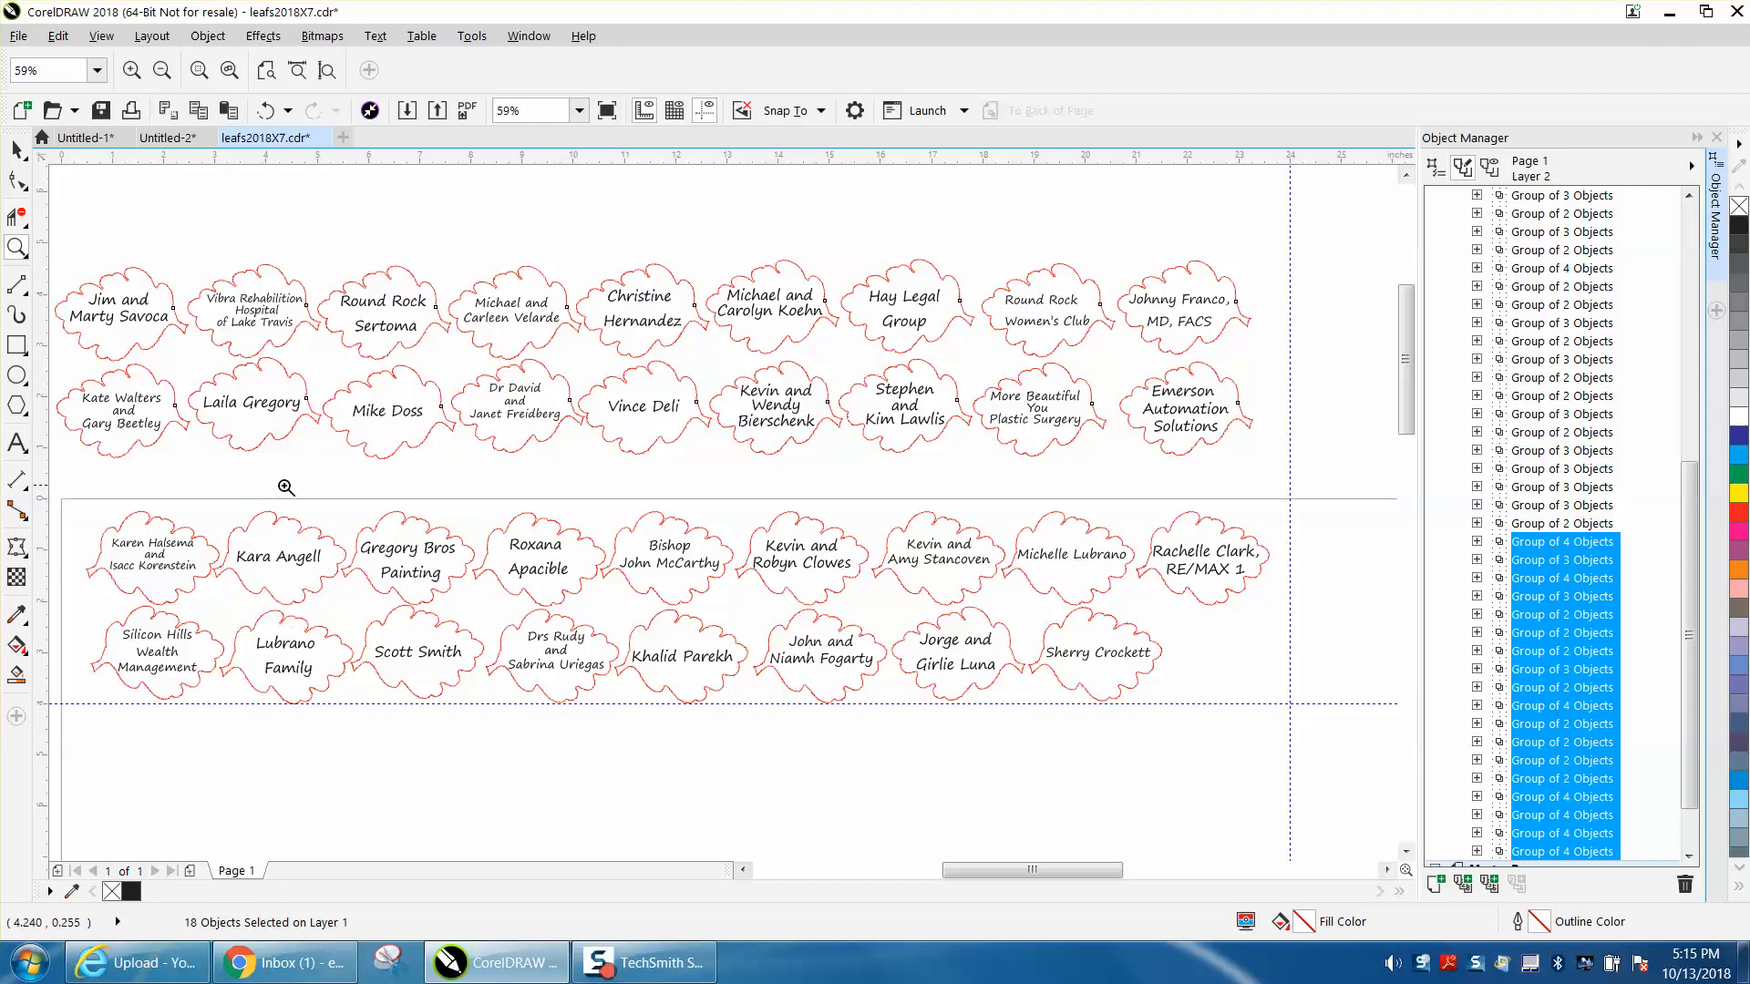
{"action": "right_click", "coordinate": [1312, 451]}
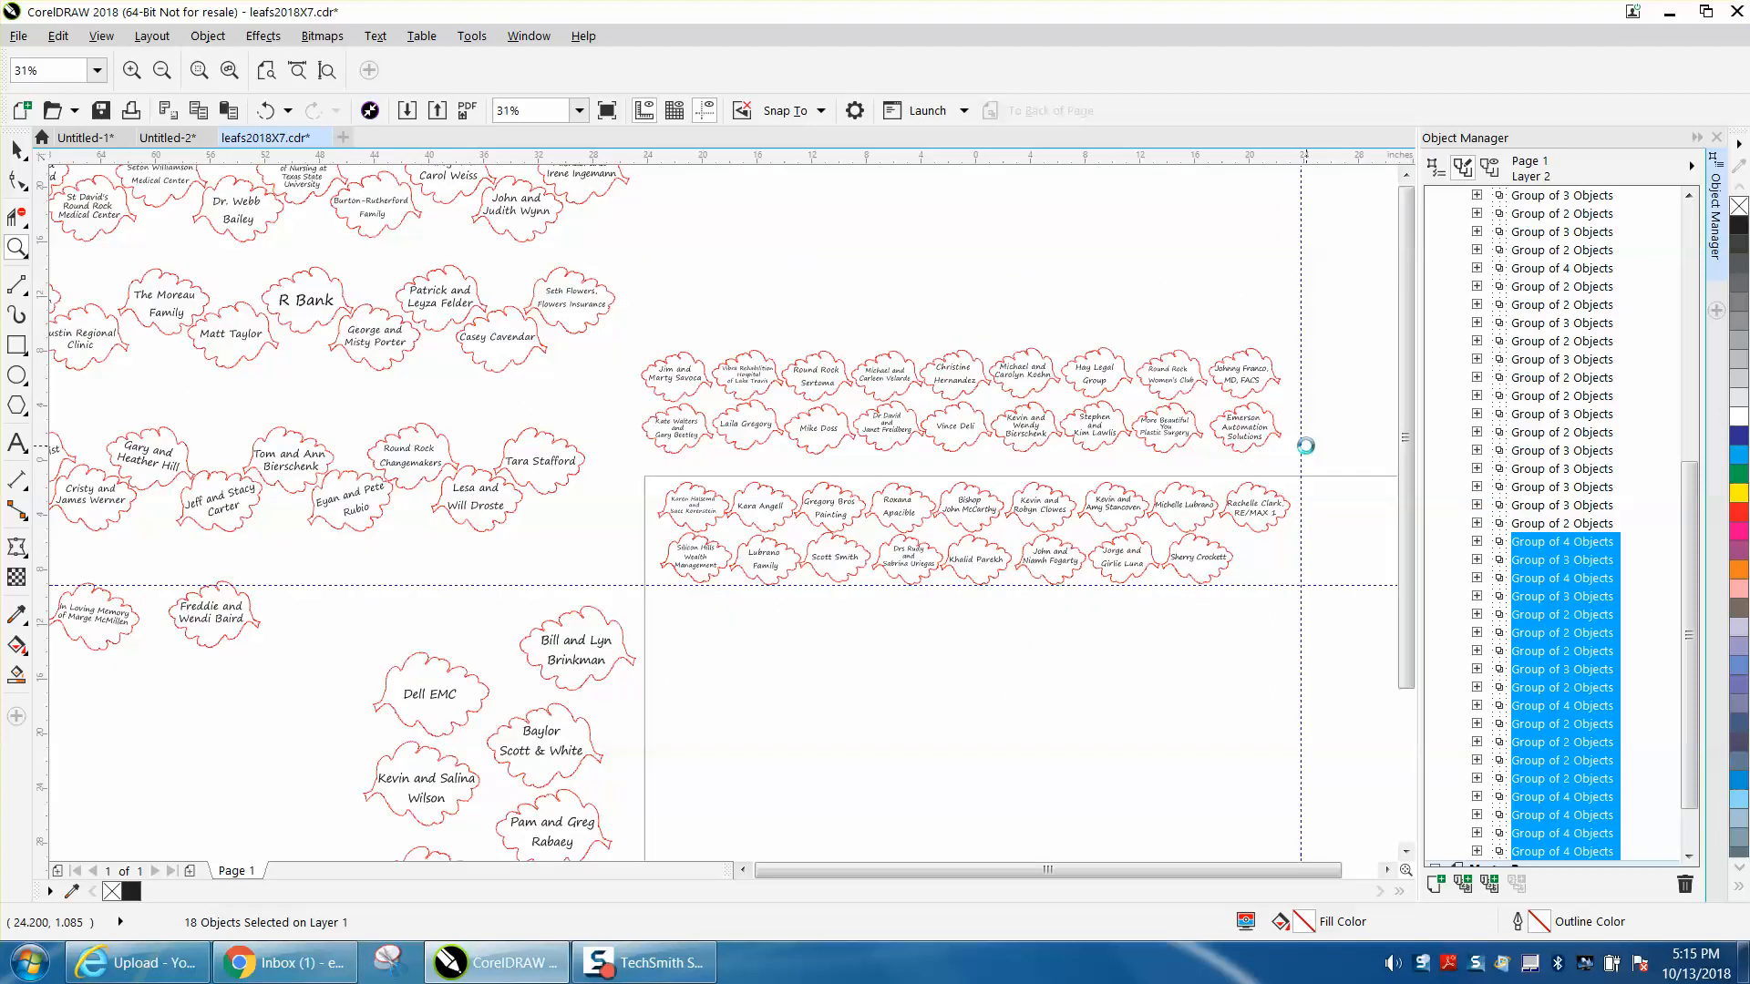
{"action": "right_click", "coordinate": [1299, 450]}
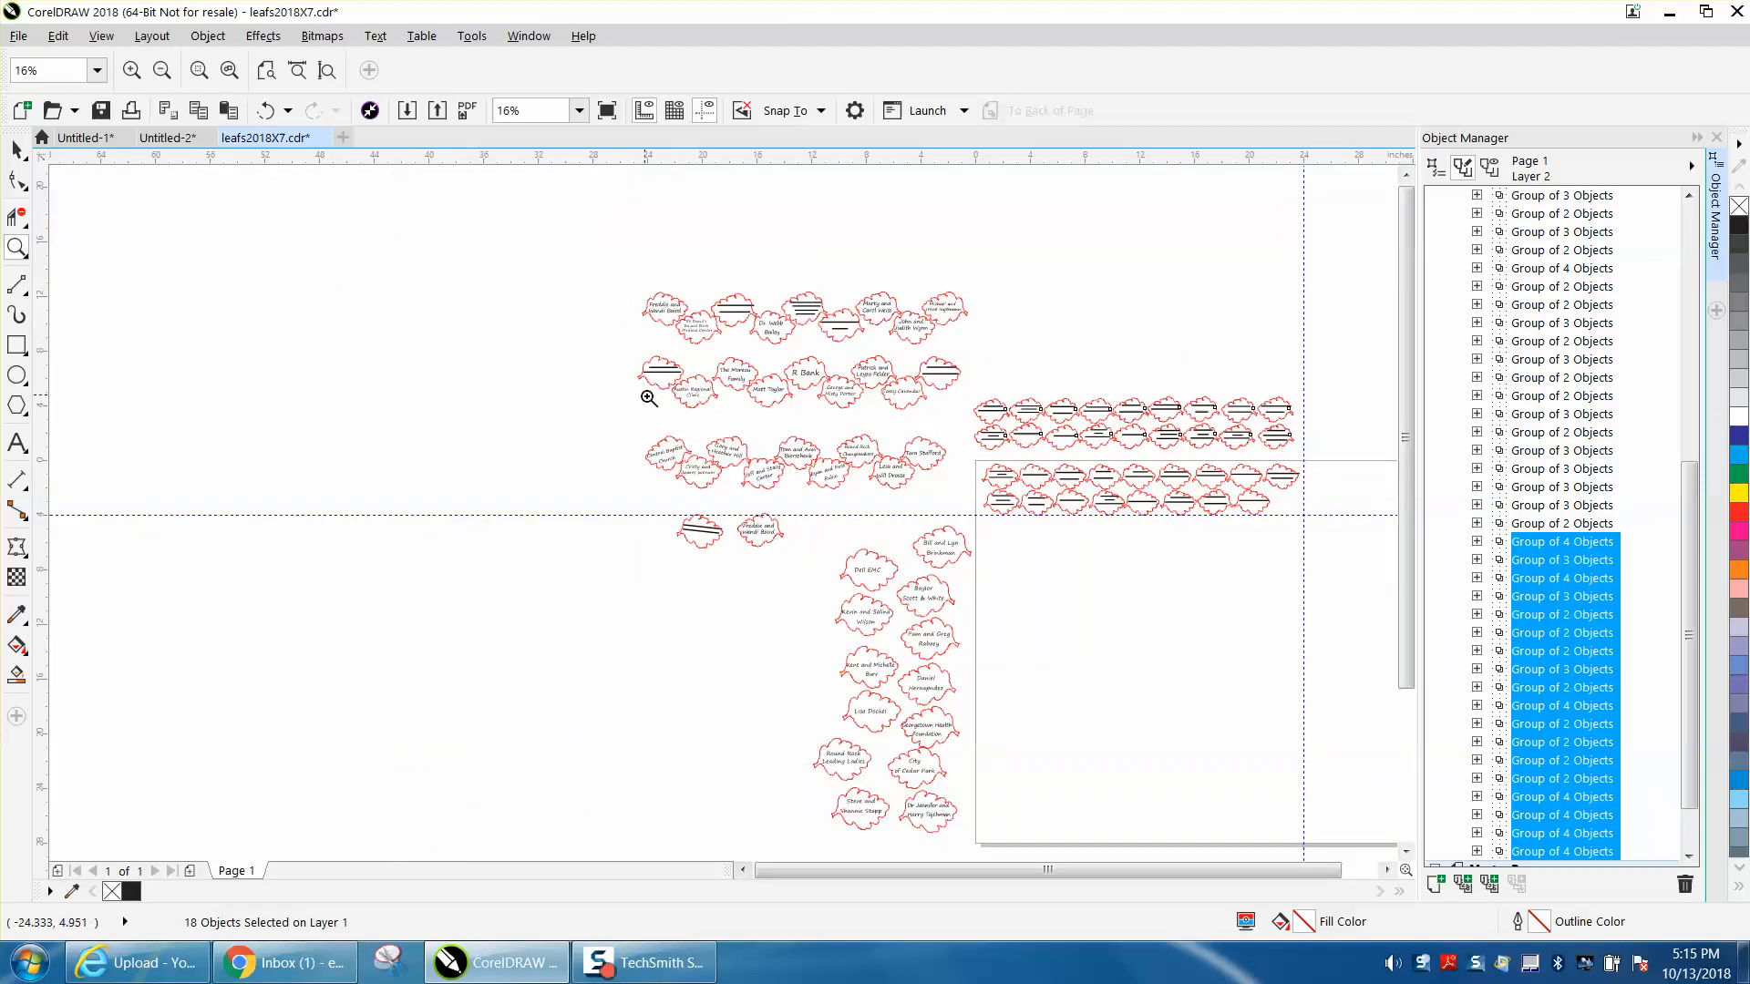